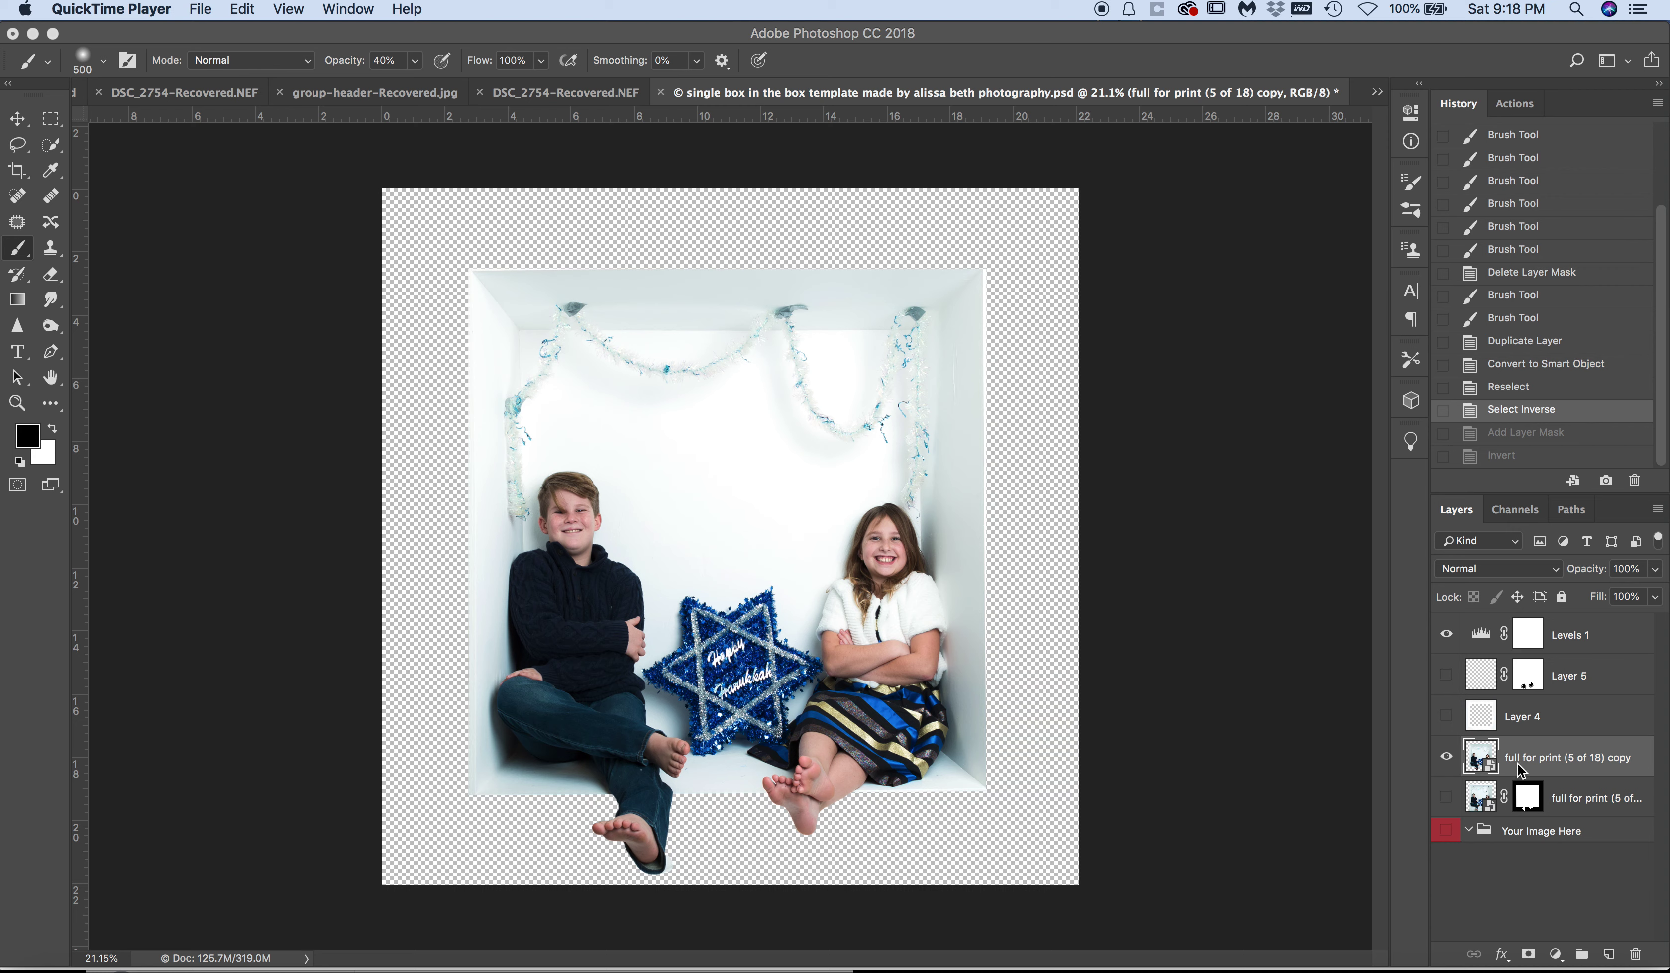
Step: Show the white Layer 4 behind the cut-out kids
left_click(1446, 715)
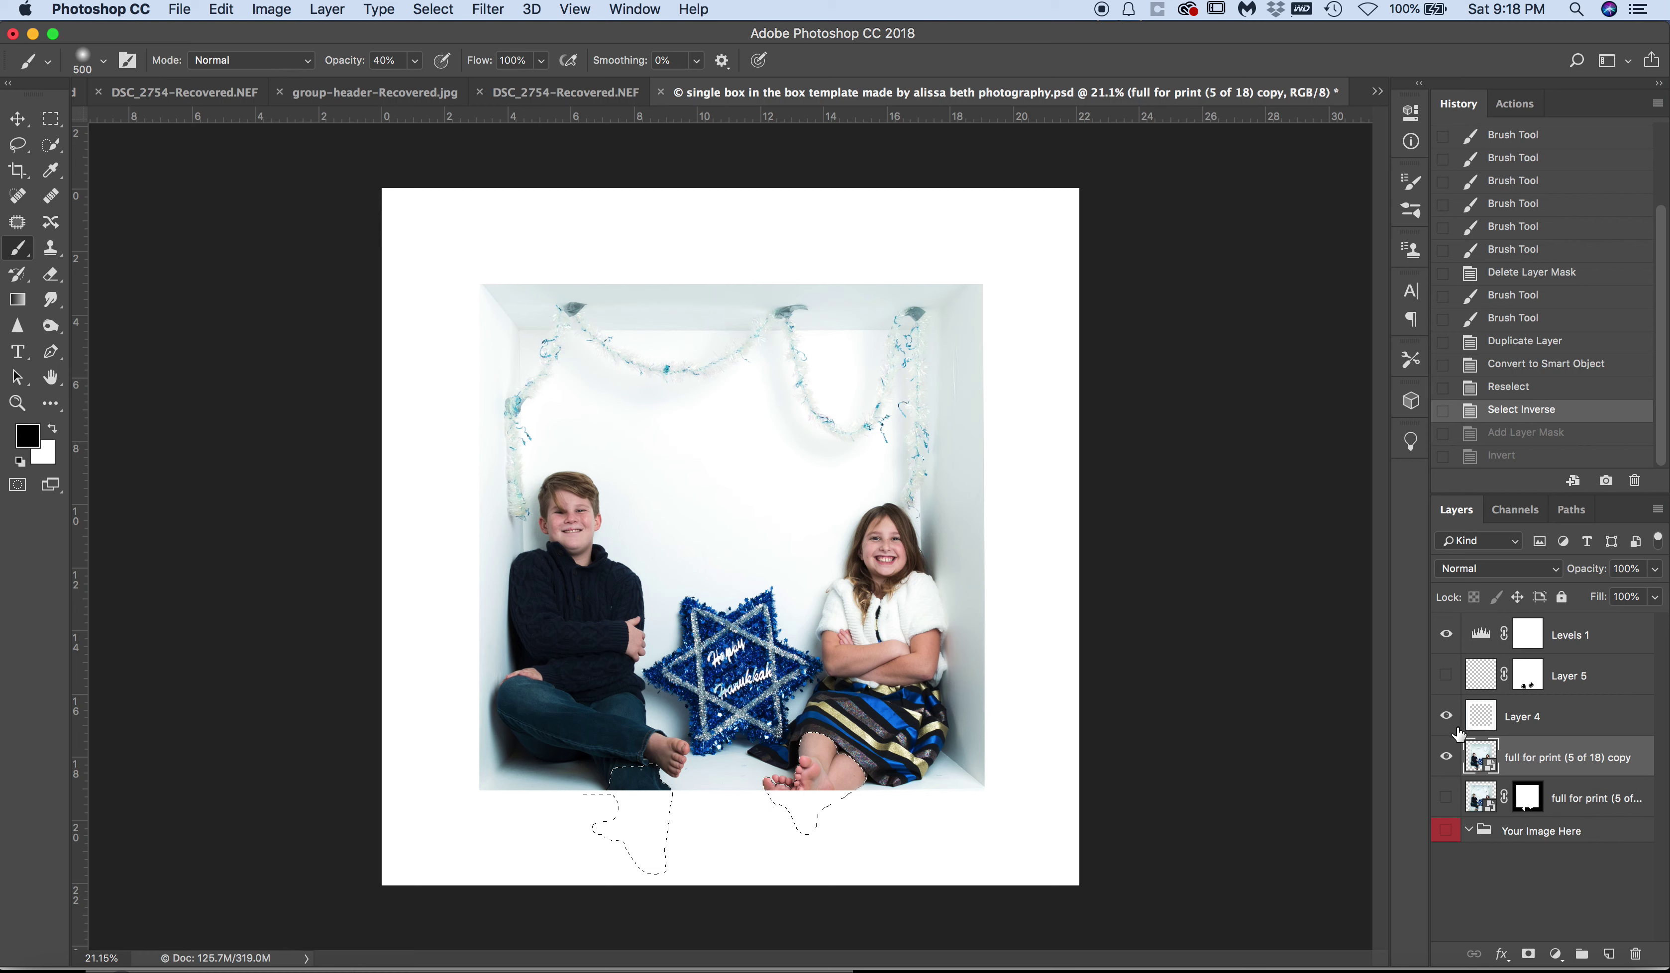
Step: Hide white Layer 4, zoom in to inspect the feet edges, then show it again
left_click(1448, 717)
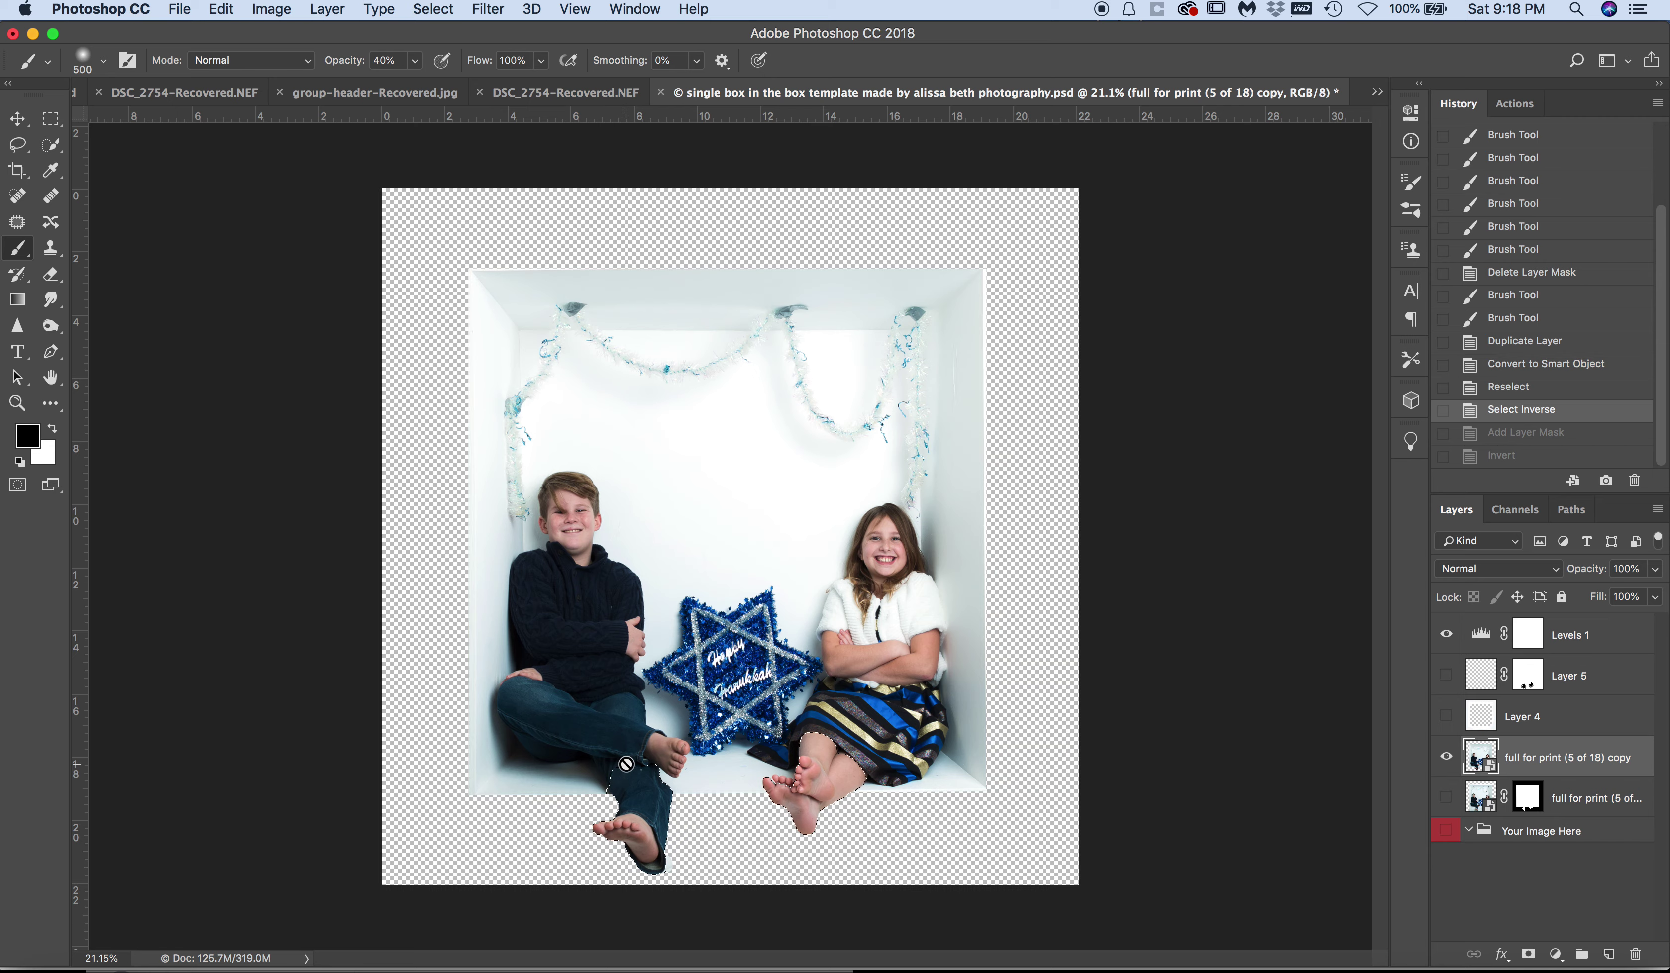
scroll(627, 763, "up", 3)
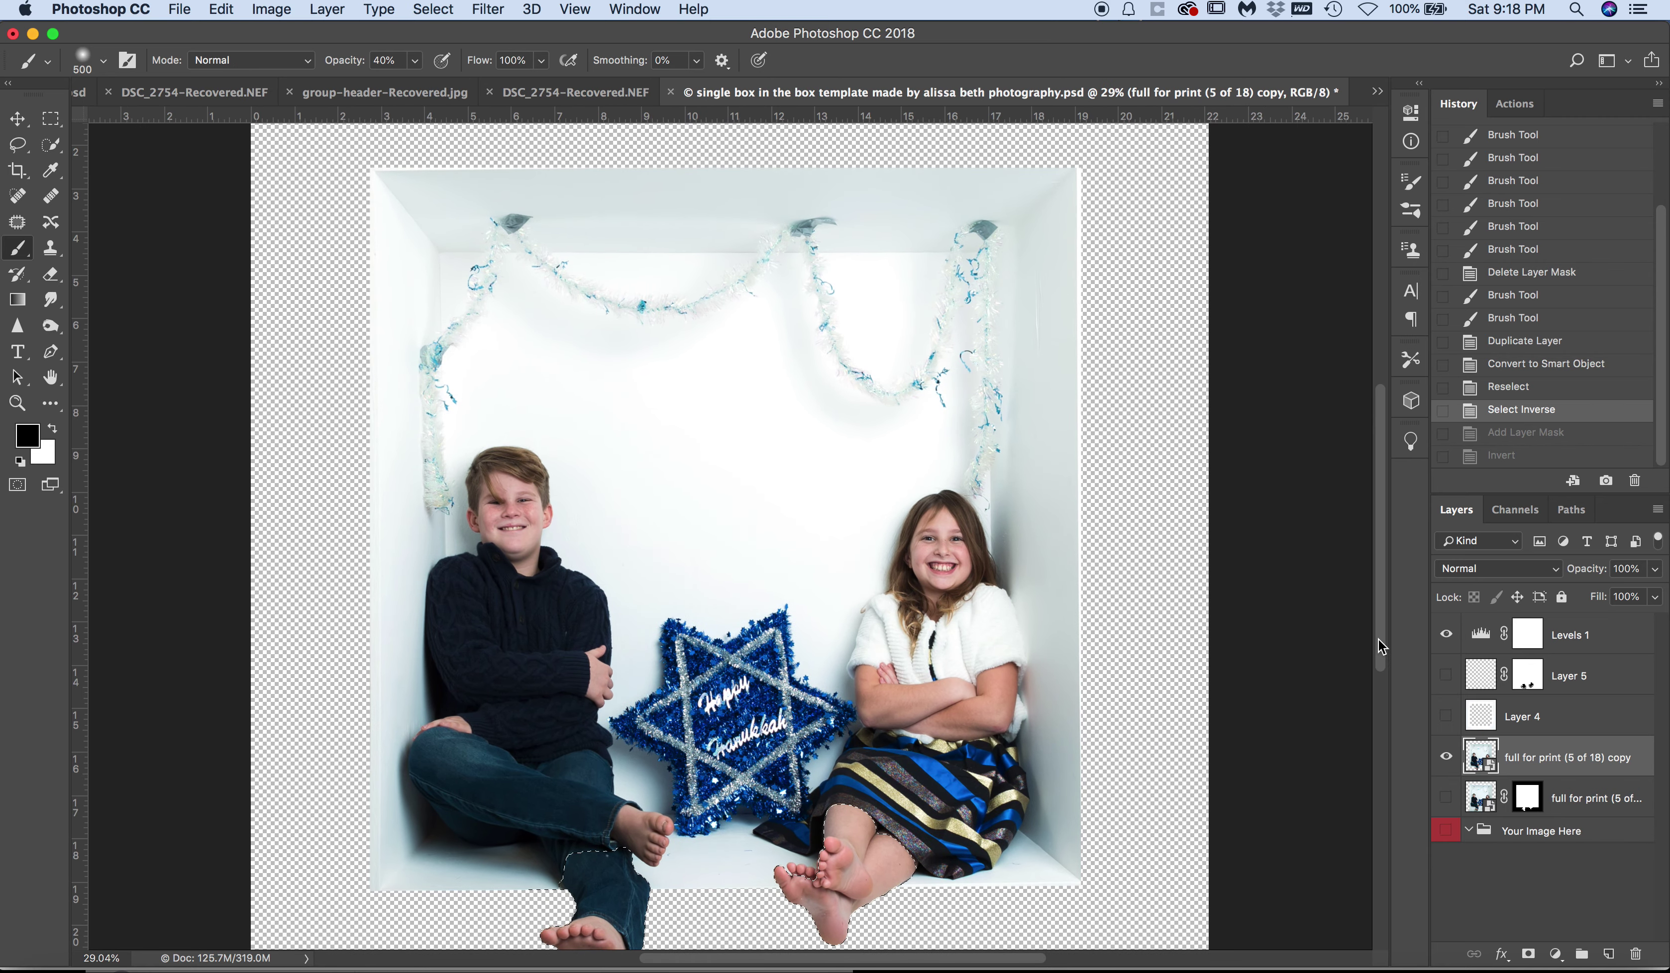
left_click_drag(1382, 646, 1380, 706)
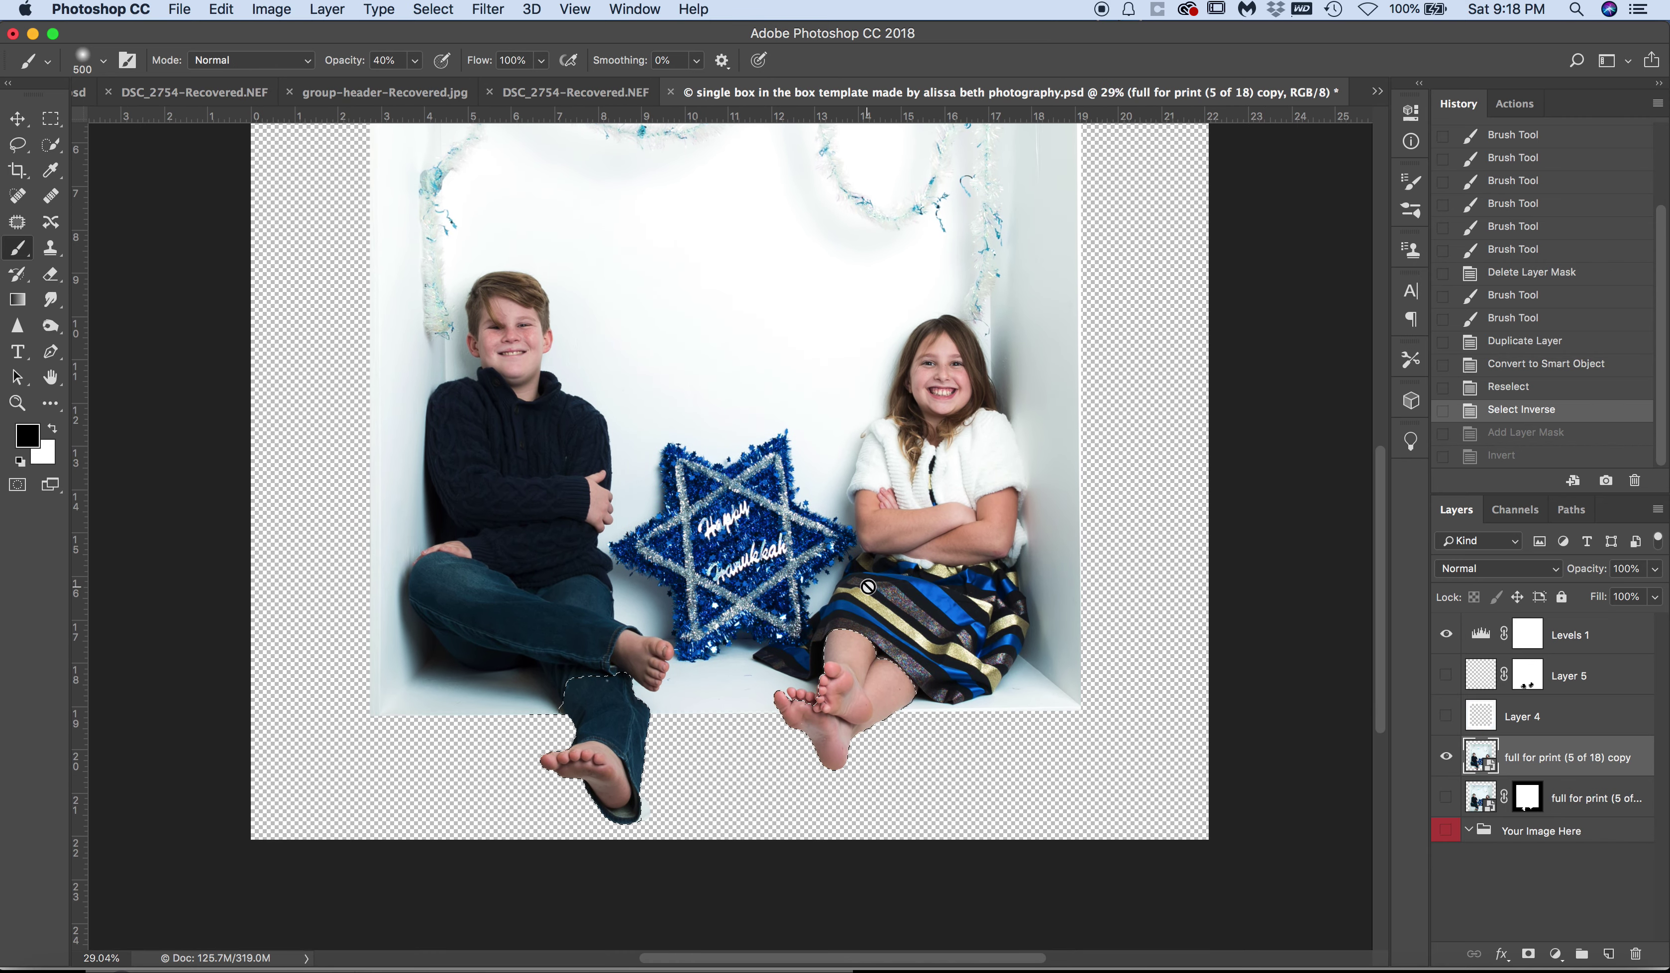
scroll(867, 587, "up", 2)
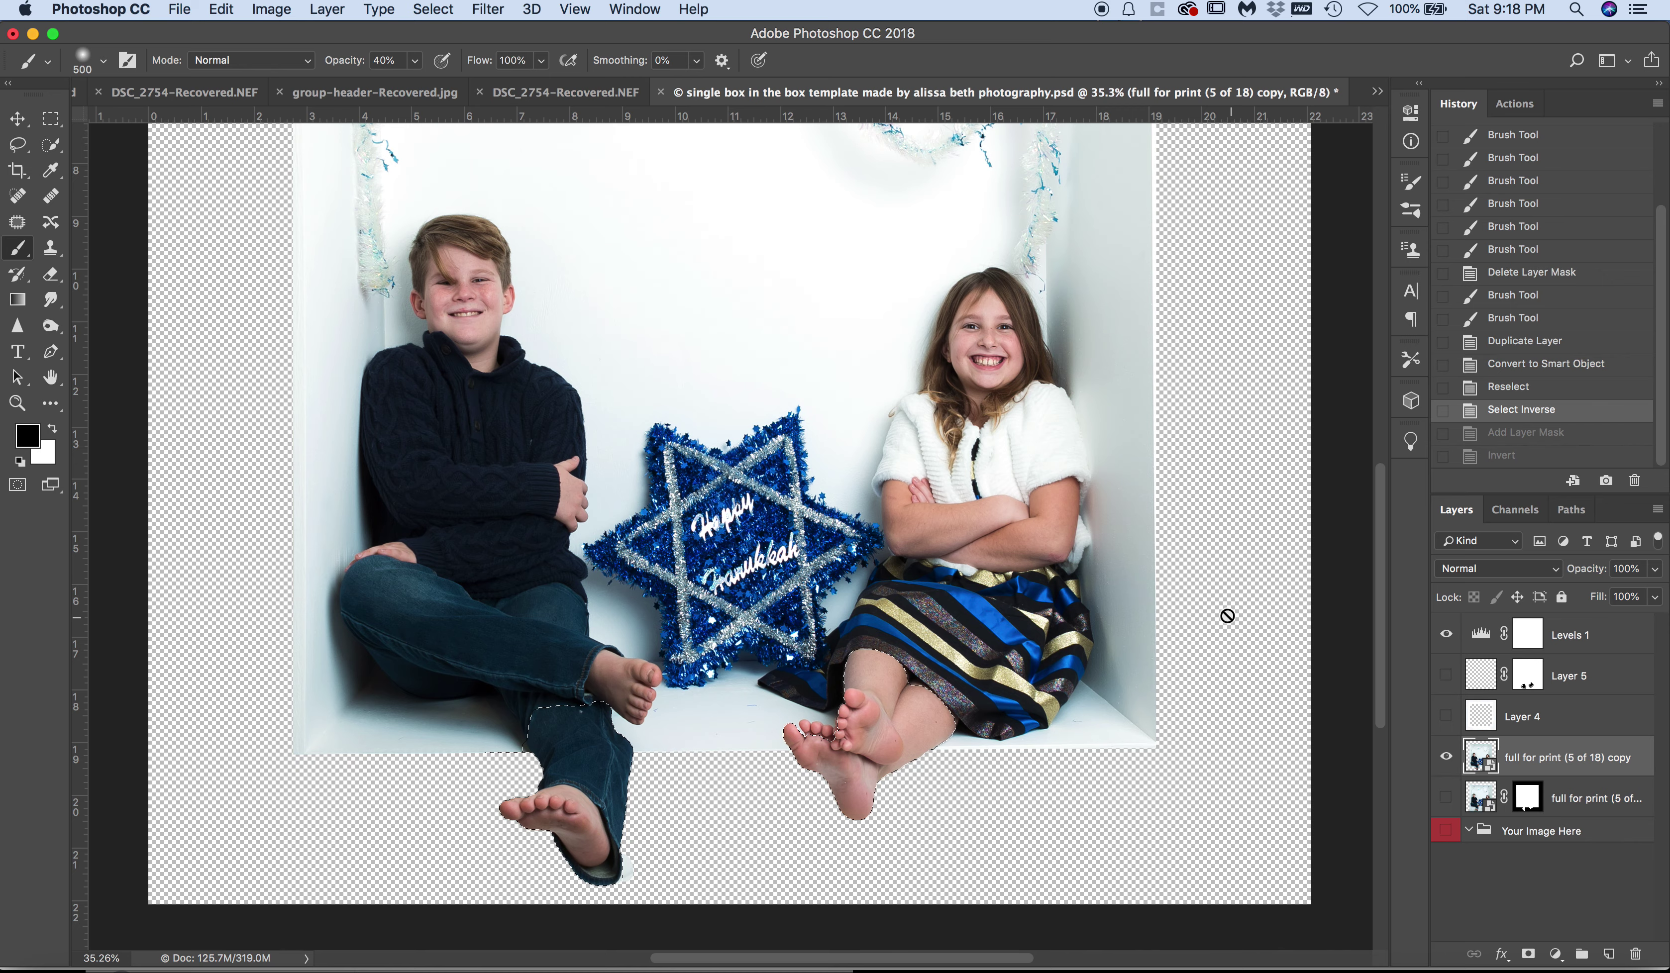
scroll(1228, 615, "down", 5)
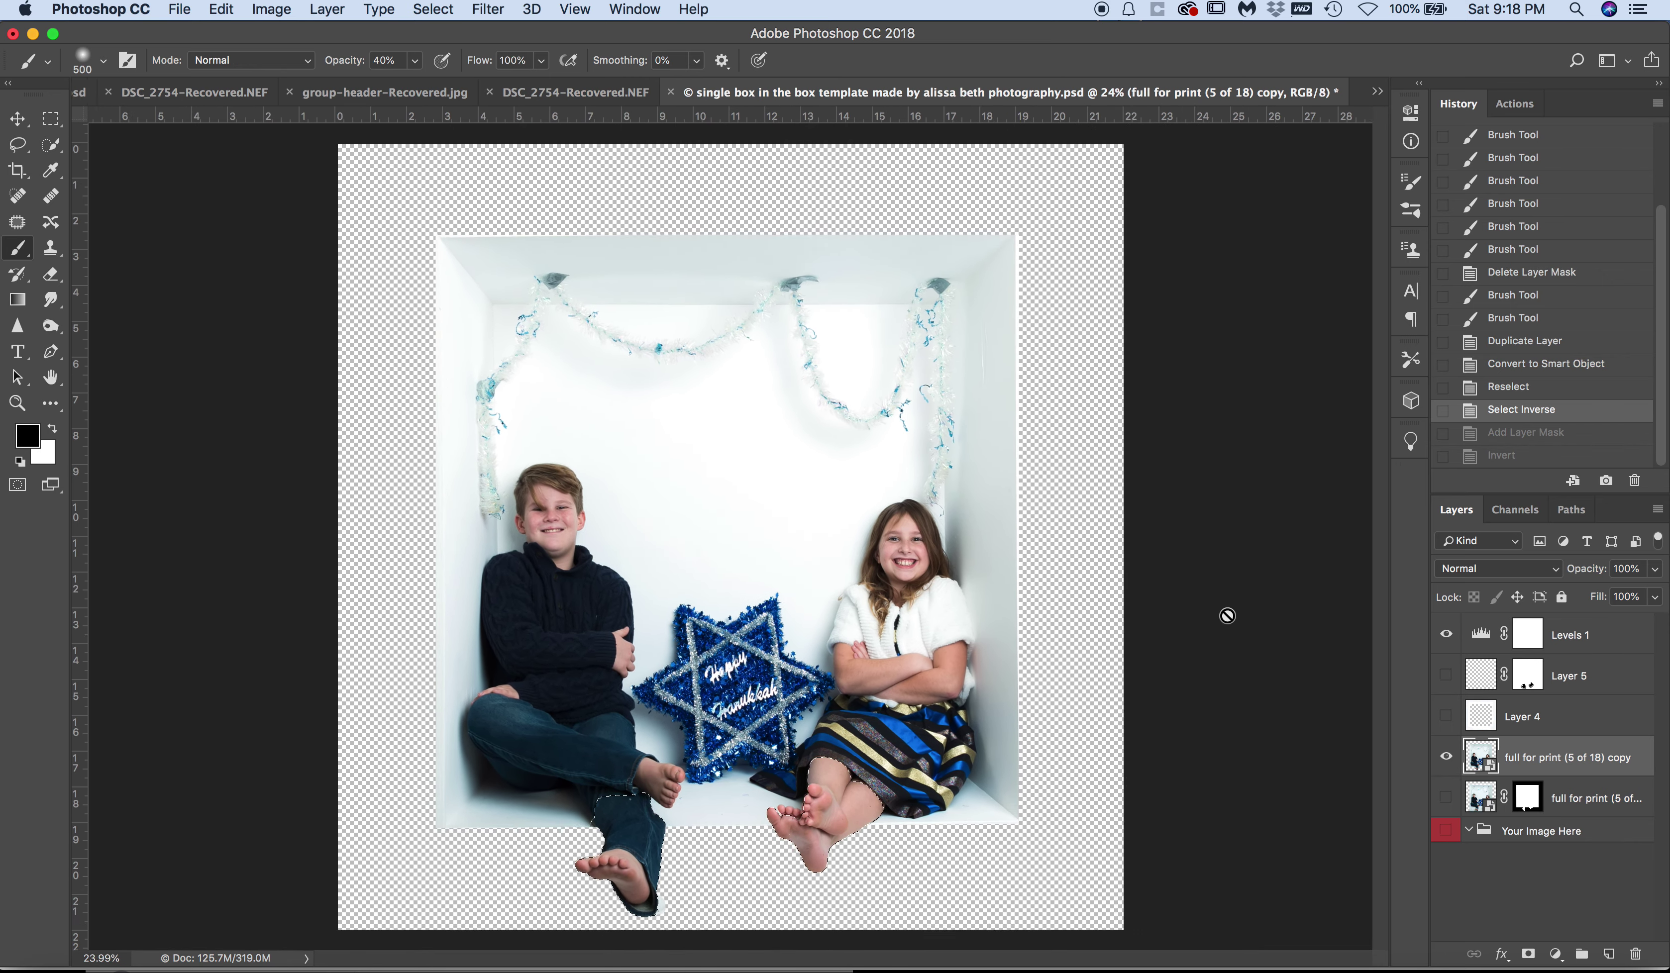
scroll(1227, 615, "down", 1)
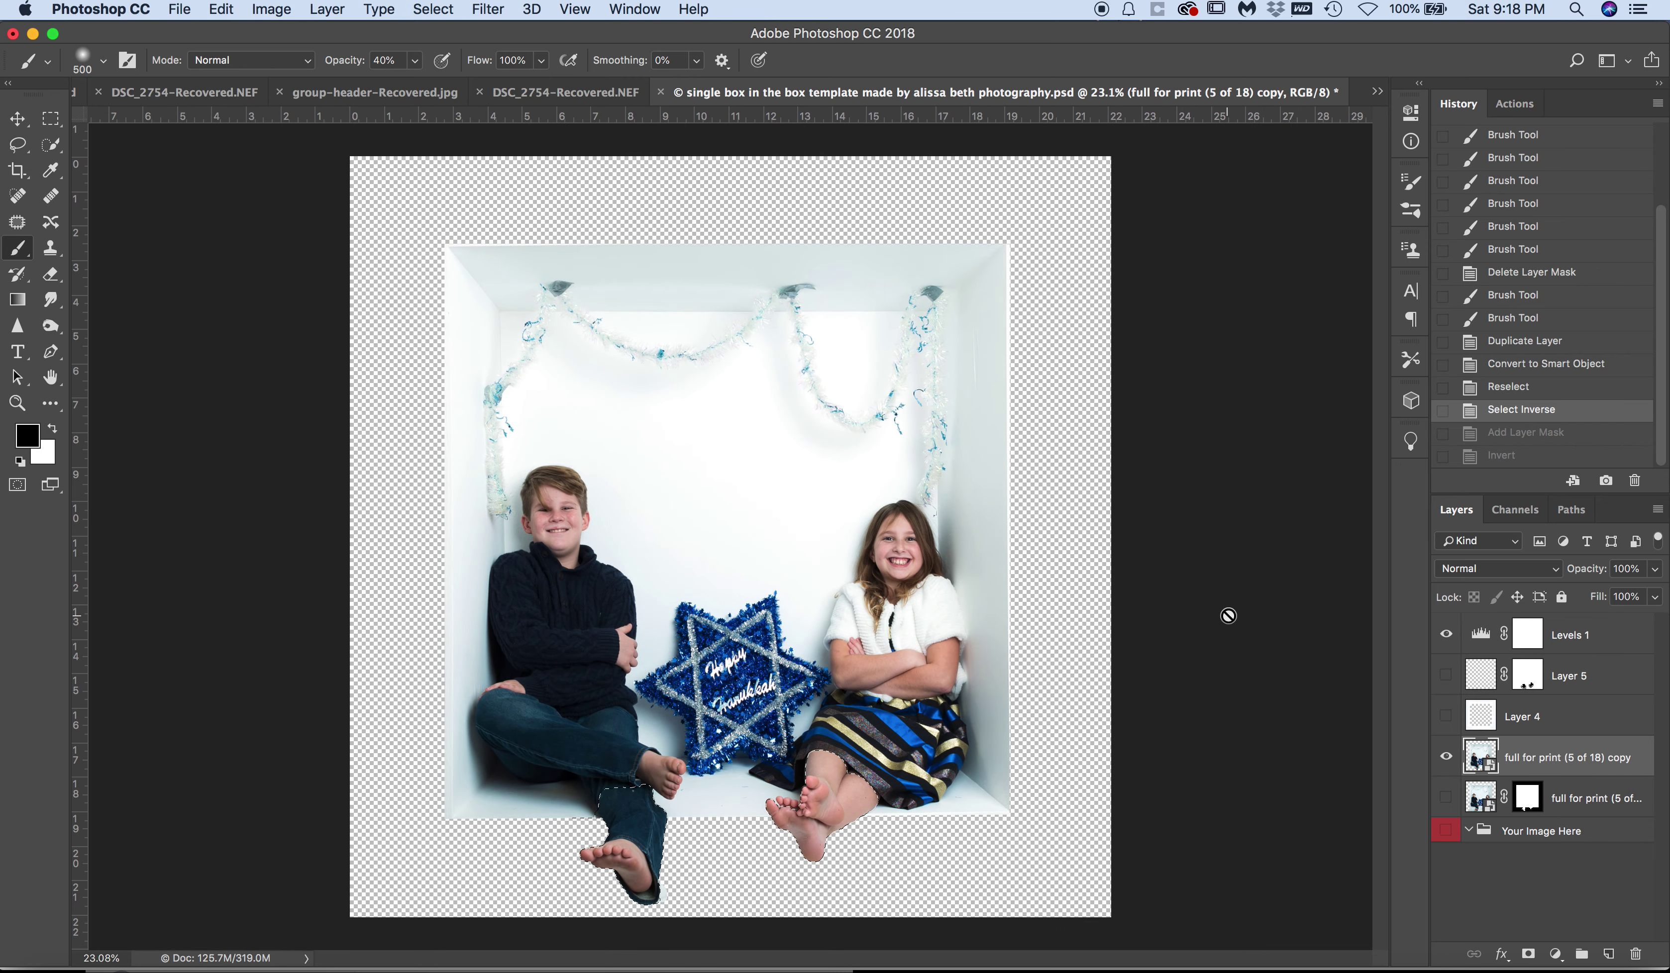
left_click(1447, 718)
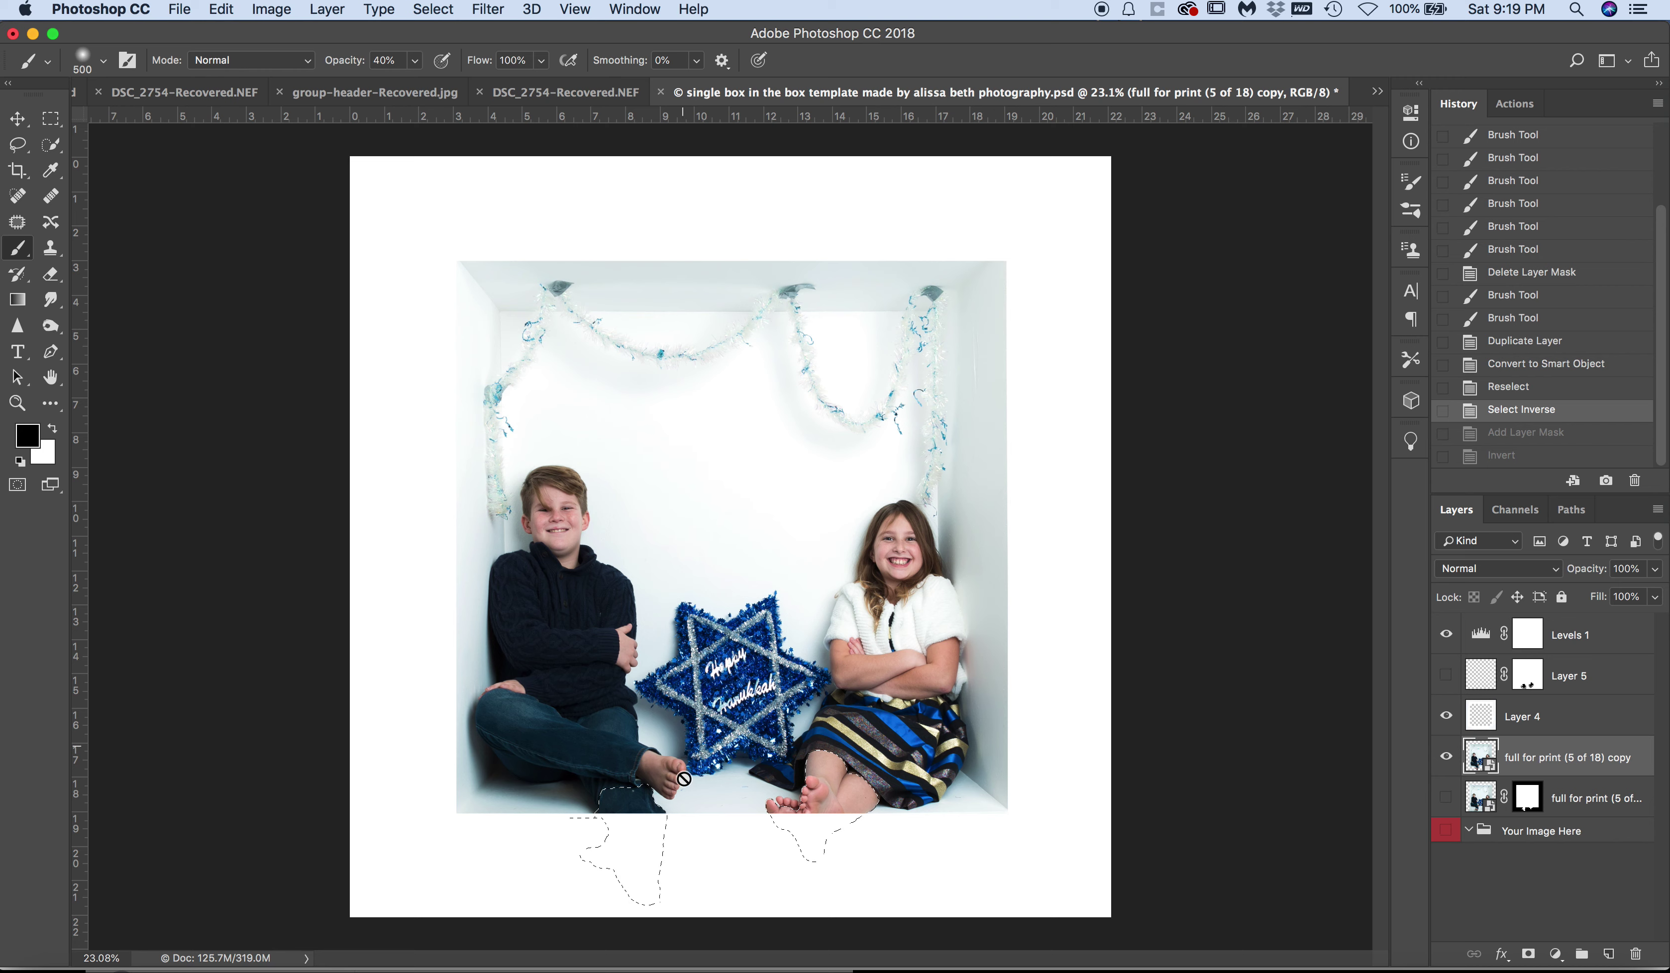
Step: Select Layer 4, add a mask from the foot selection, and invert it with Cmd+I
left_click(1491, 720)
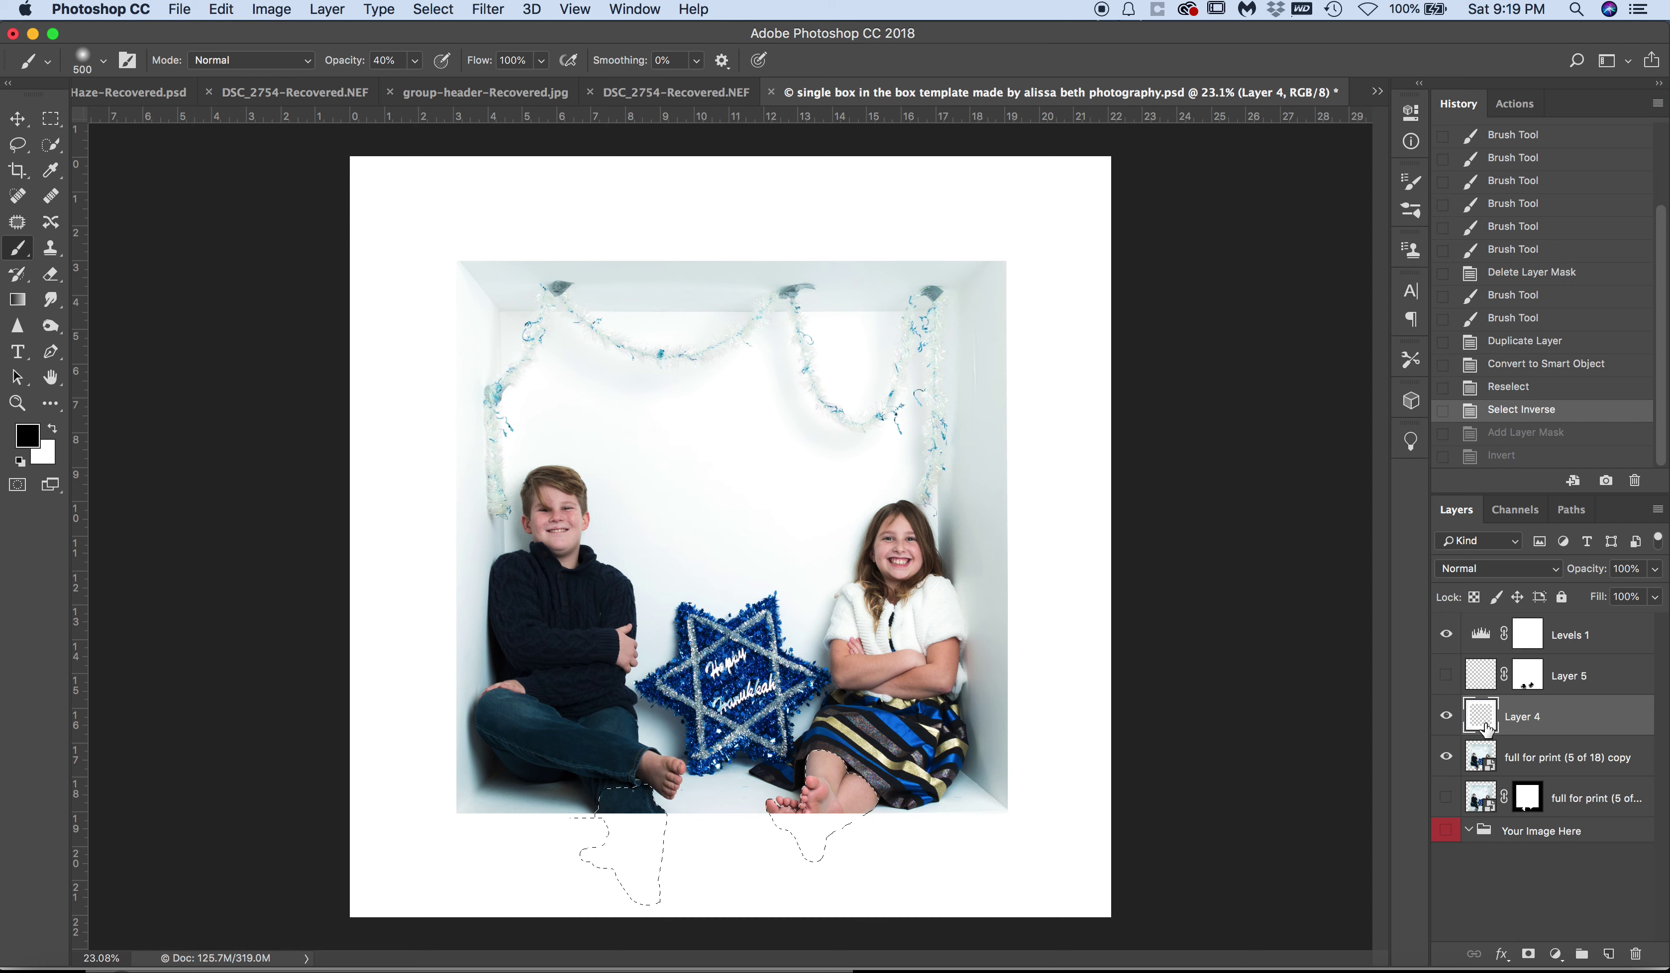
left_click(1528, 955)
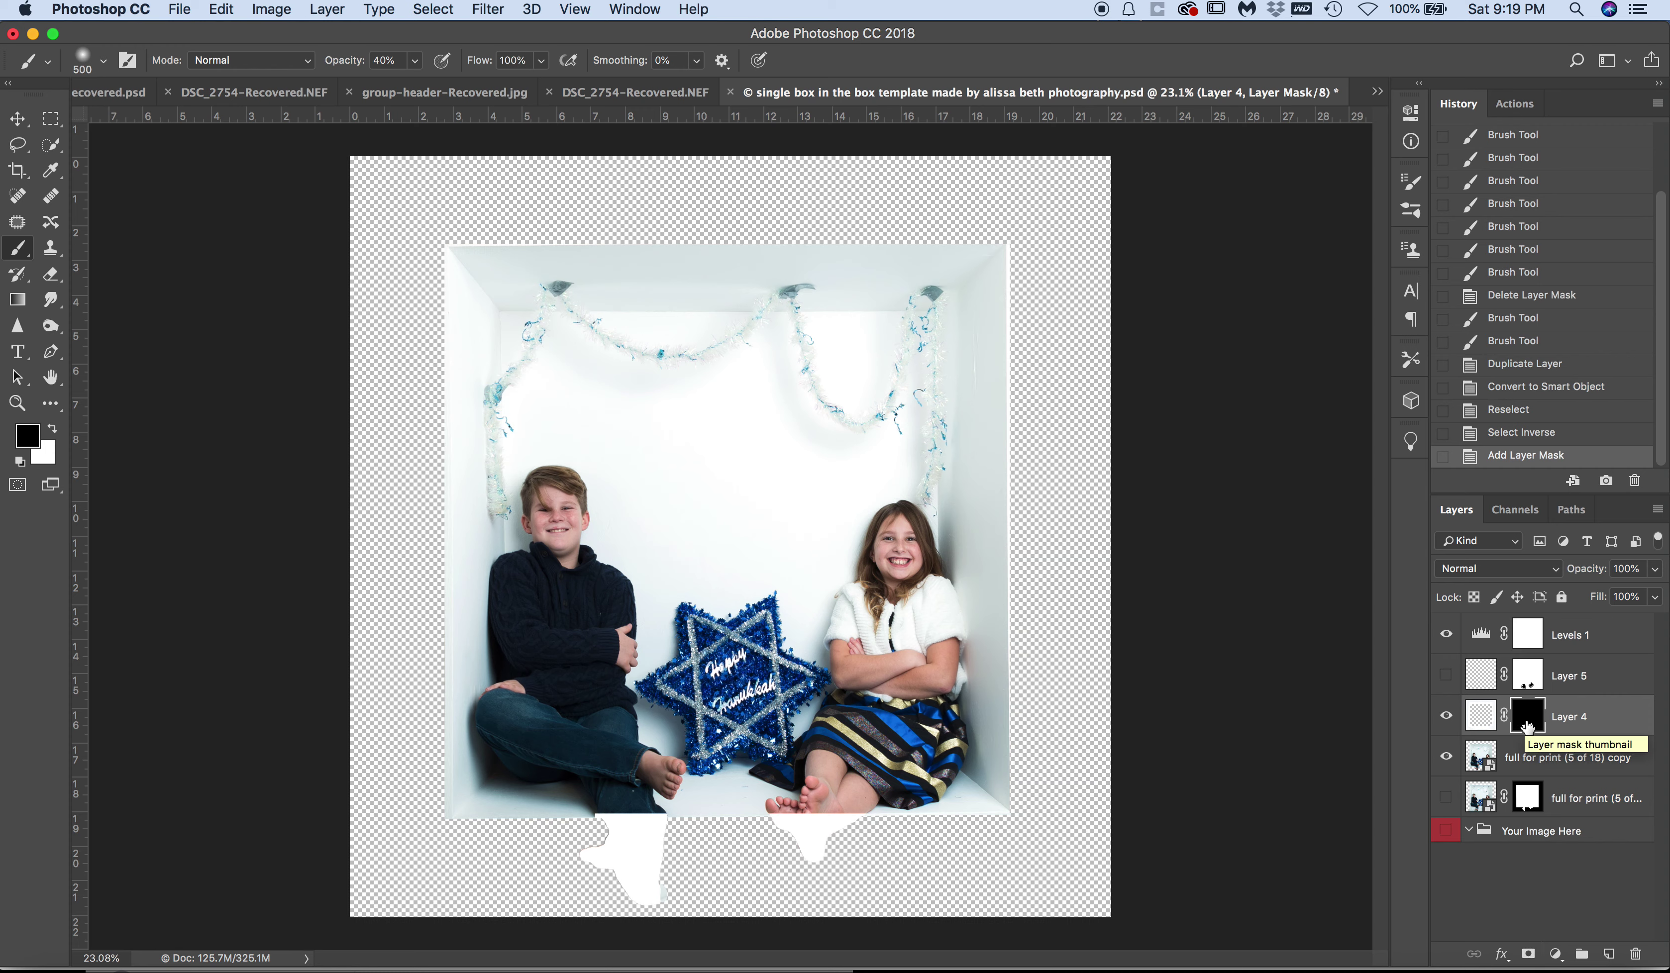
key("super+i")
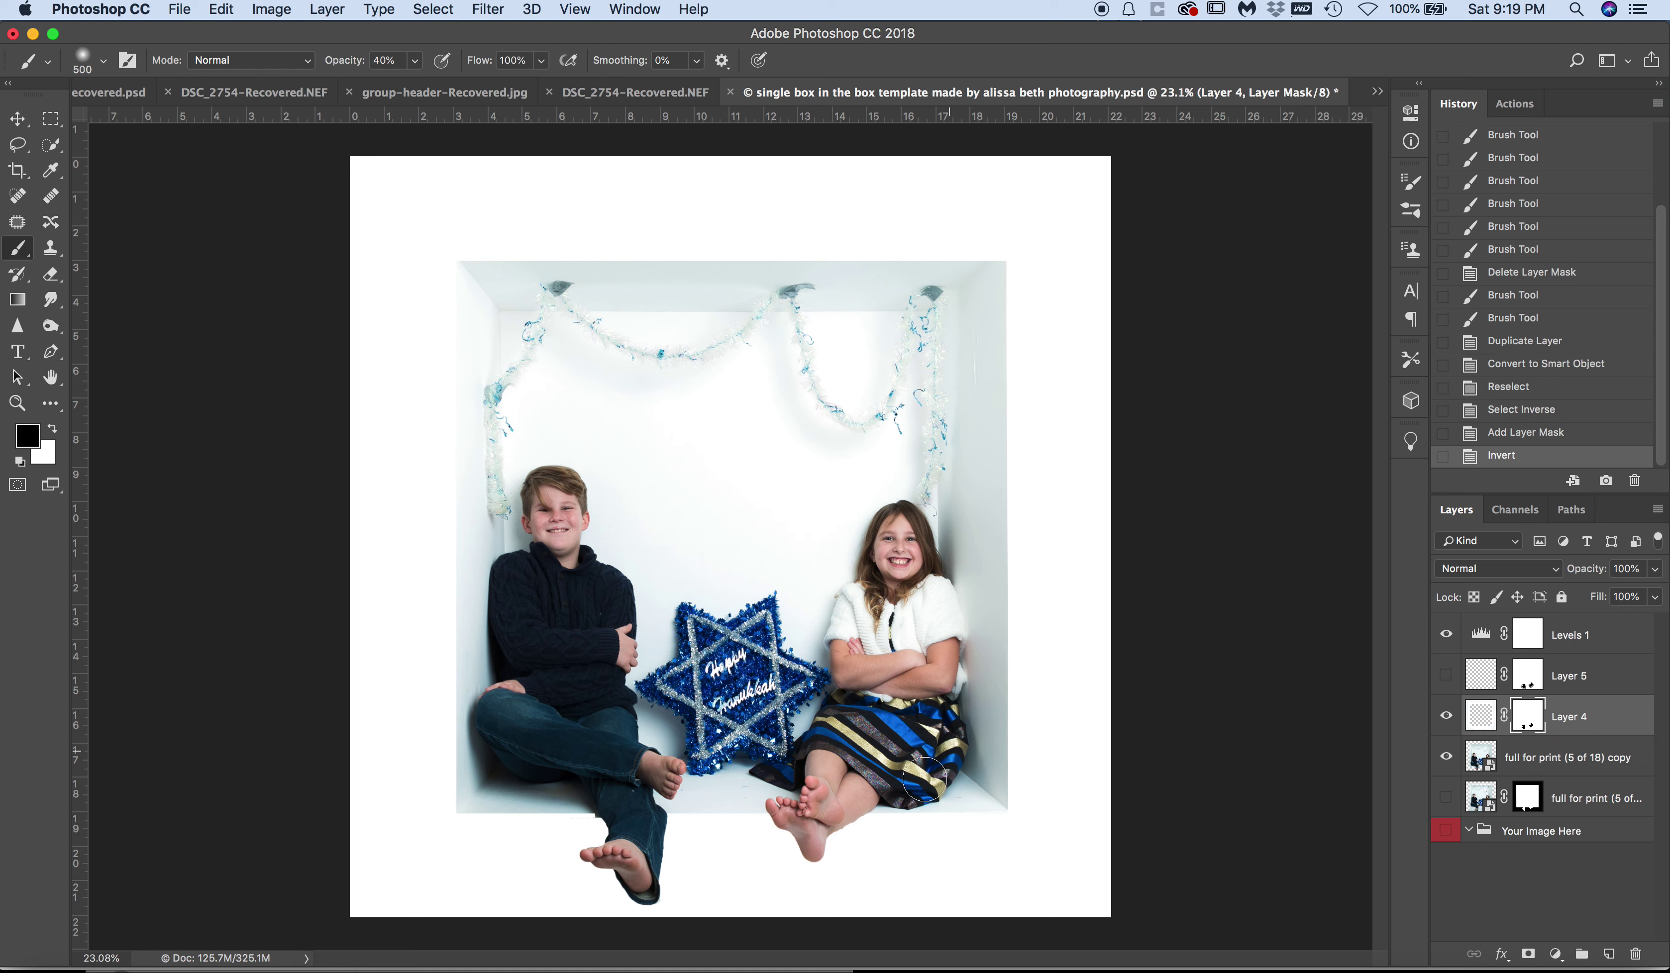
scroll(893, 828, "up", 3)
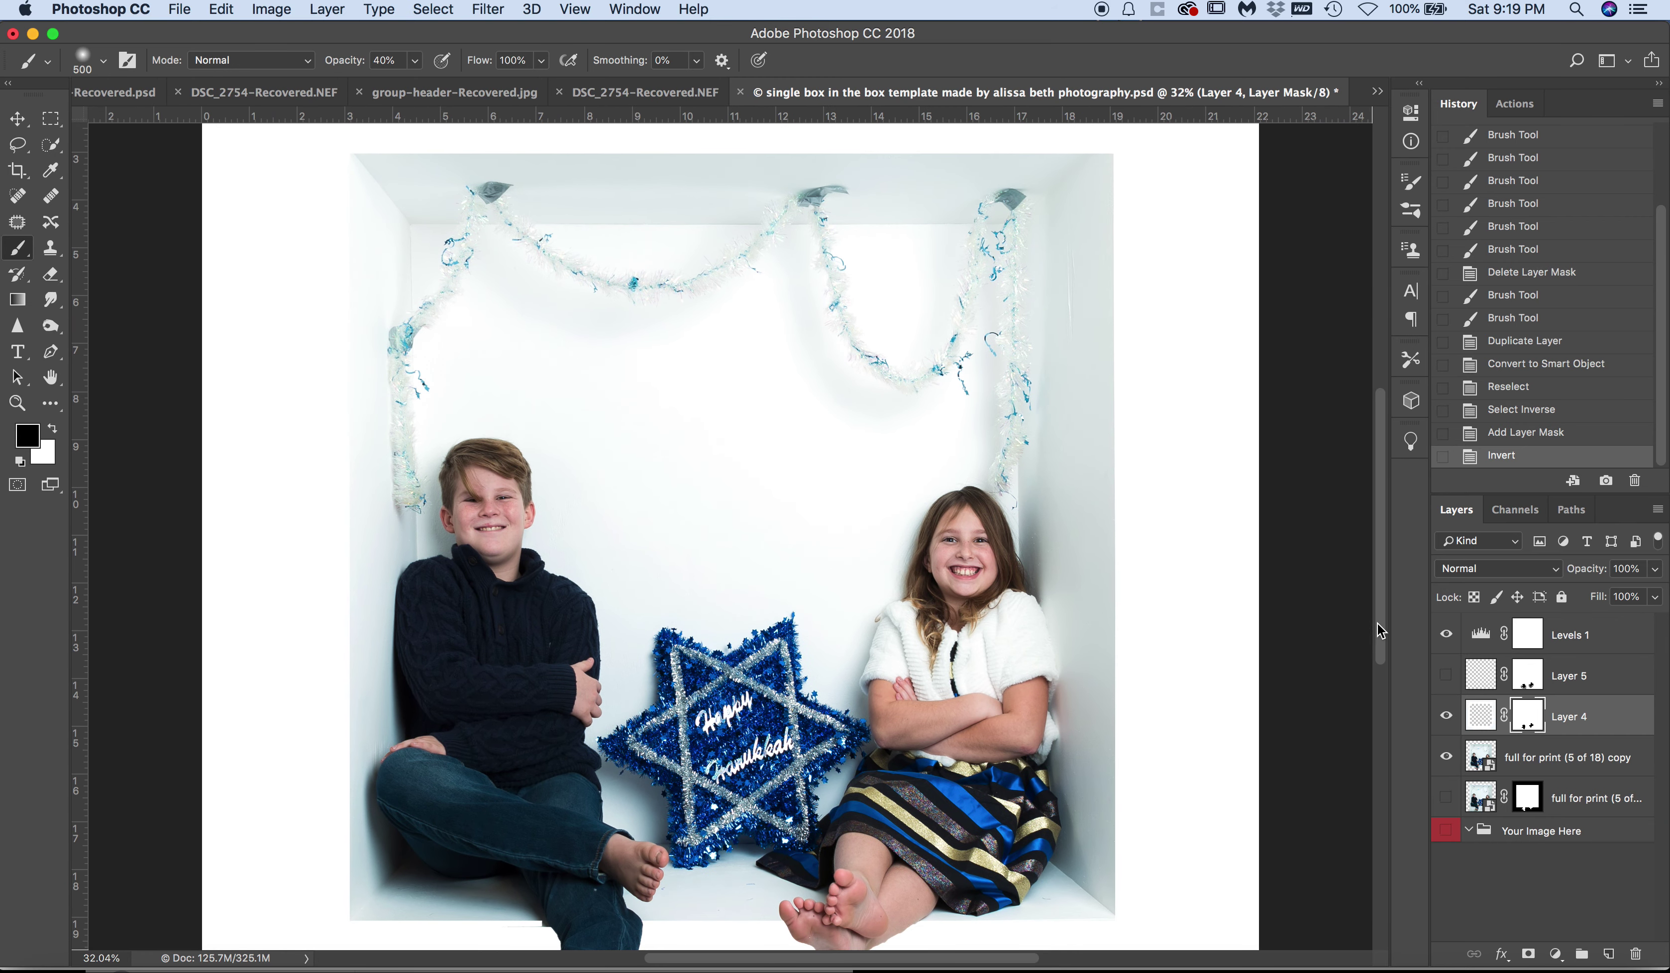
scroll(1364, 601, "down", 5)
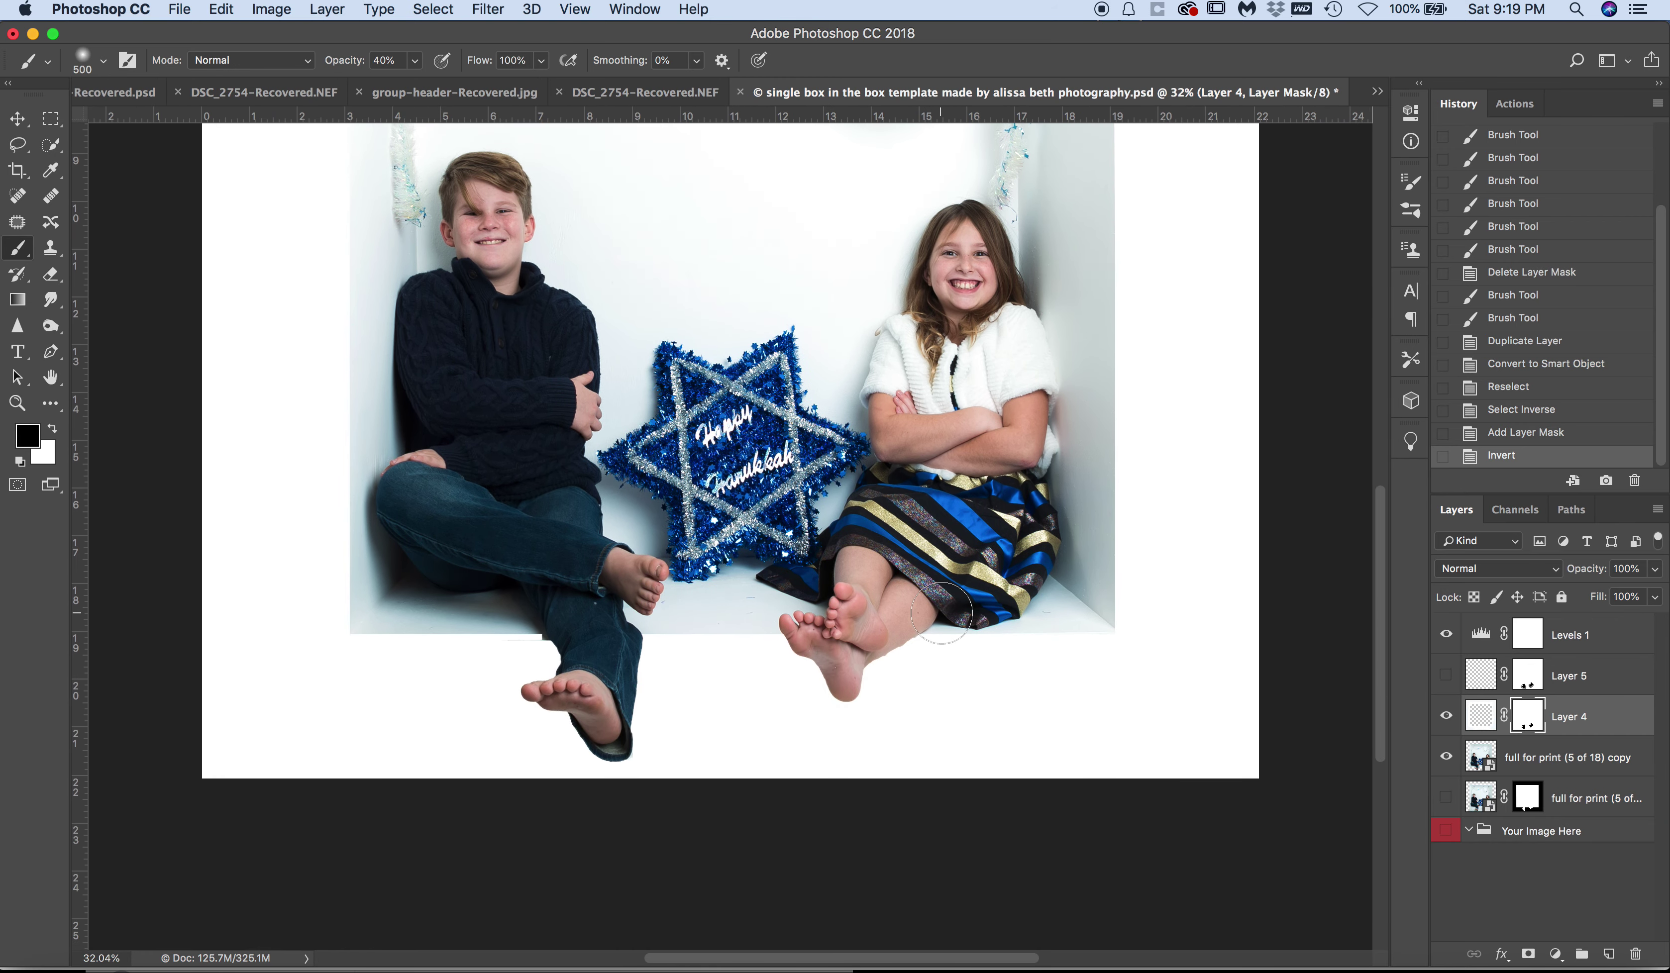
scroll(954, 613, "up", 2)
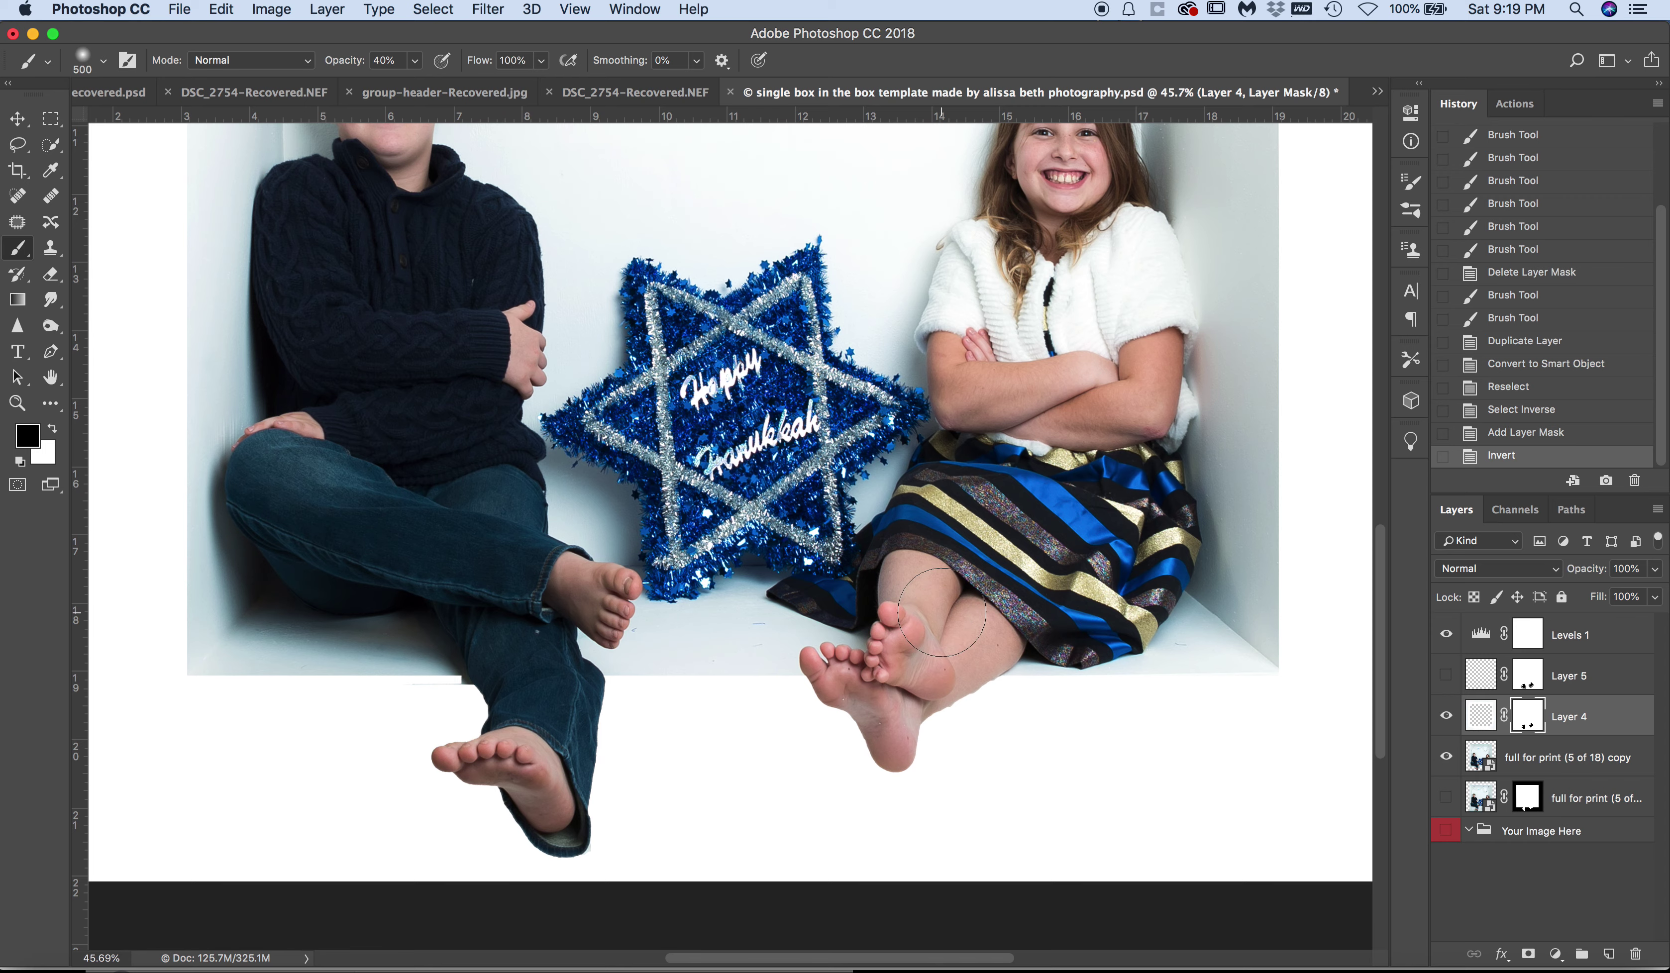
scroll(942, 613, "down", 3)
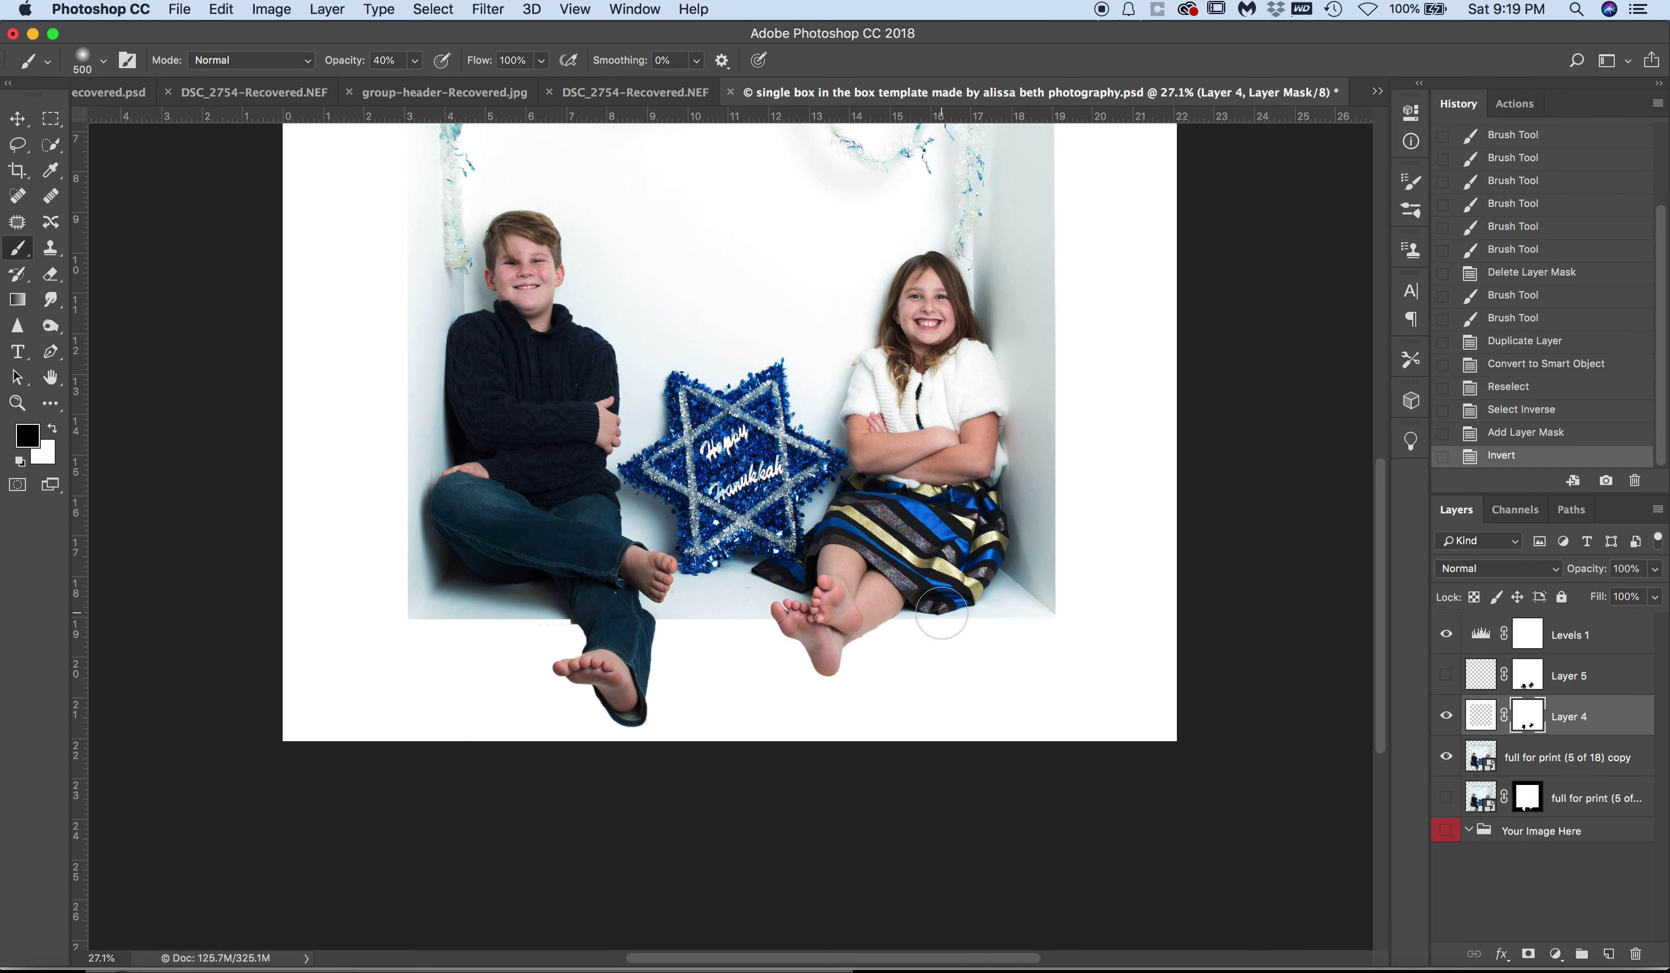
Step: Delete the old Layer 5 and create a new empty layer above Layer 4
left_click(1599, 681)
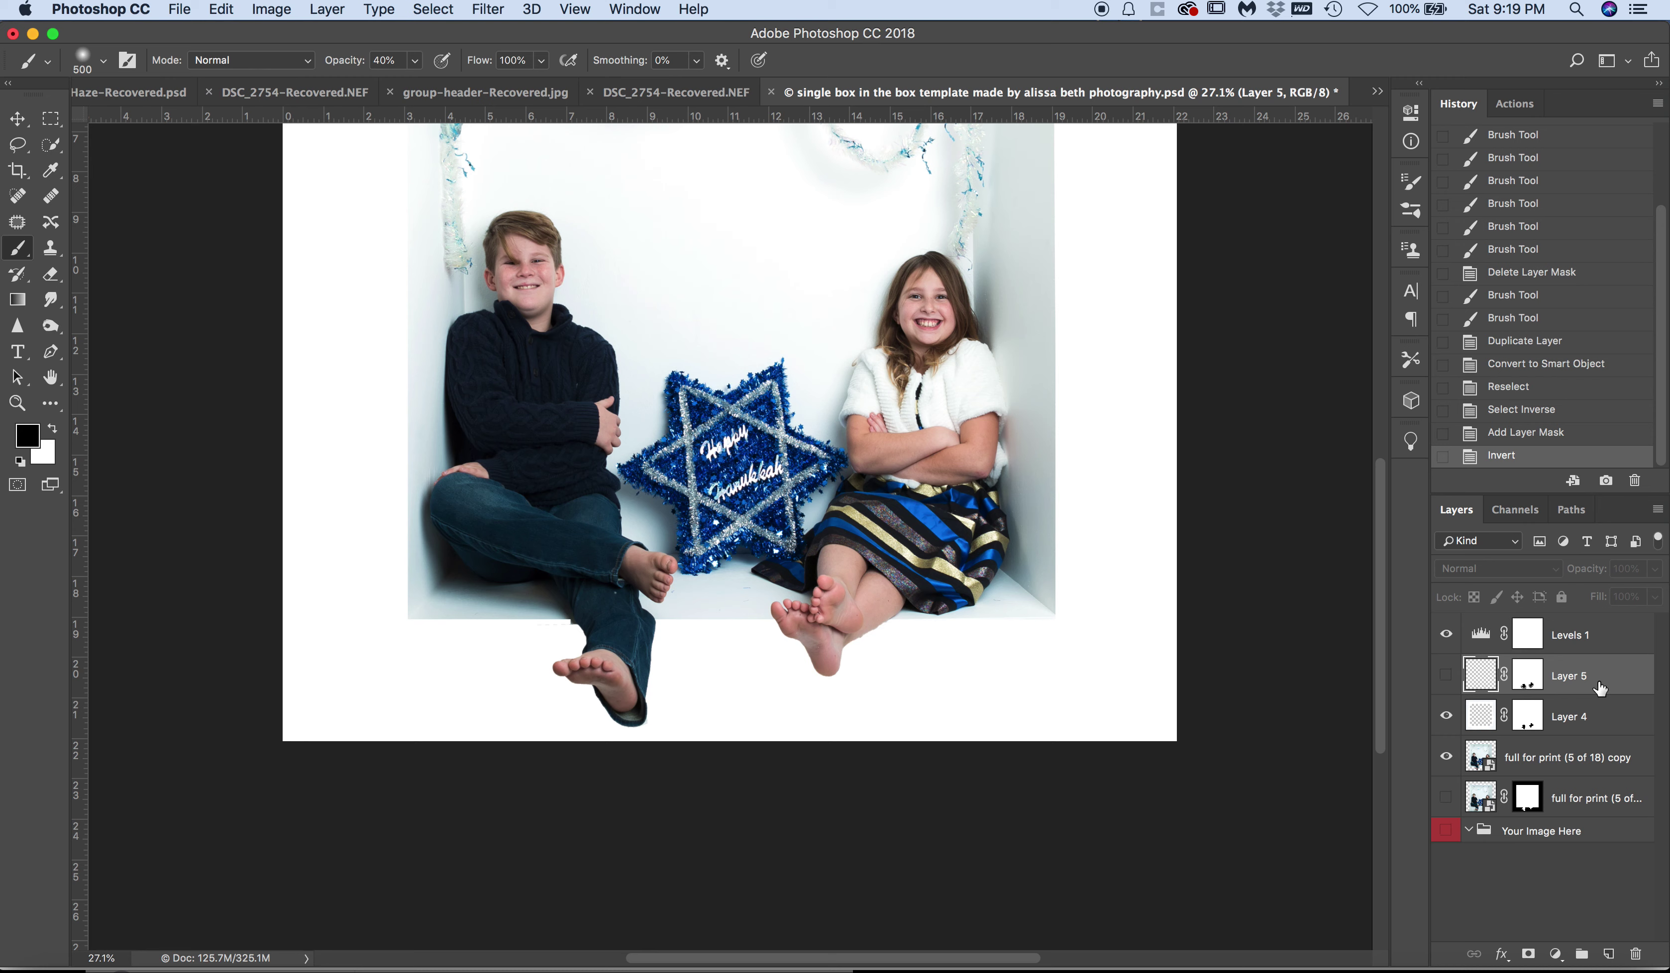
left_click_drag(1602, 683, 1636, 952)
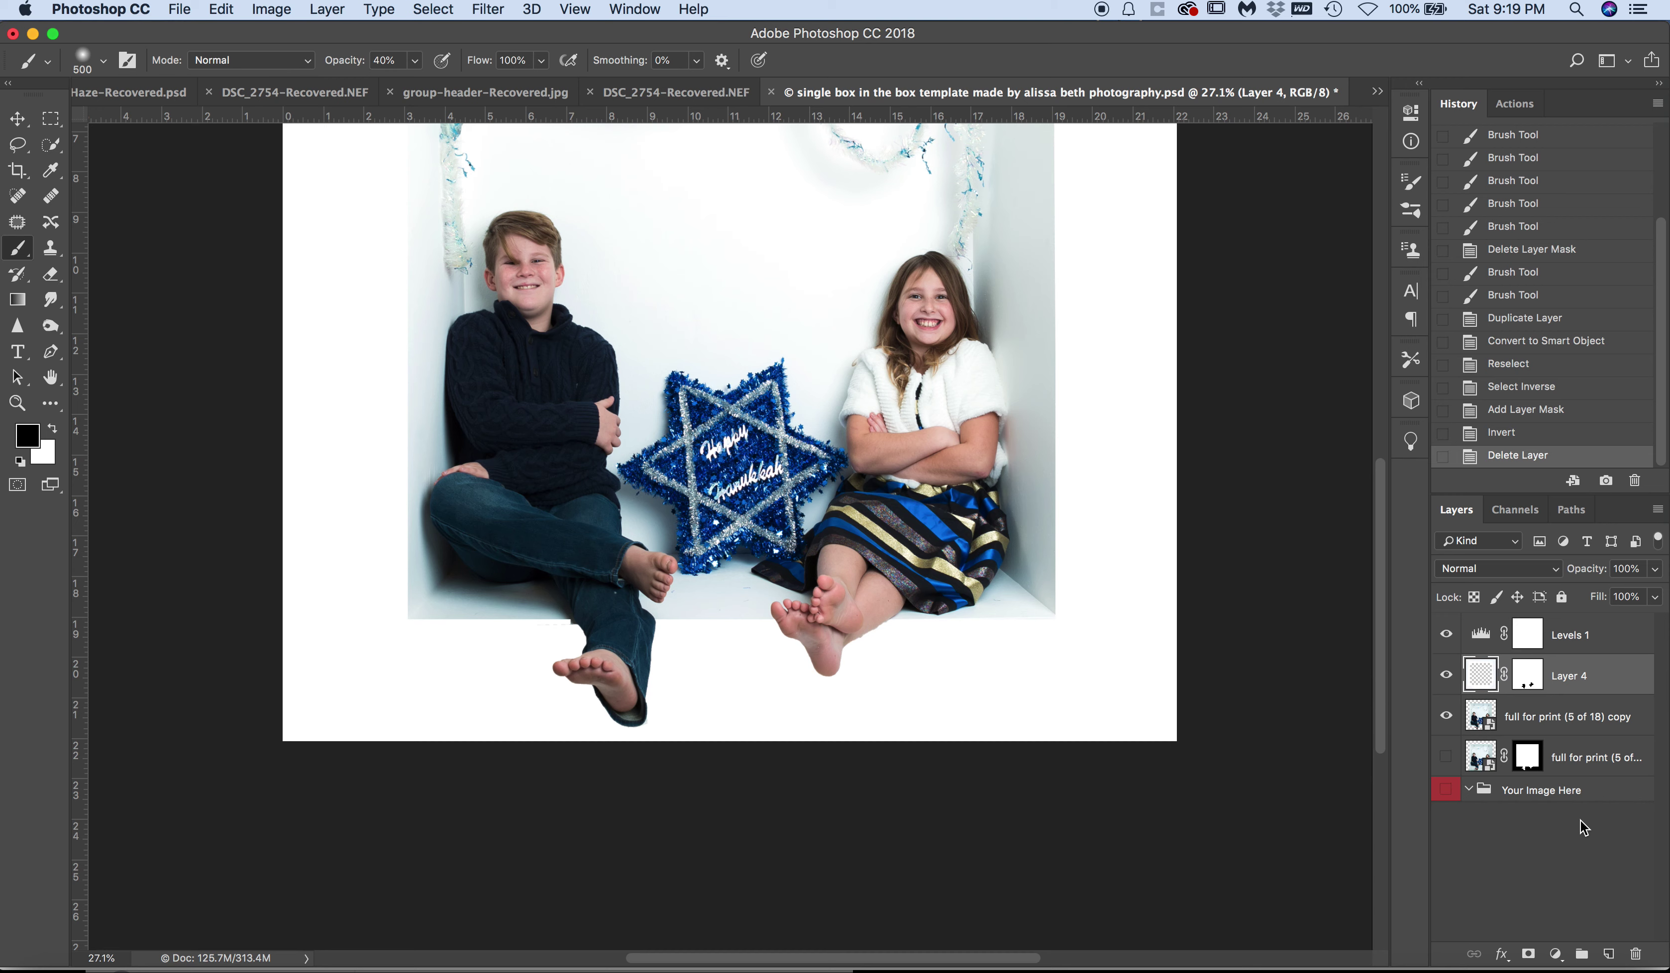
left_click(1608, 956)
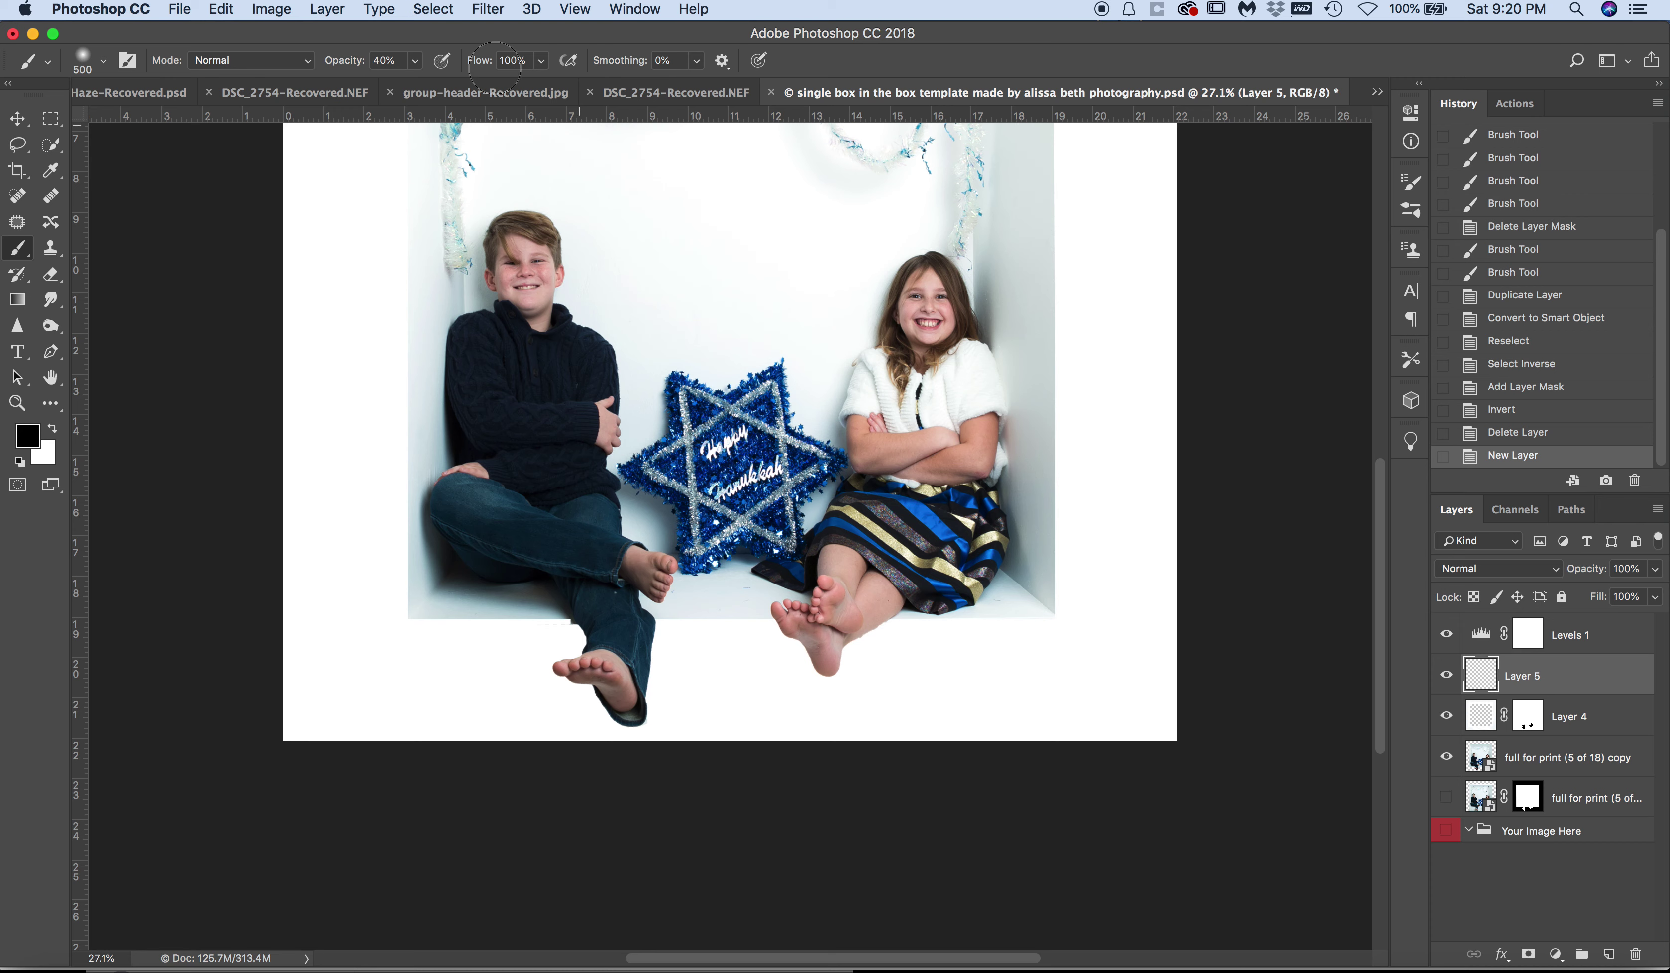
Step: Reselect the feet, trial-paint both feet black at 100% opacity, then undo the painting
left_click(434, 10)
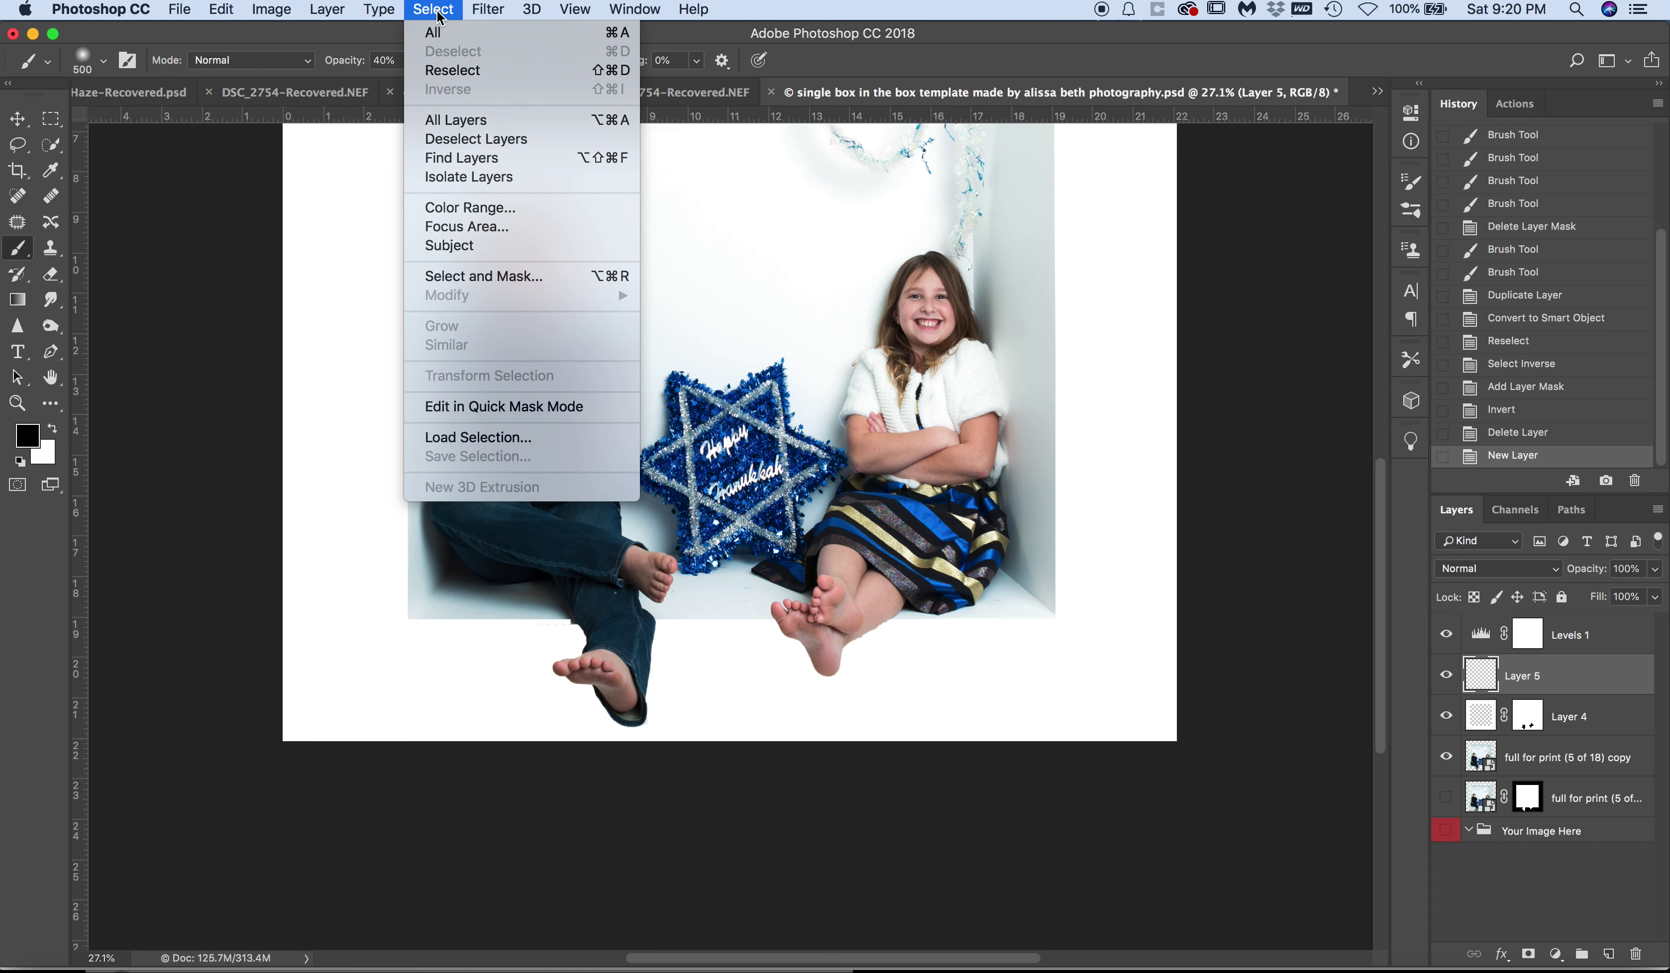
left_click(450, 68)
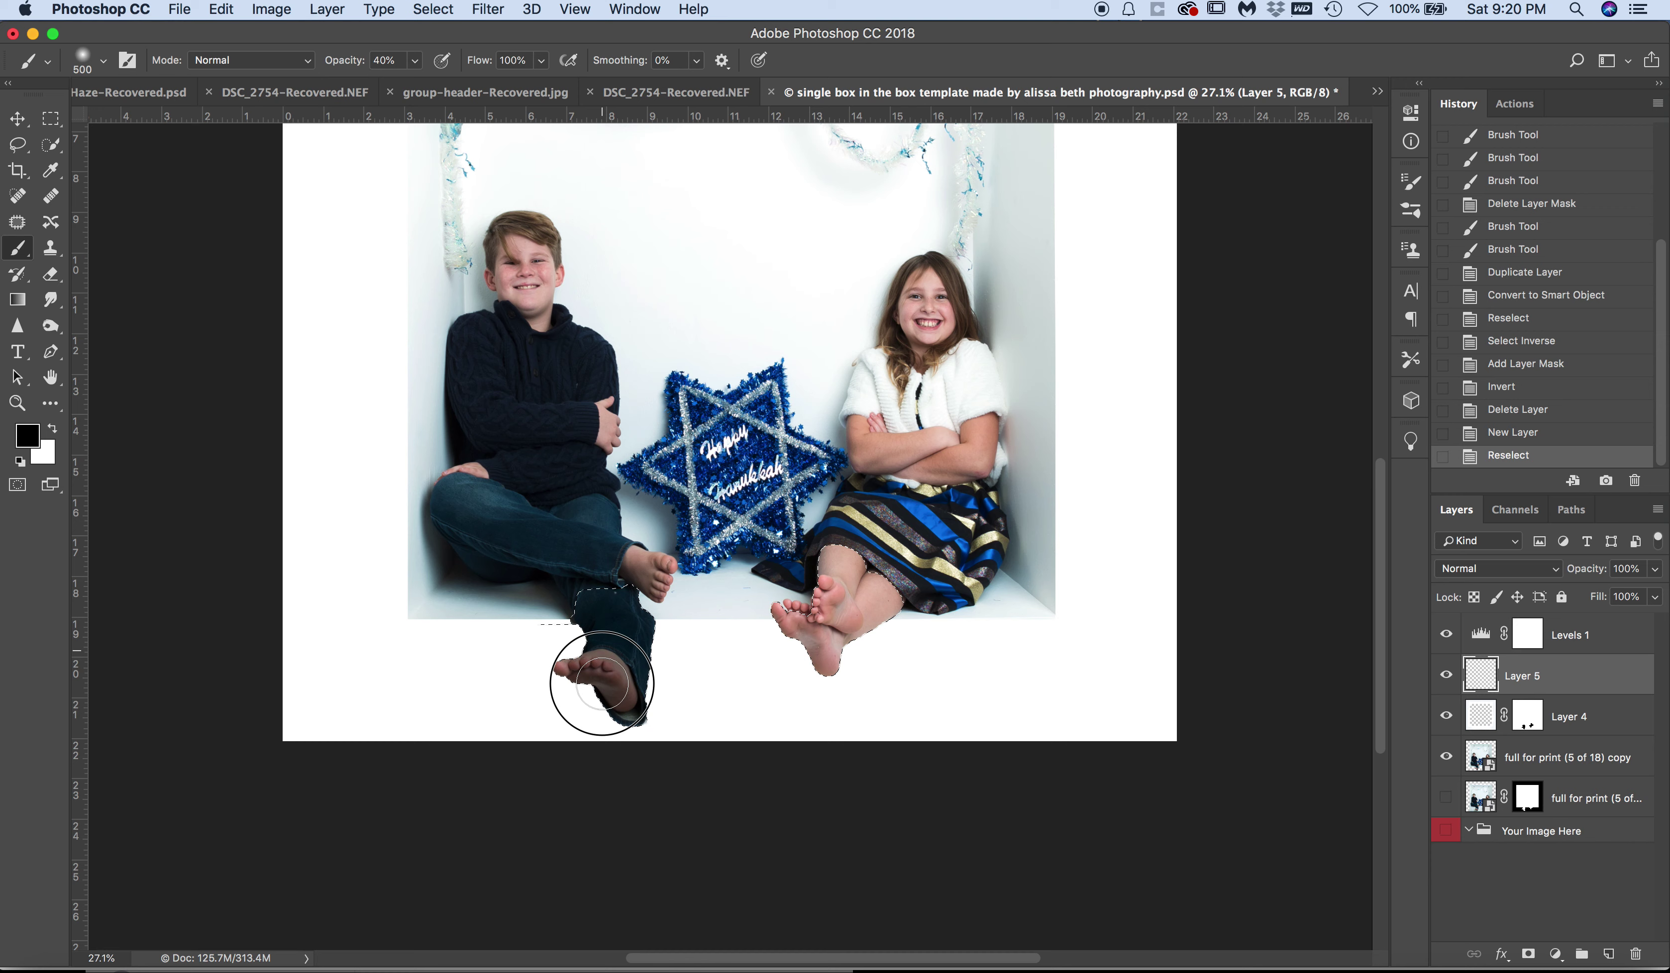
left_click_drag(609, 666, 591, 677)
key("0")
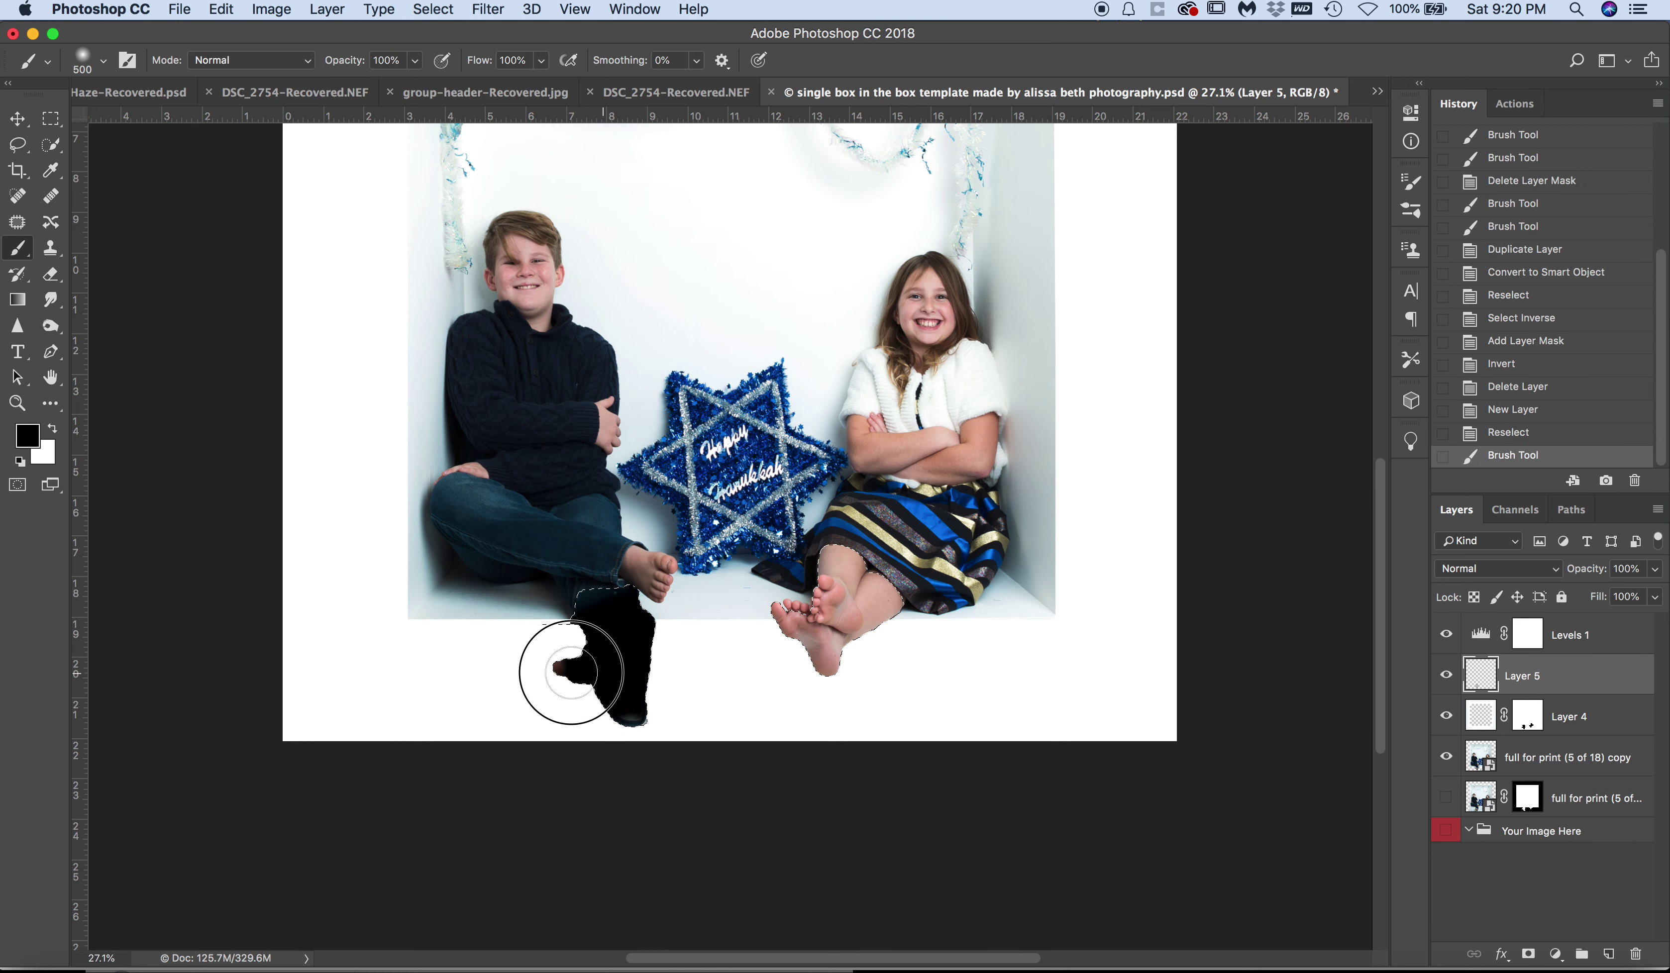
mouse_move(572, 672)
left_mouse_down()
mouse_move(627, 662)
mouse_move(598, 638)
mouse_move(627, 680)
left_mouse_up()
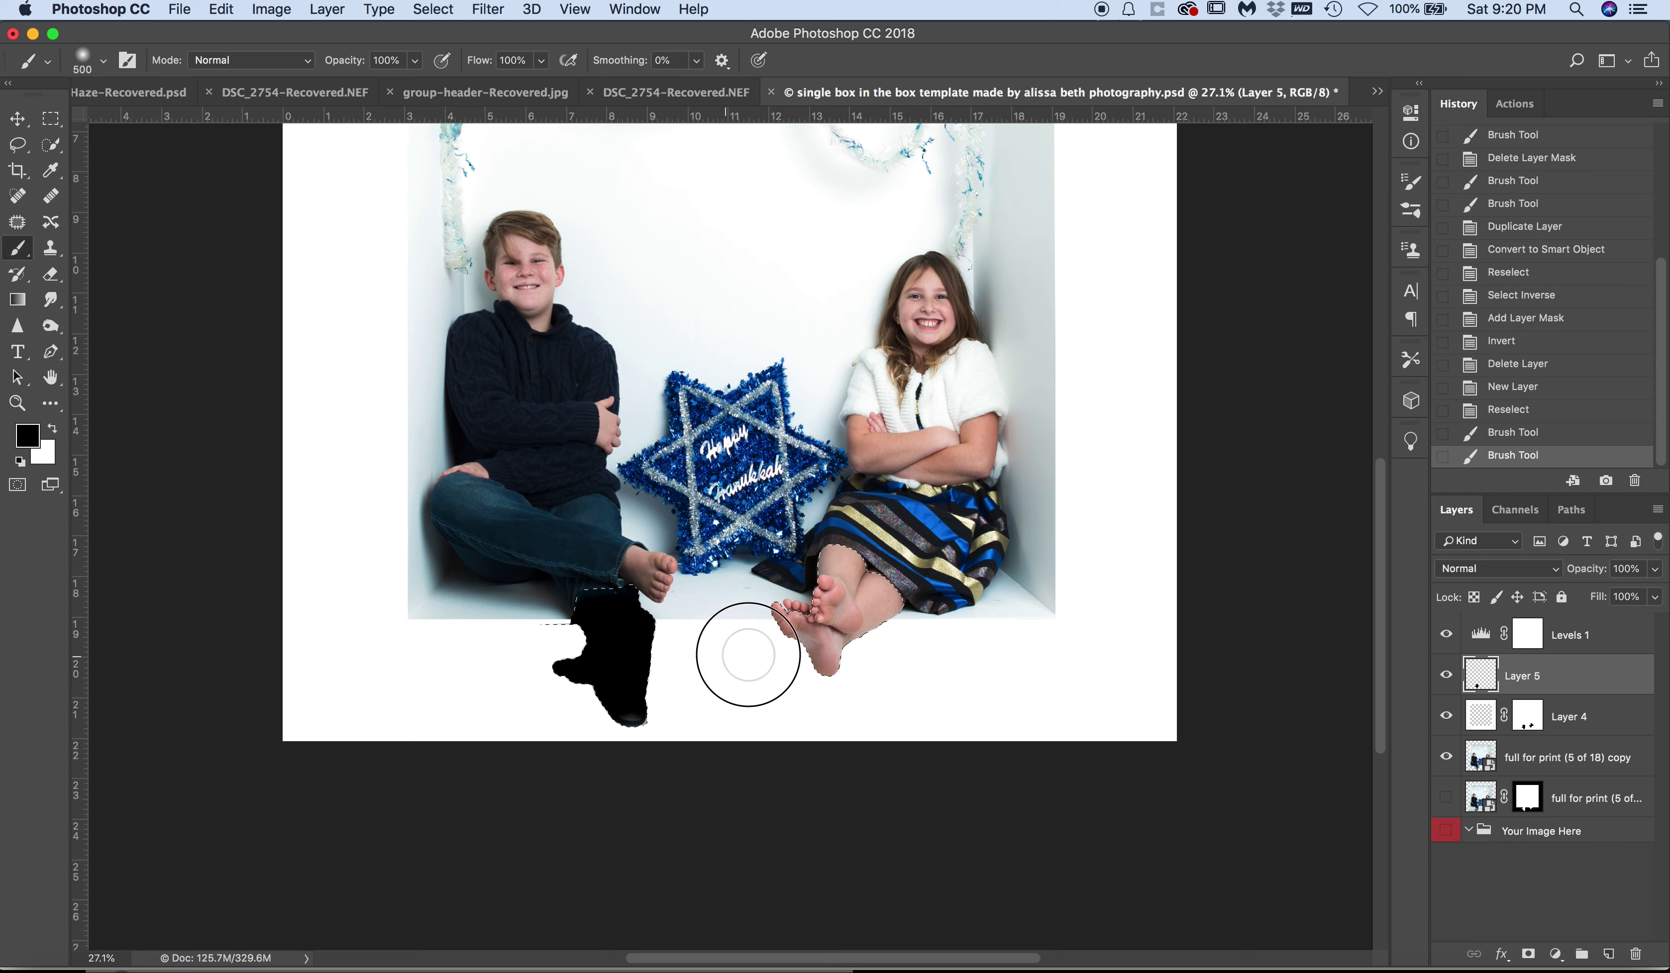
left_click_drag(844, 615, 848, 617)
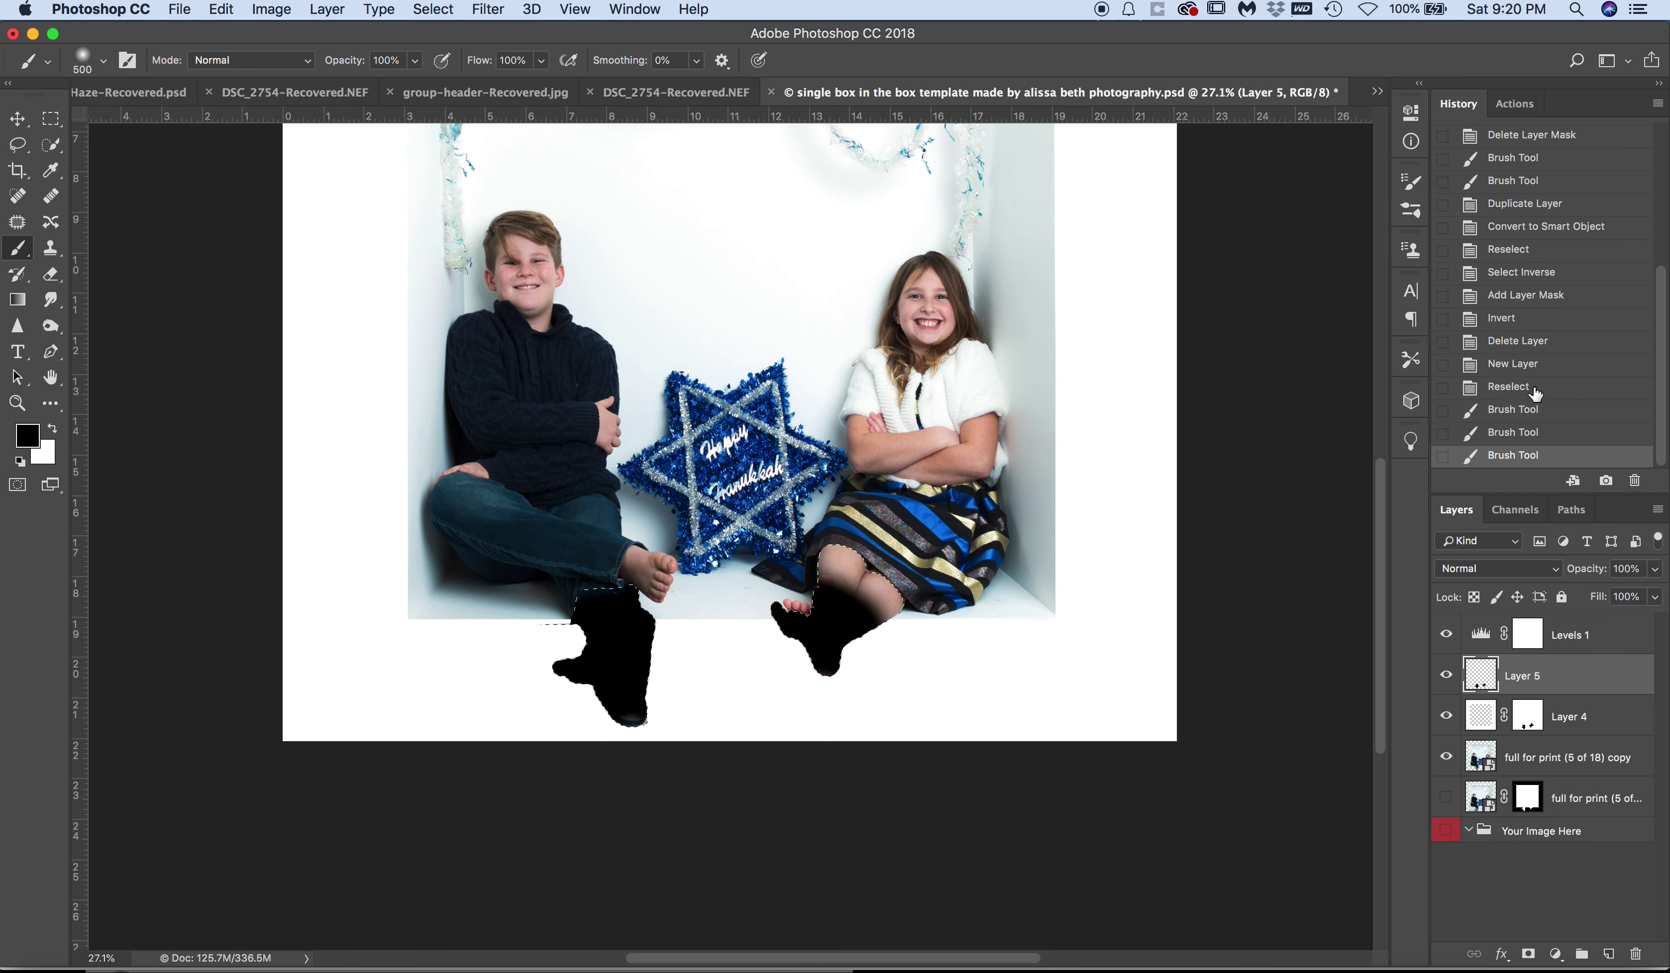
left_click(1510, 386)
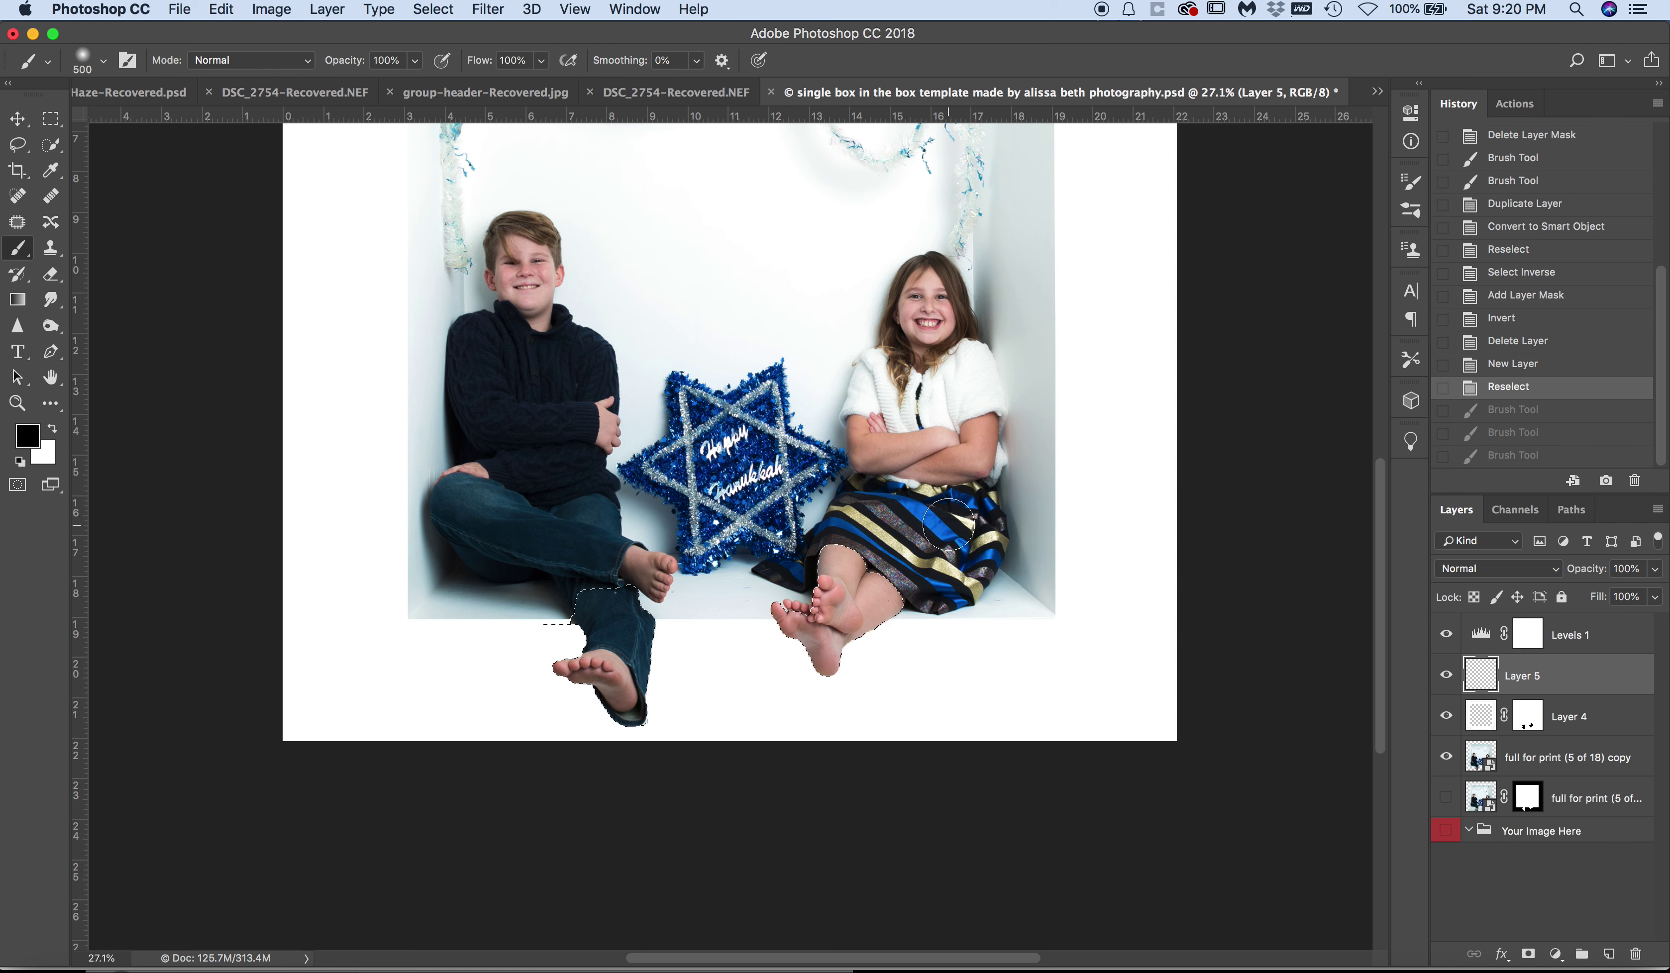
Step: Invert the foot selection, paint a heavy black shadow under the feet, then undo it
left_click(433, 8)
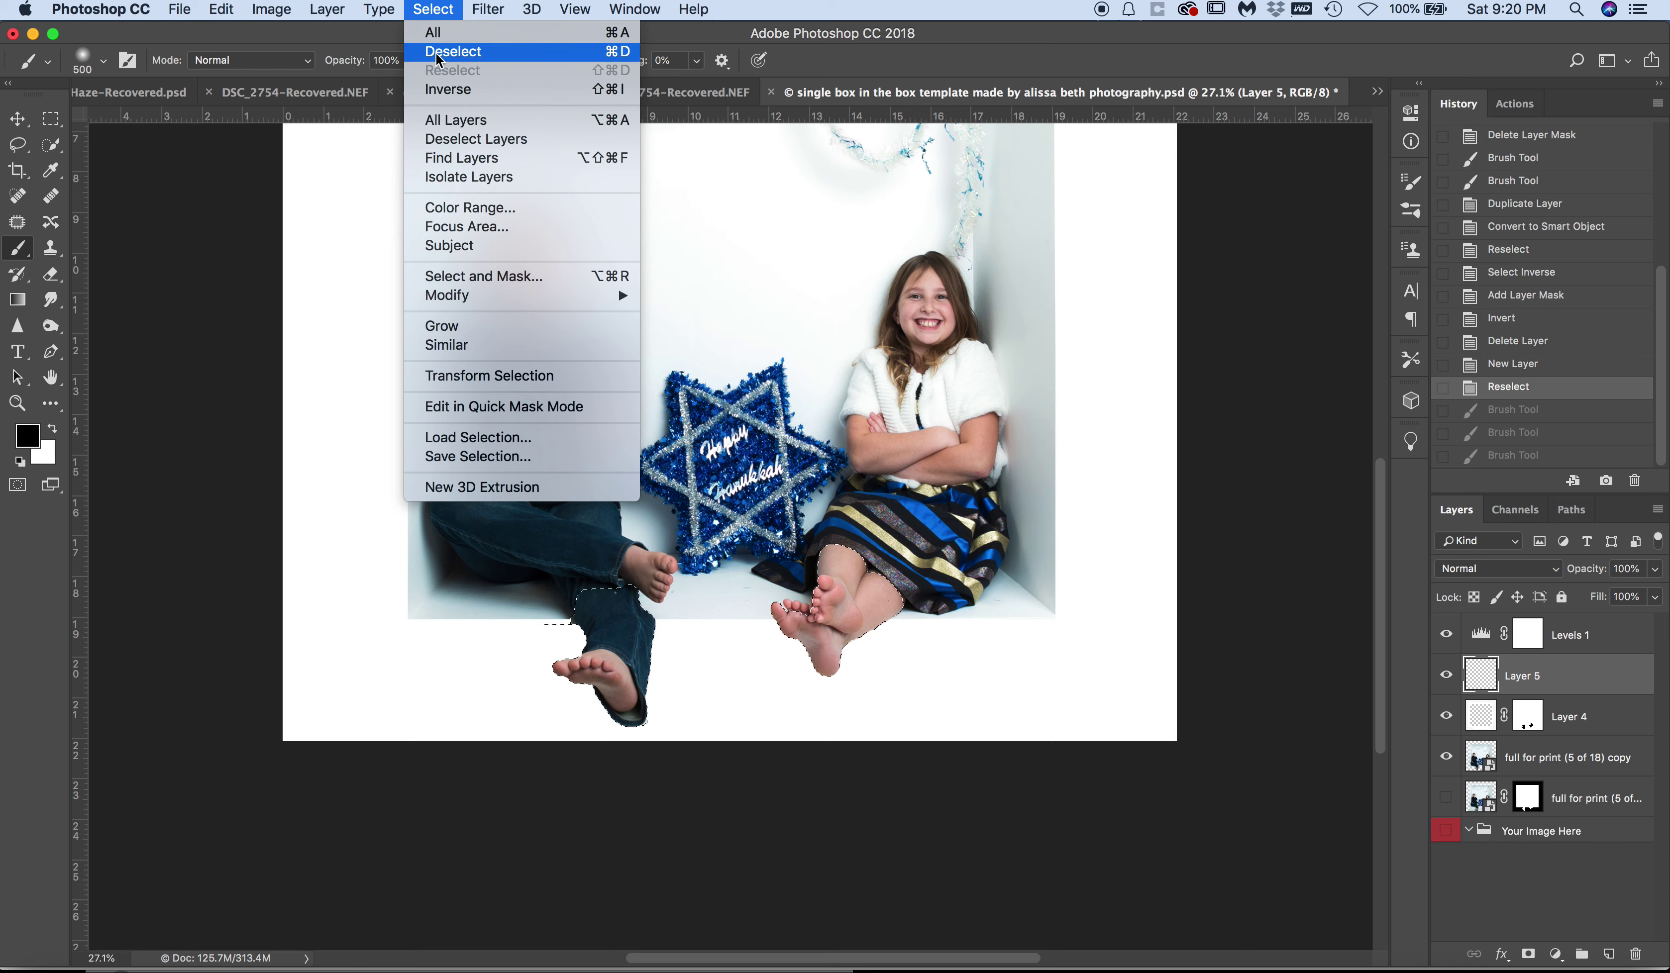
left_click(444, 90)
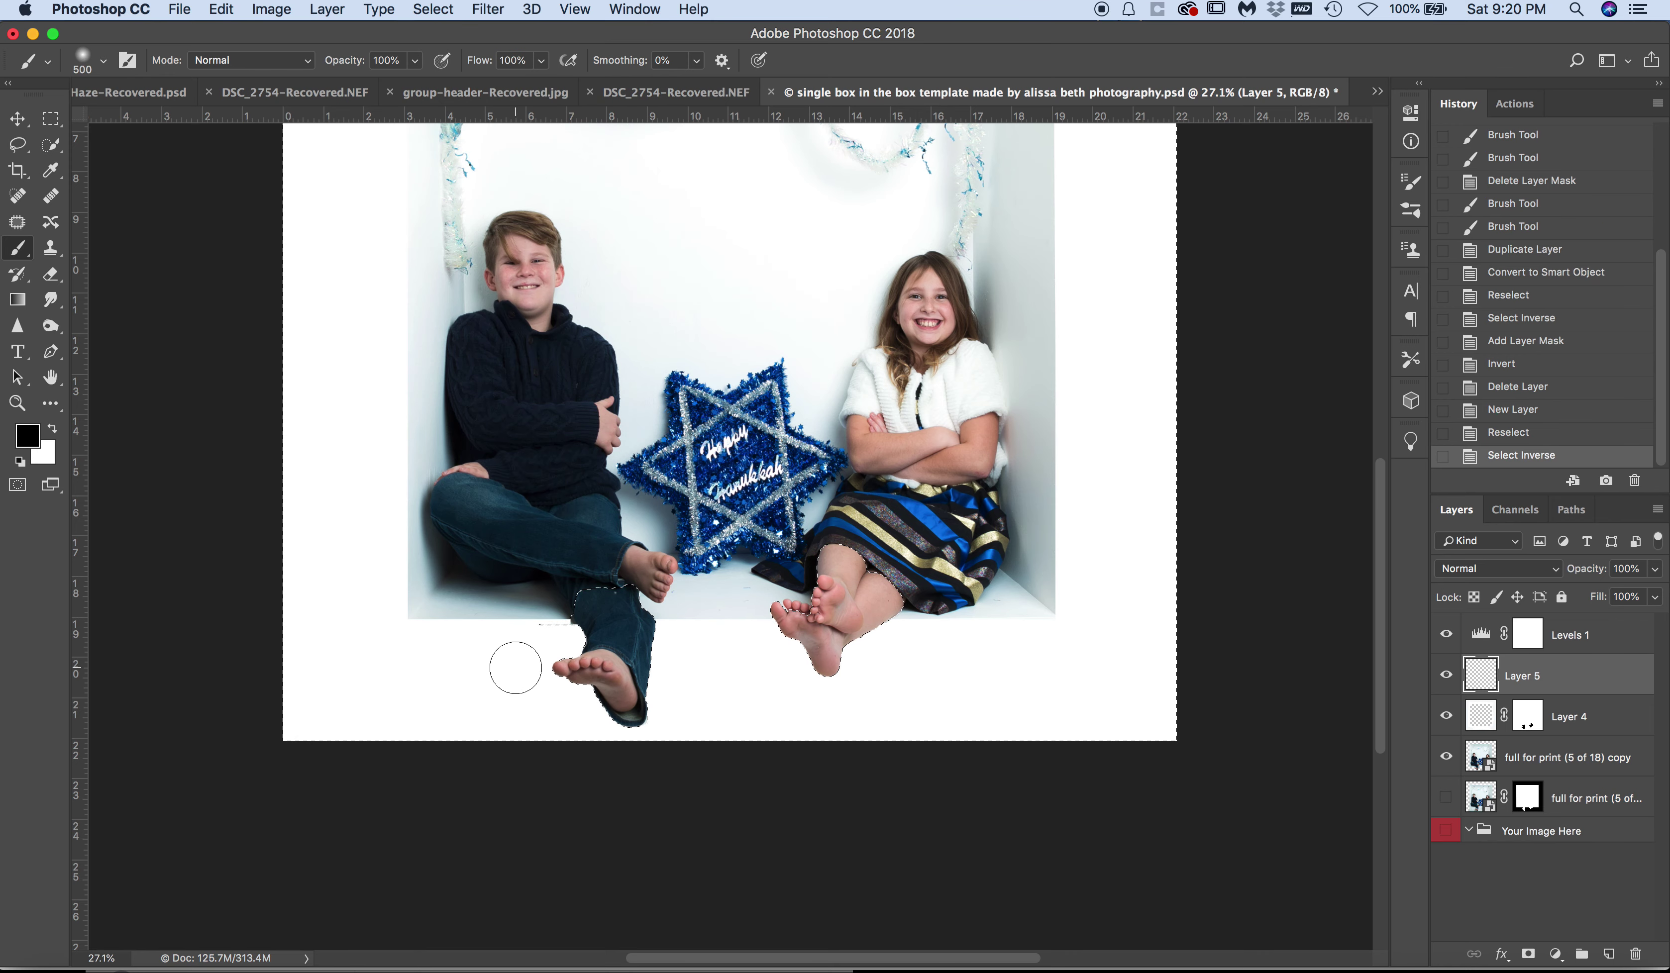
left_click_drag(516, 668, 564, 674)
mouse_move(710, 678)
left_mouse_down()
mouse_move(649, 700)
mouse_move(524, 694)
mouse_move(669, 716)
mouse_move(691, 677)
left_mouse_up()
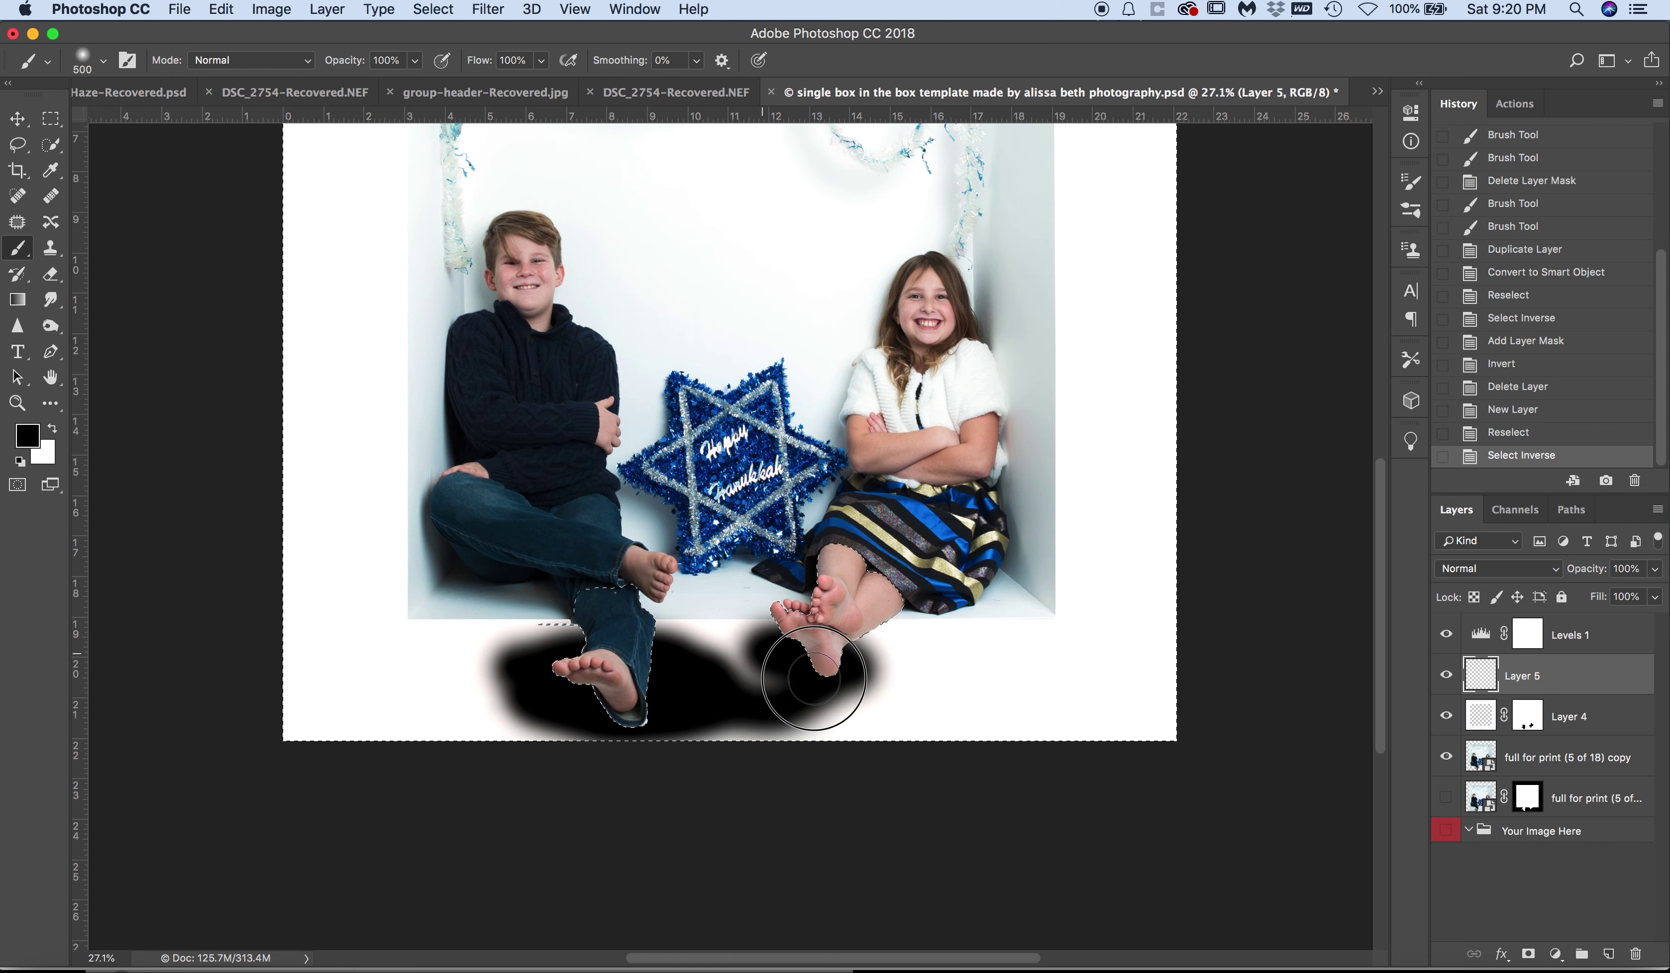
left_click_drag(813, 678, 798, 666)
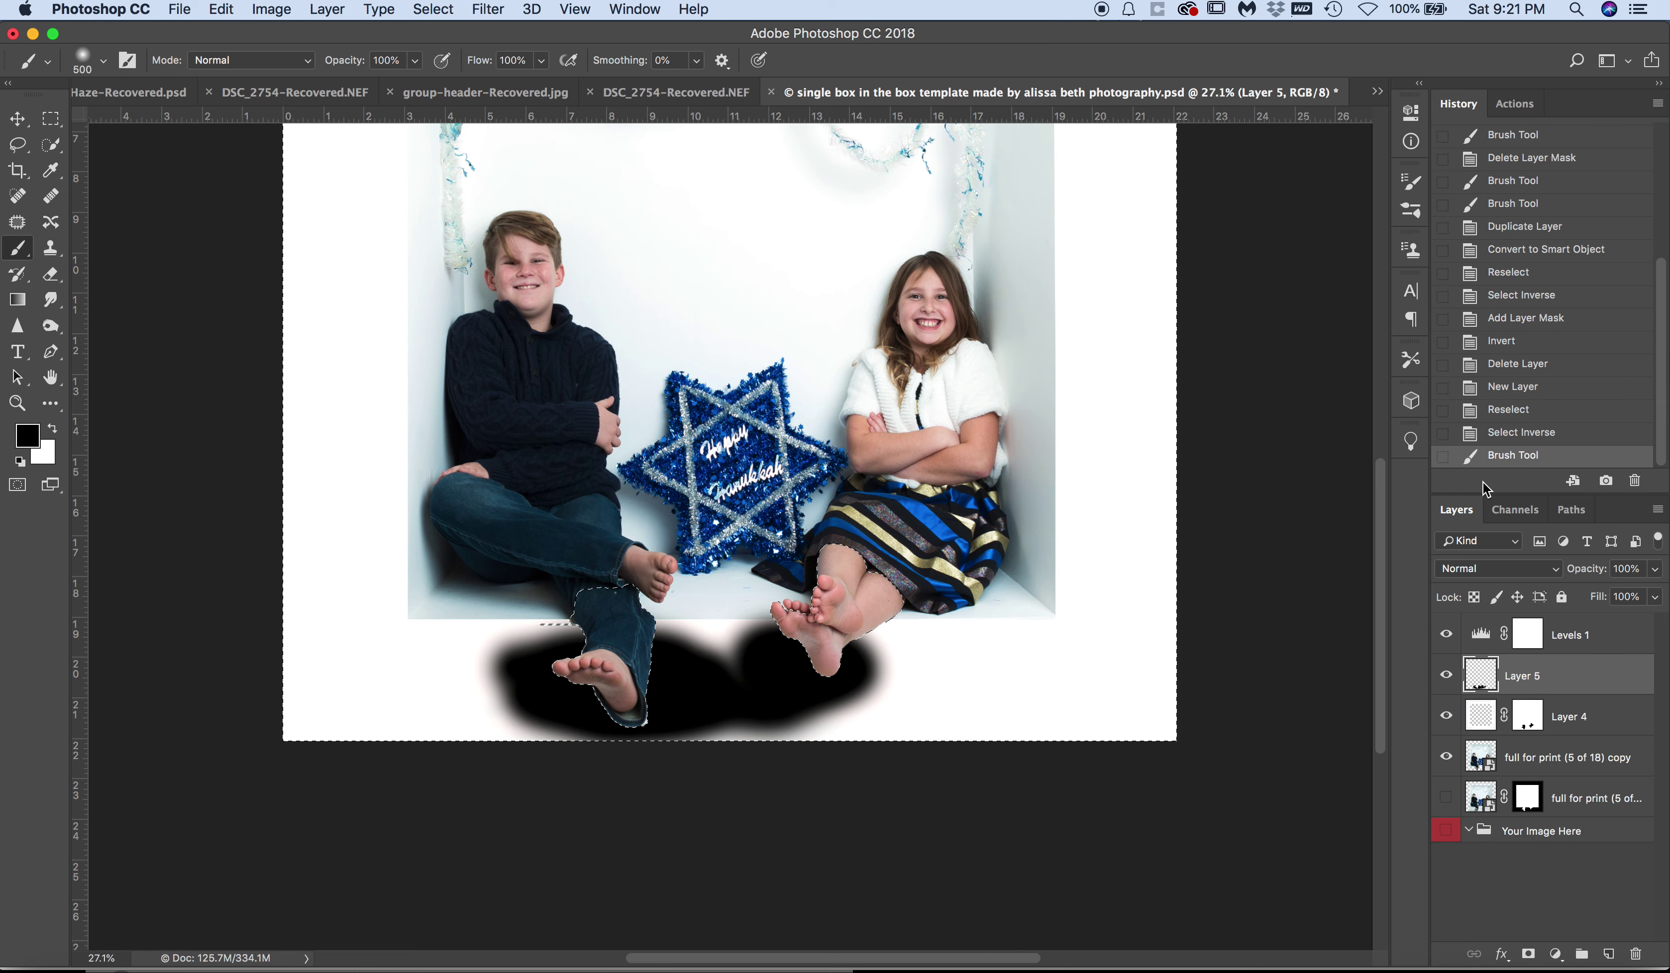
left_click(1504, 435)
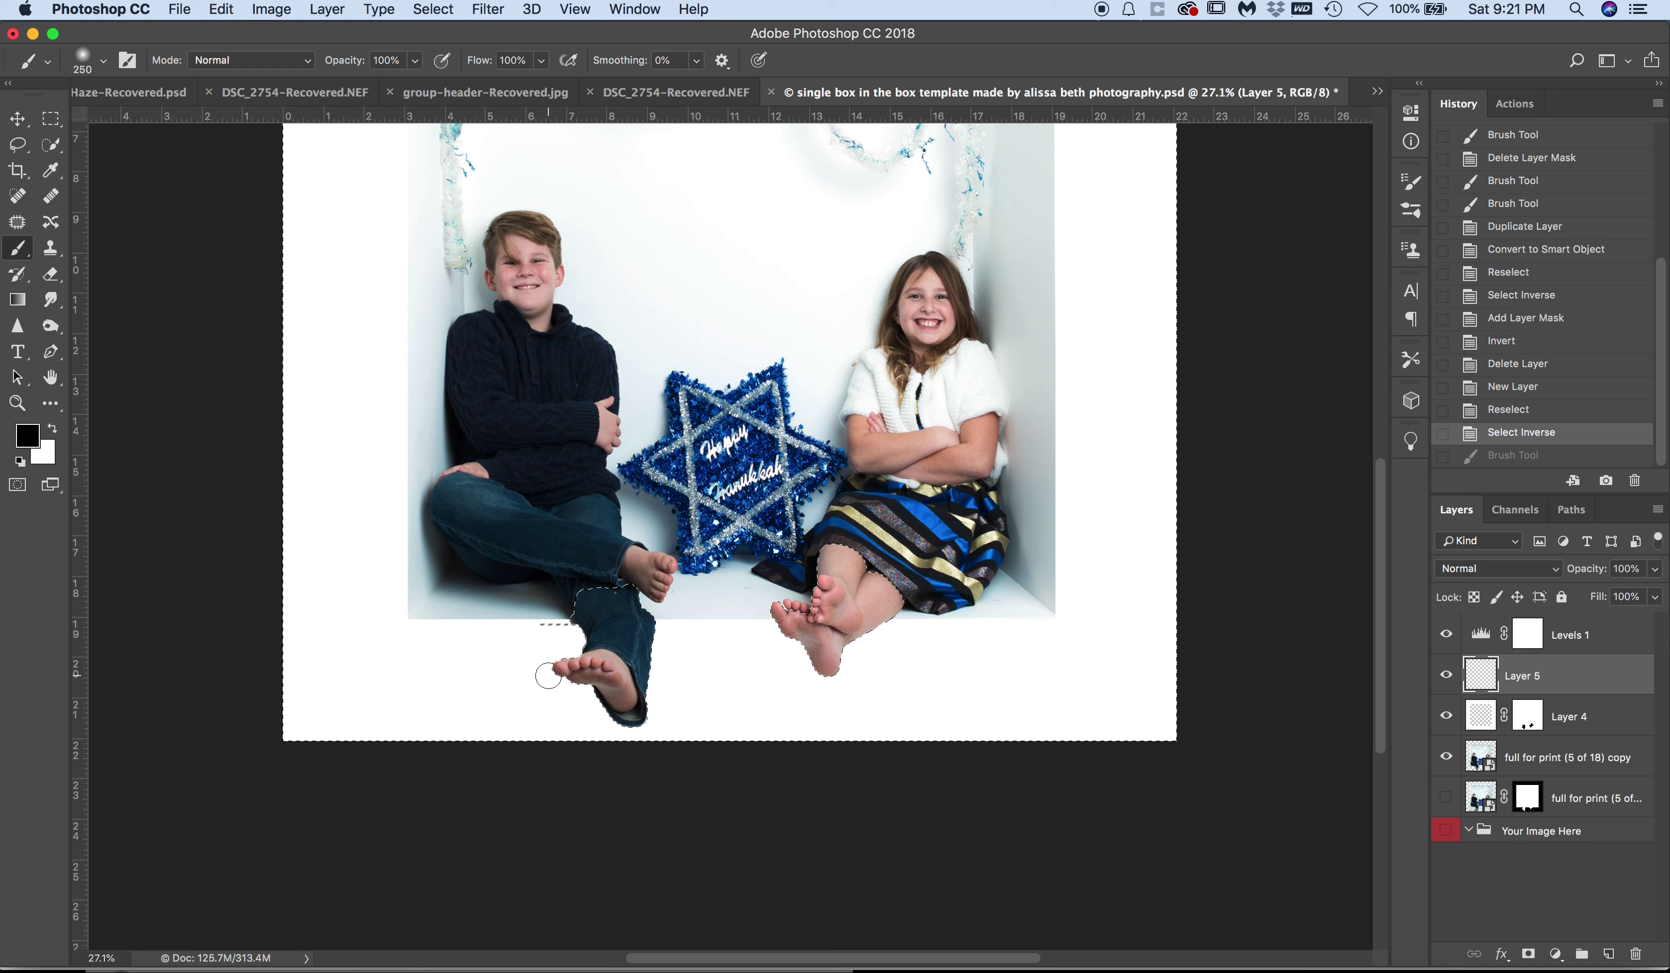
Step: Pick the Soft Round brush and set its opacity to 50%
left_click(100, 60)
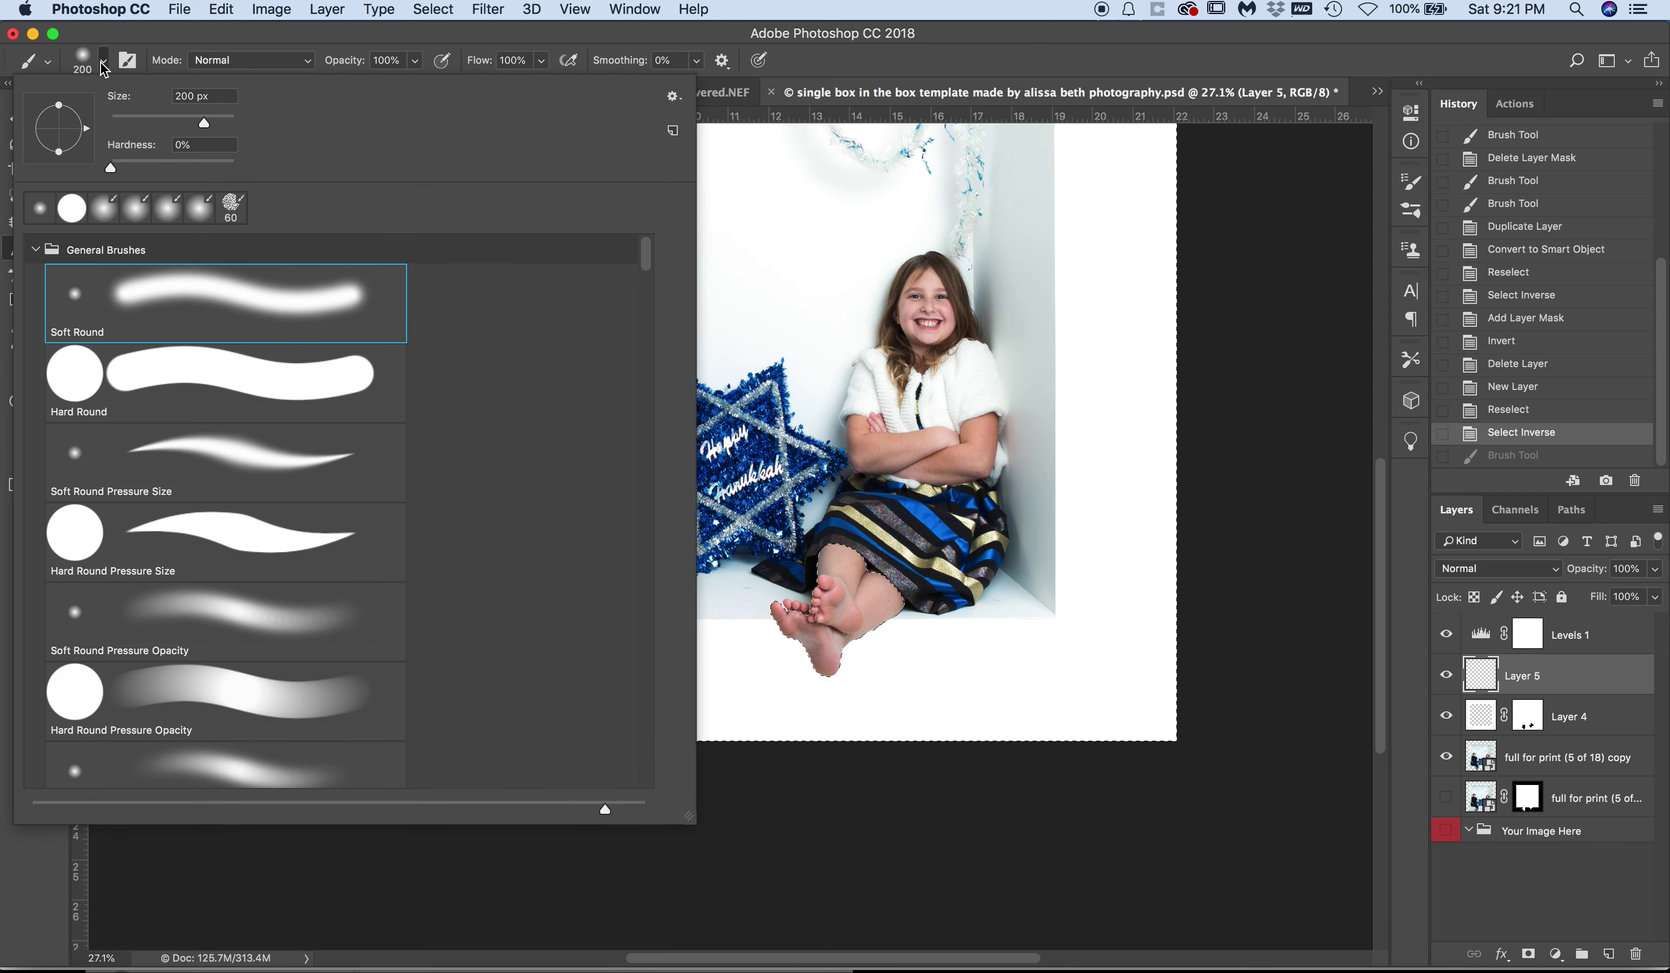
double_click(130, 299)
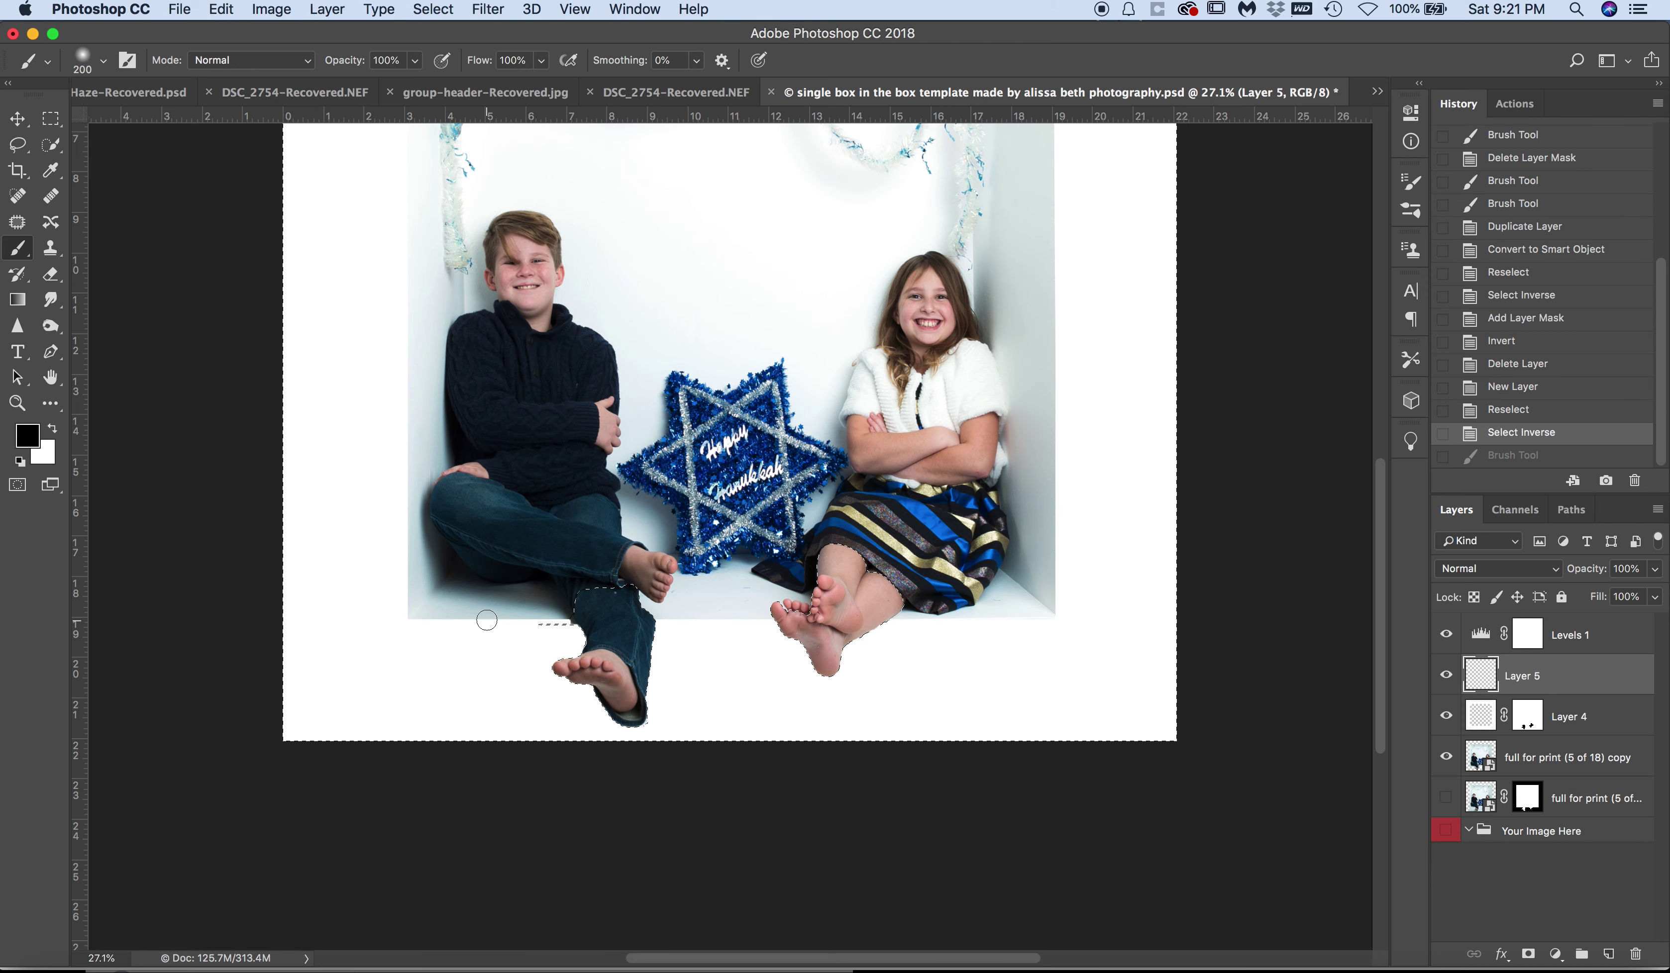
key("5")
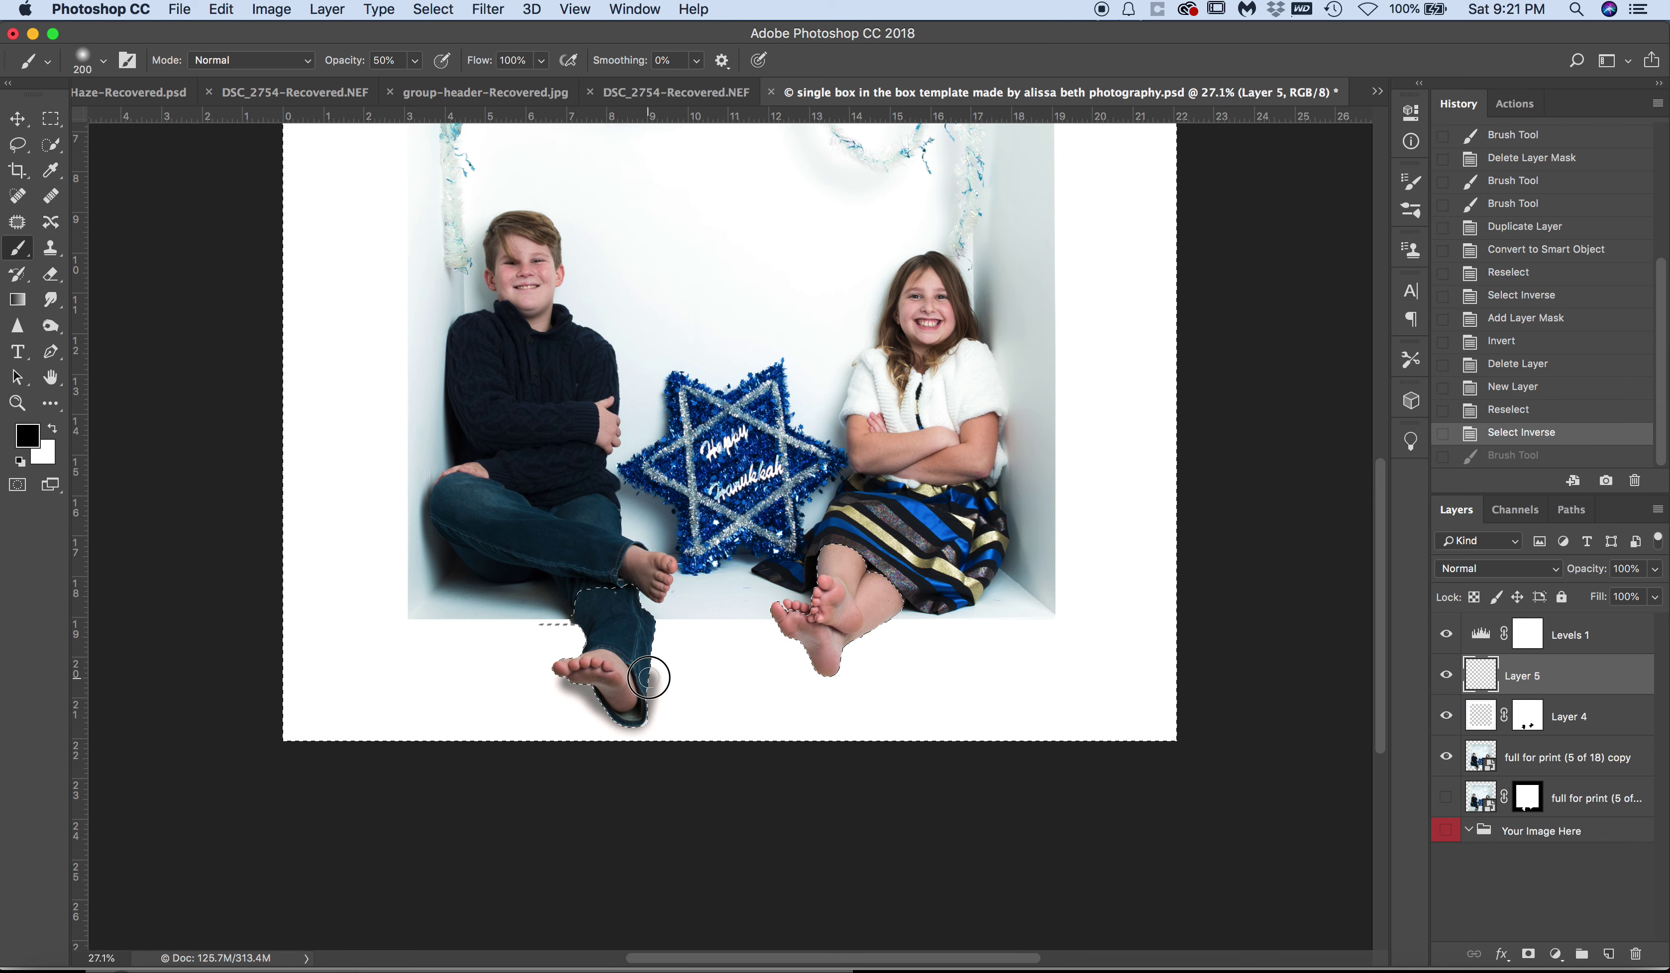
key("super+z")
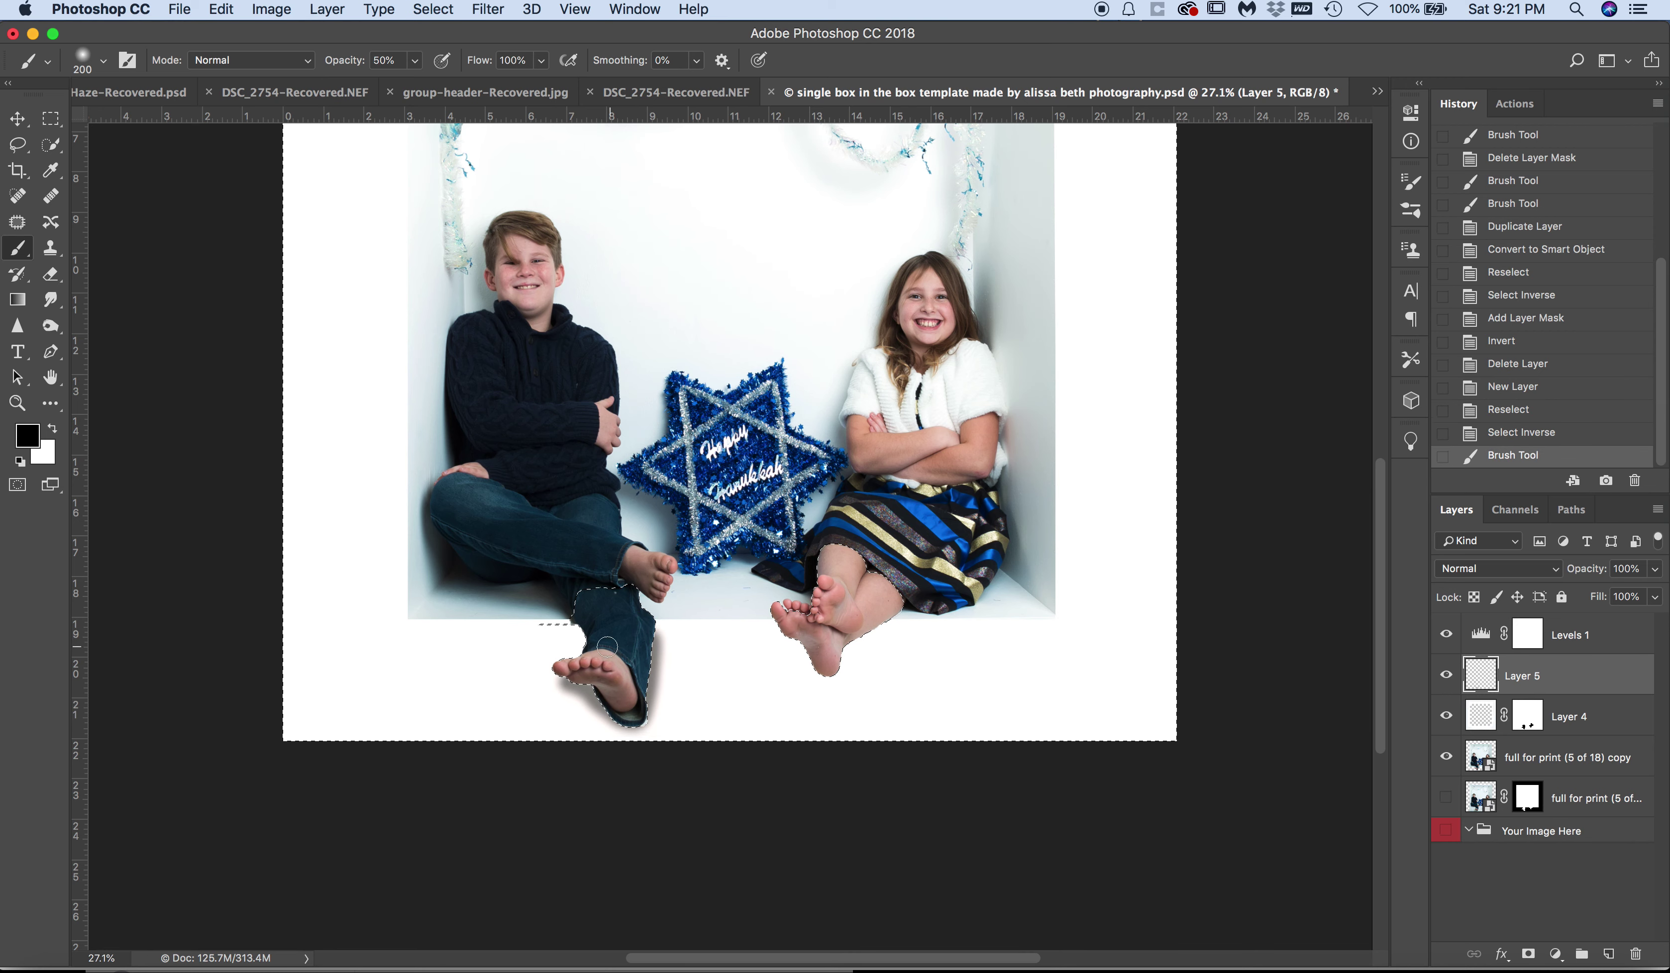
Step: Dab soft shadows beside and under the boy's foot on Layer 5
left_click_drag(573, 667, 563, 674)
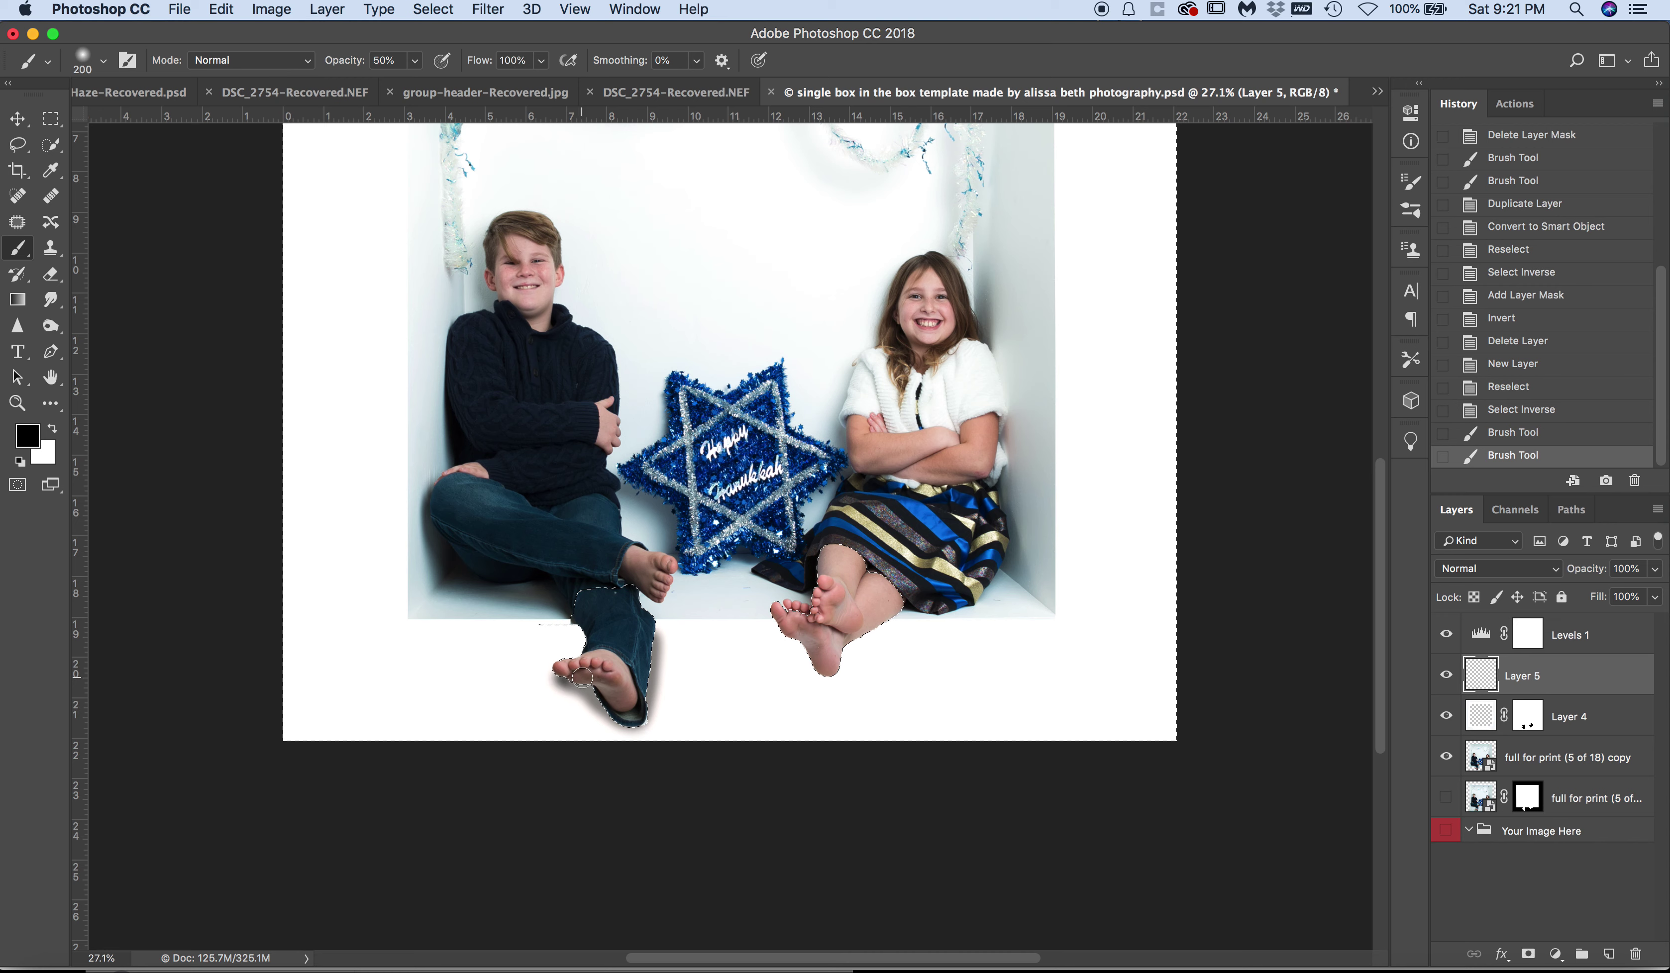
left_click(585, 679)
left_click(587, 679)
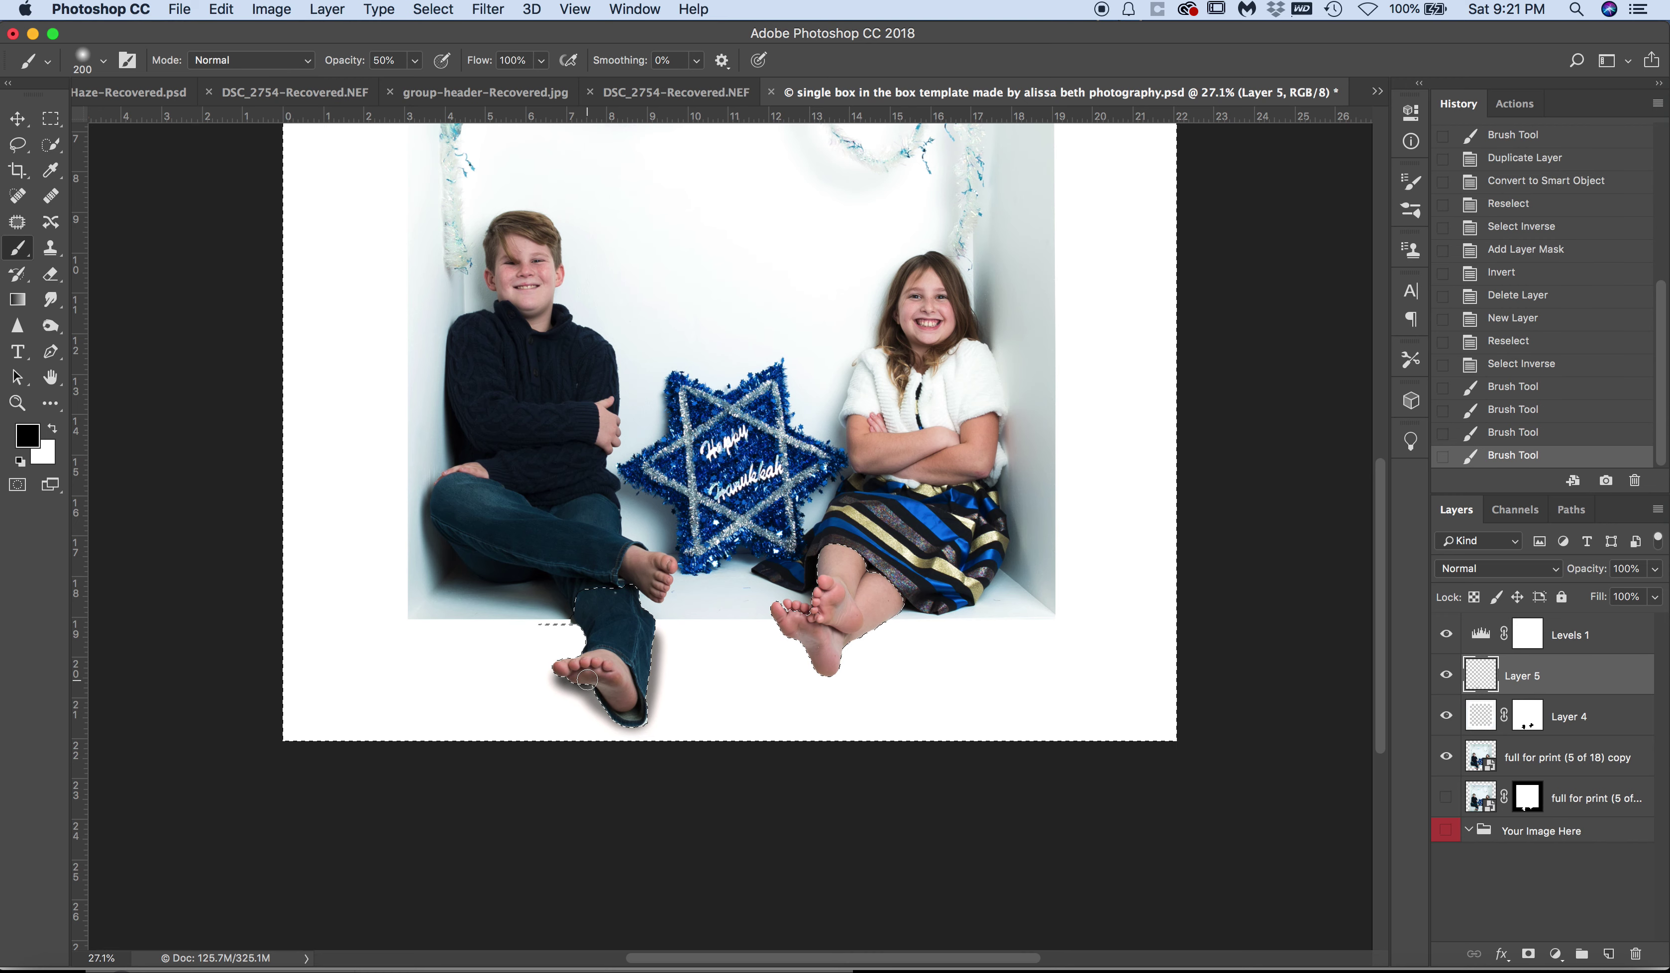
left_click(588, 680)
left_click(592, 684)
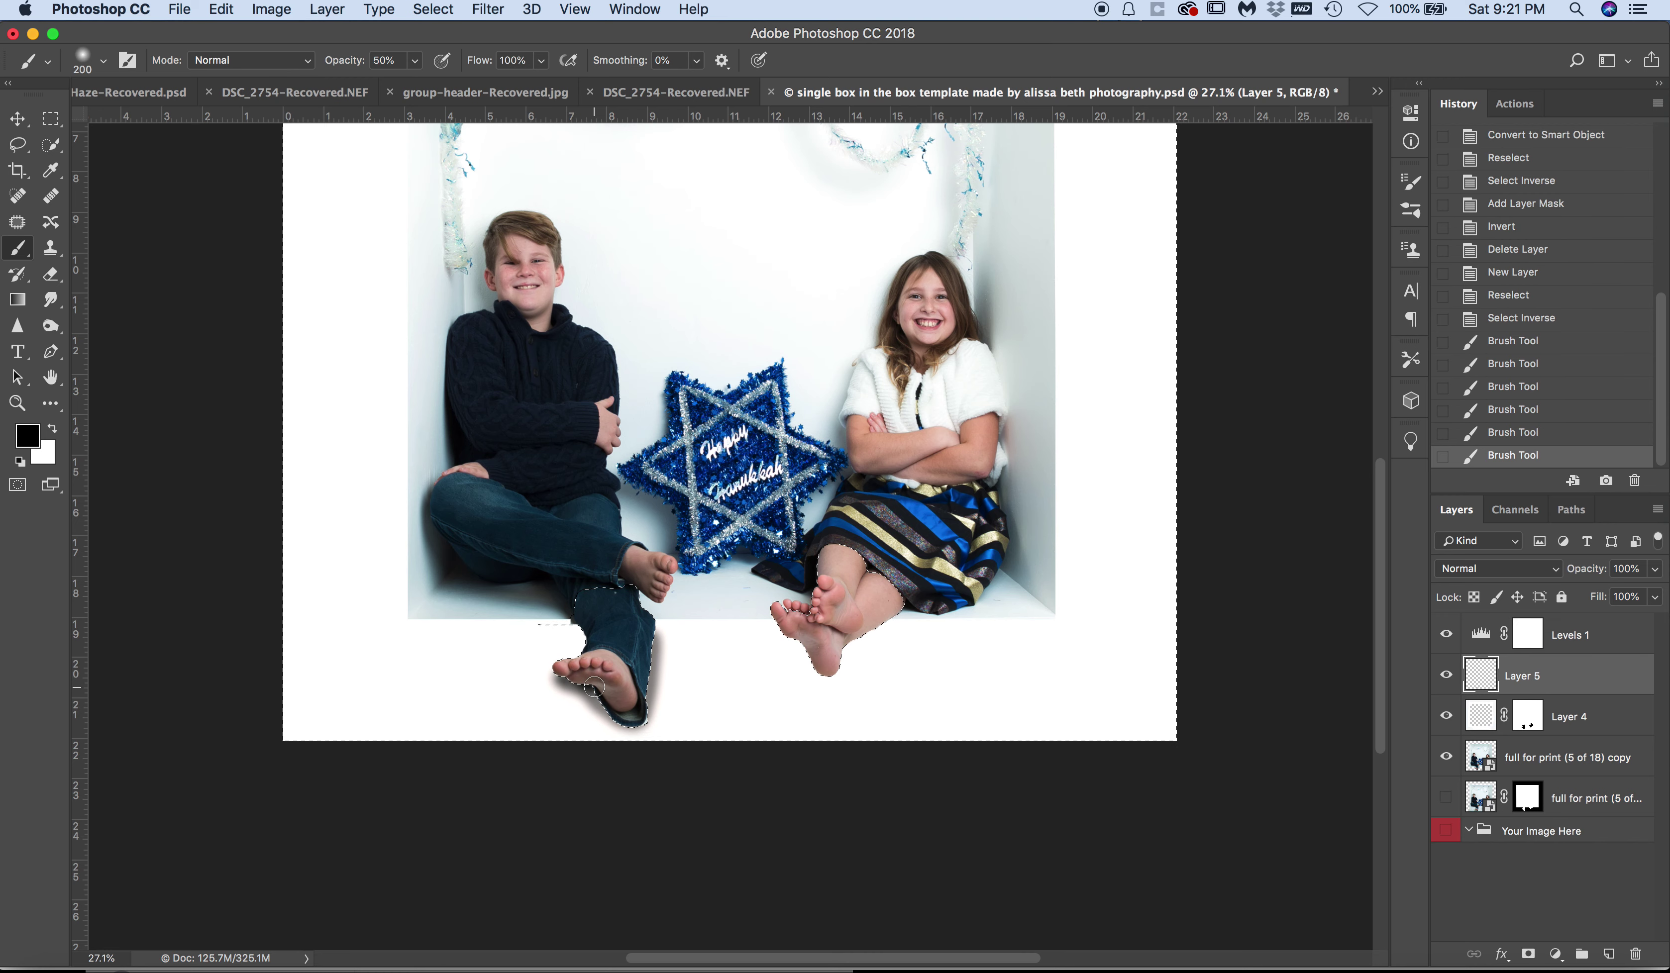
left_click(600, 695)
left_click(607, 698)
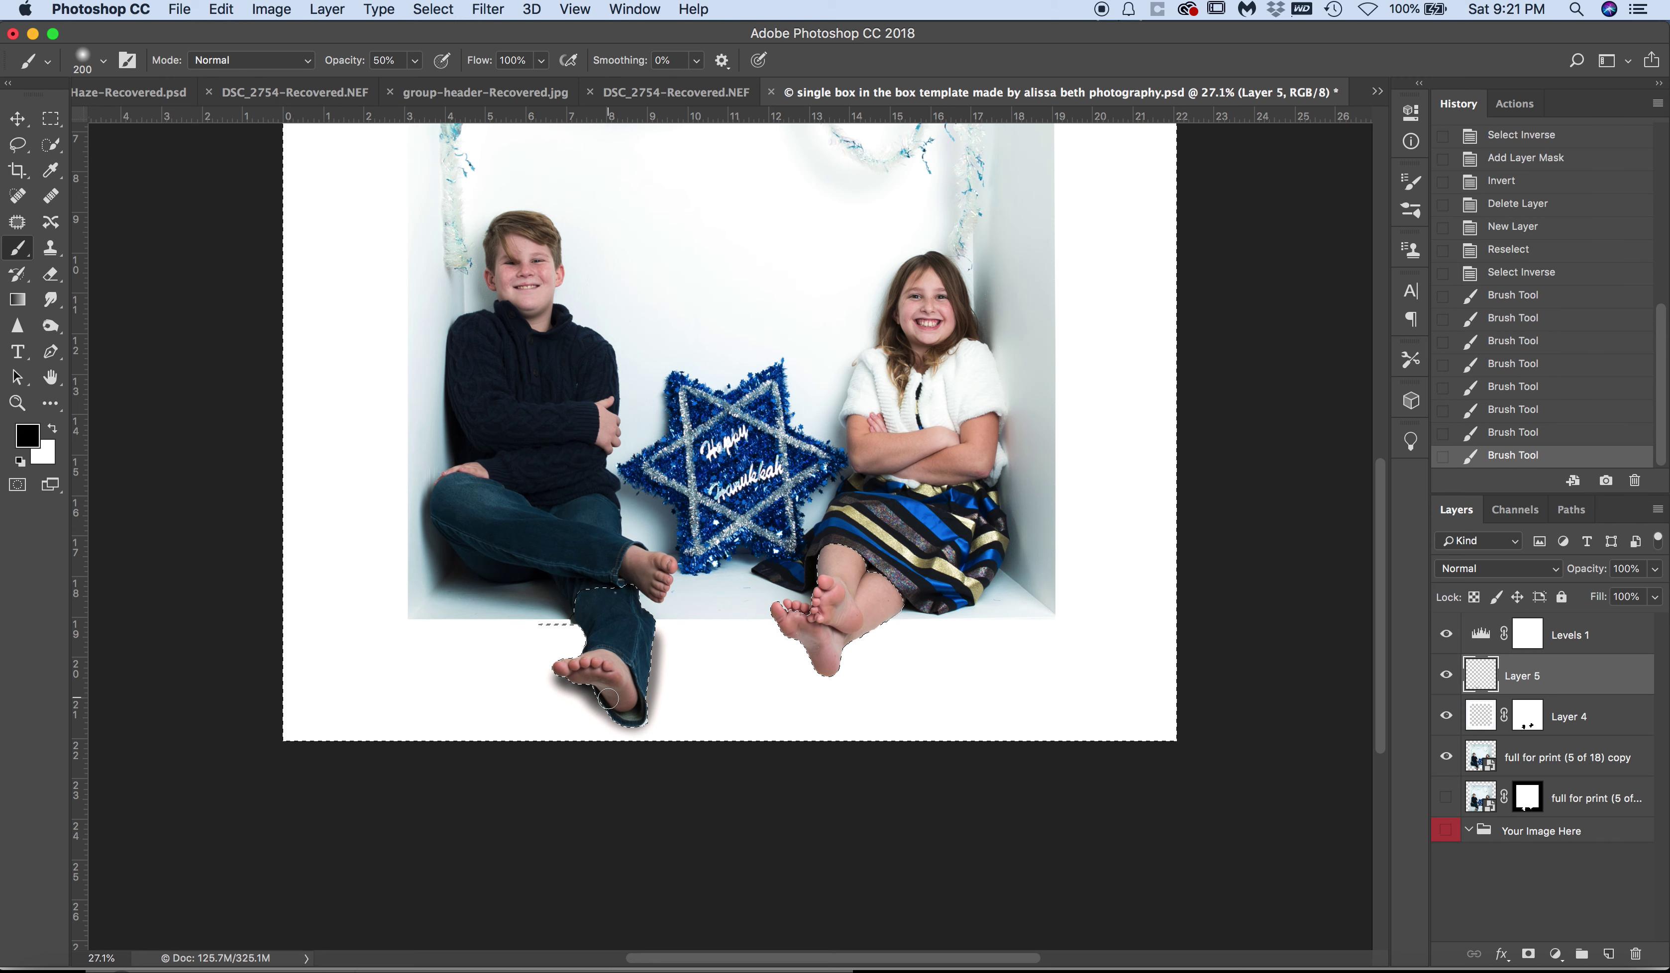
left_click(625, 711)
Step: Shade along the boy's jeans cuff, then under the girl's heel and leg
left_click(632, 720)
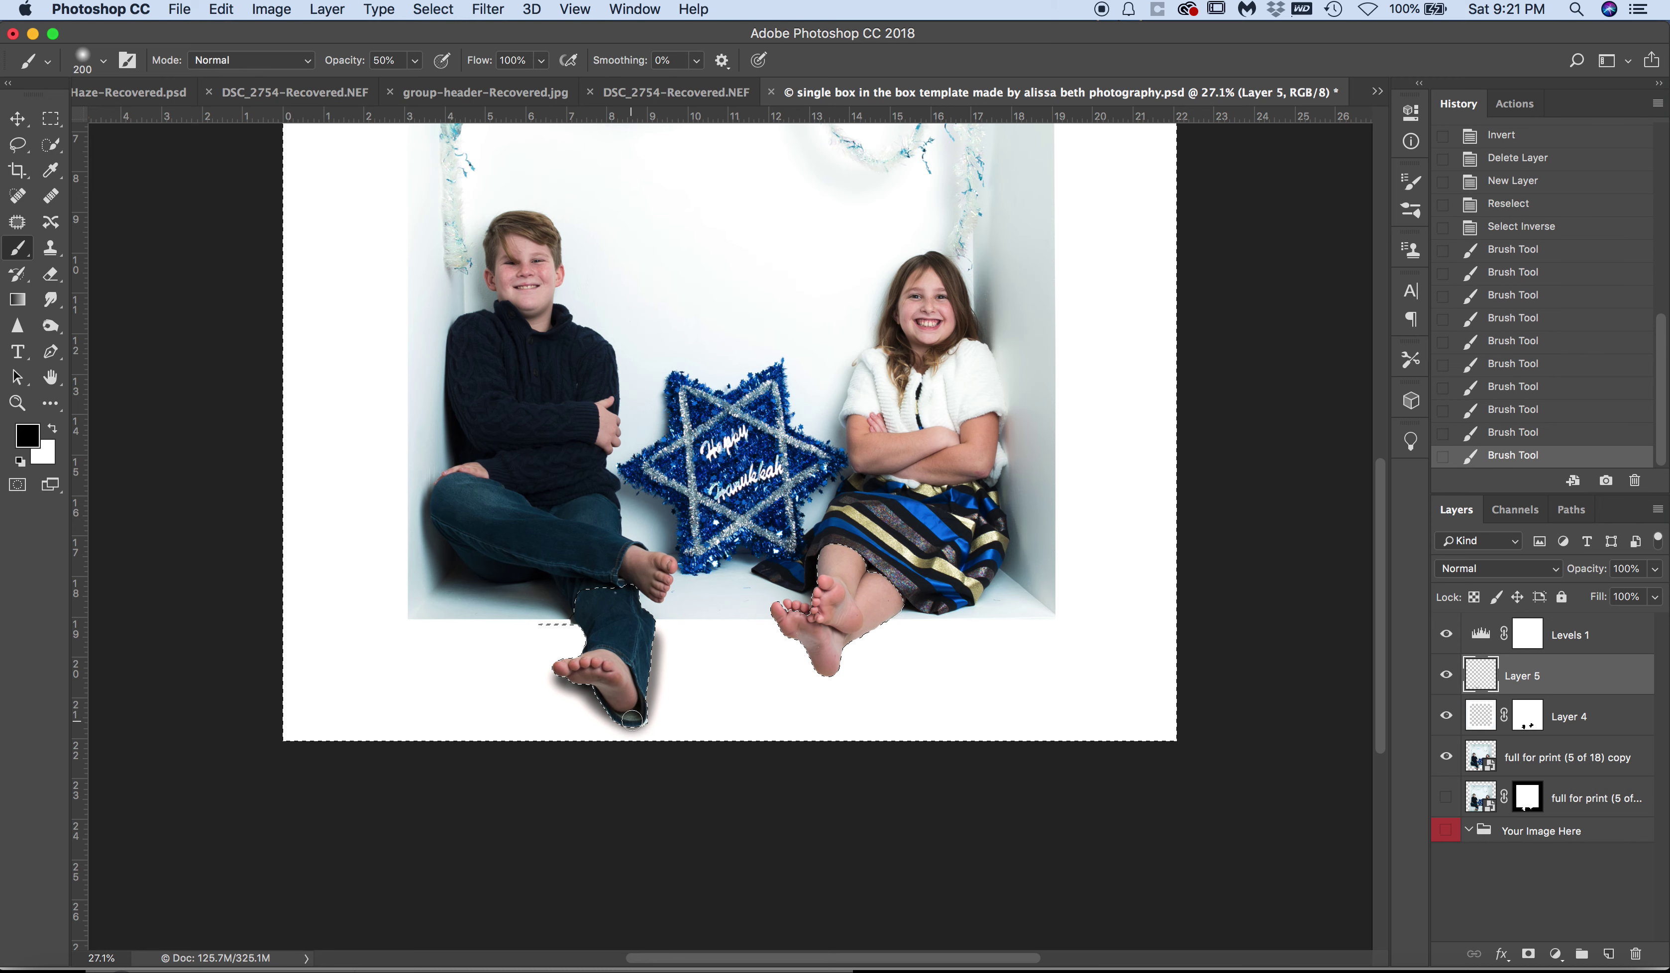
left_click(645, 699)
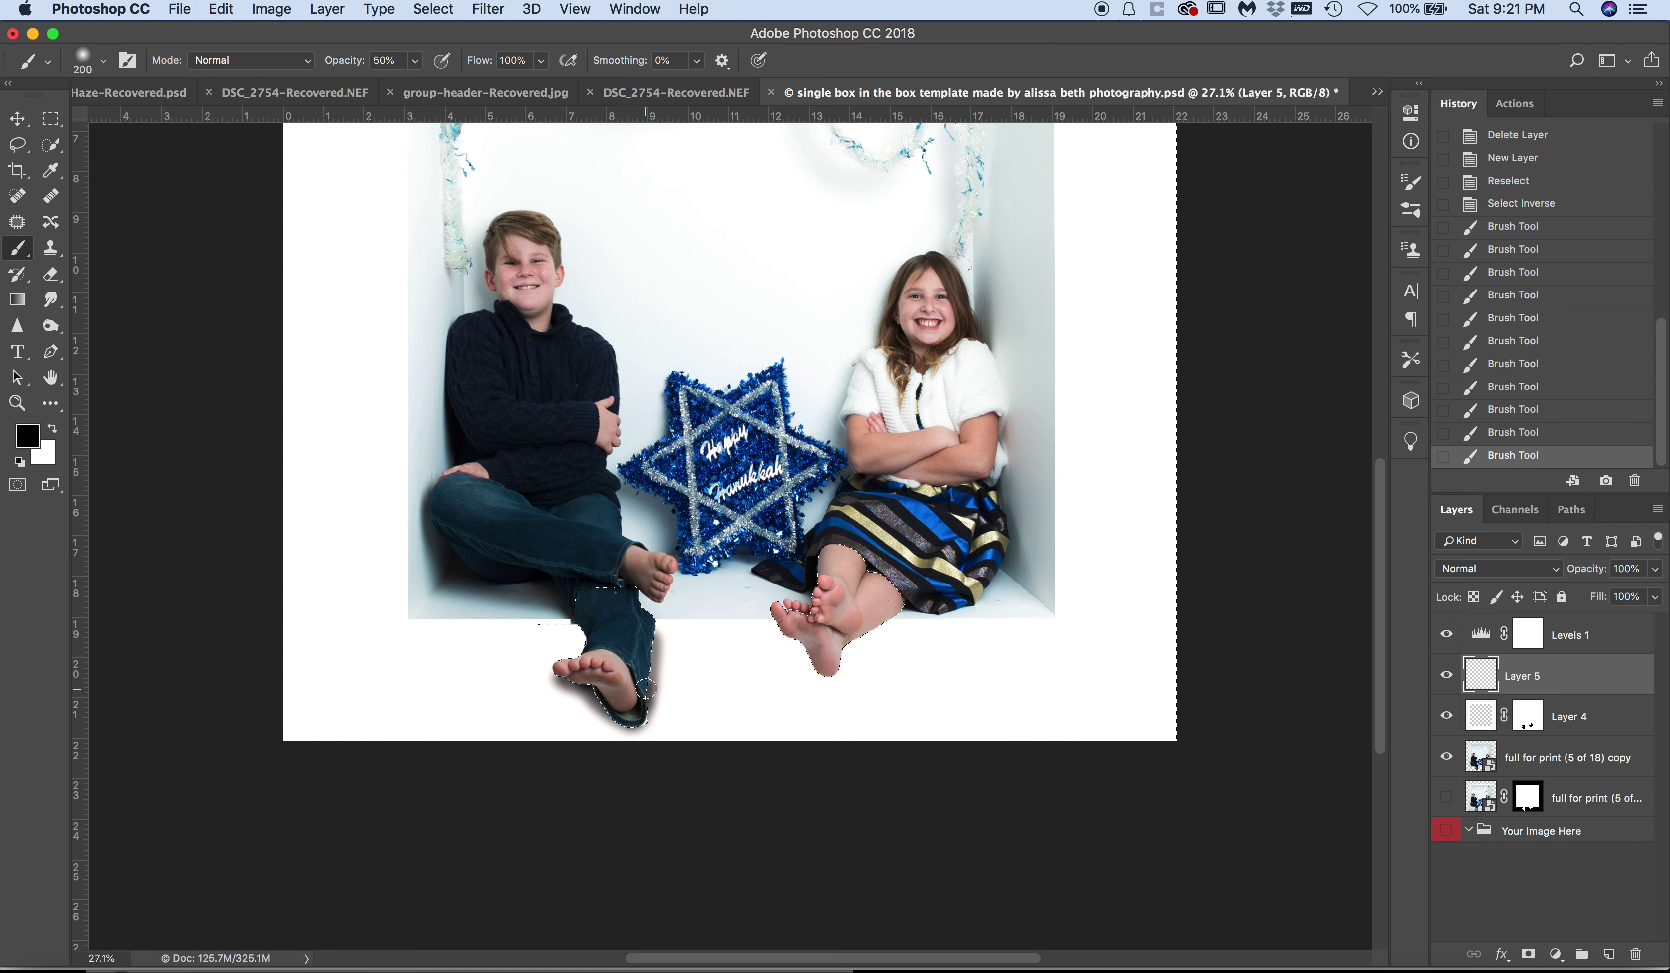
left_click(645, 689)
left_click(648, 673)
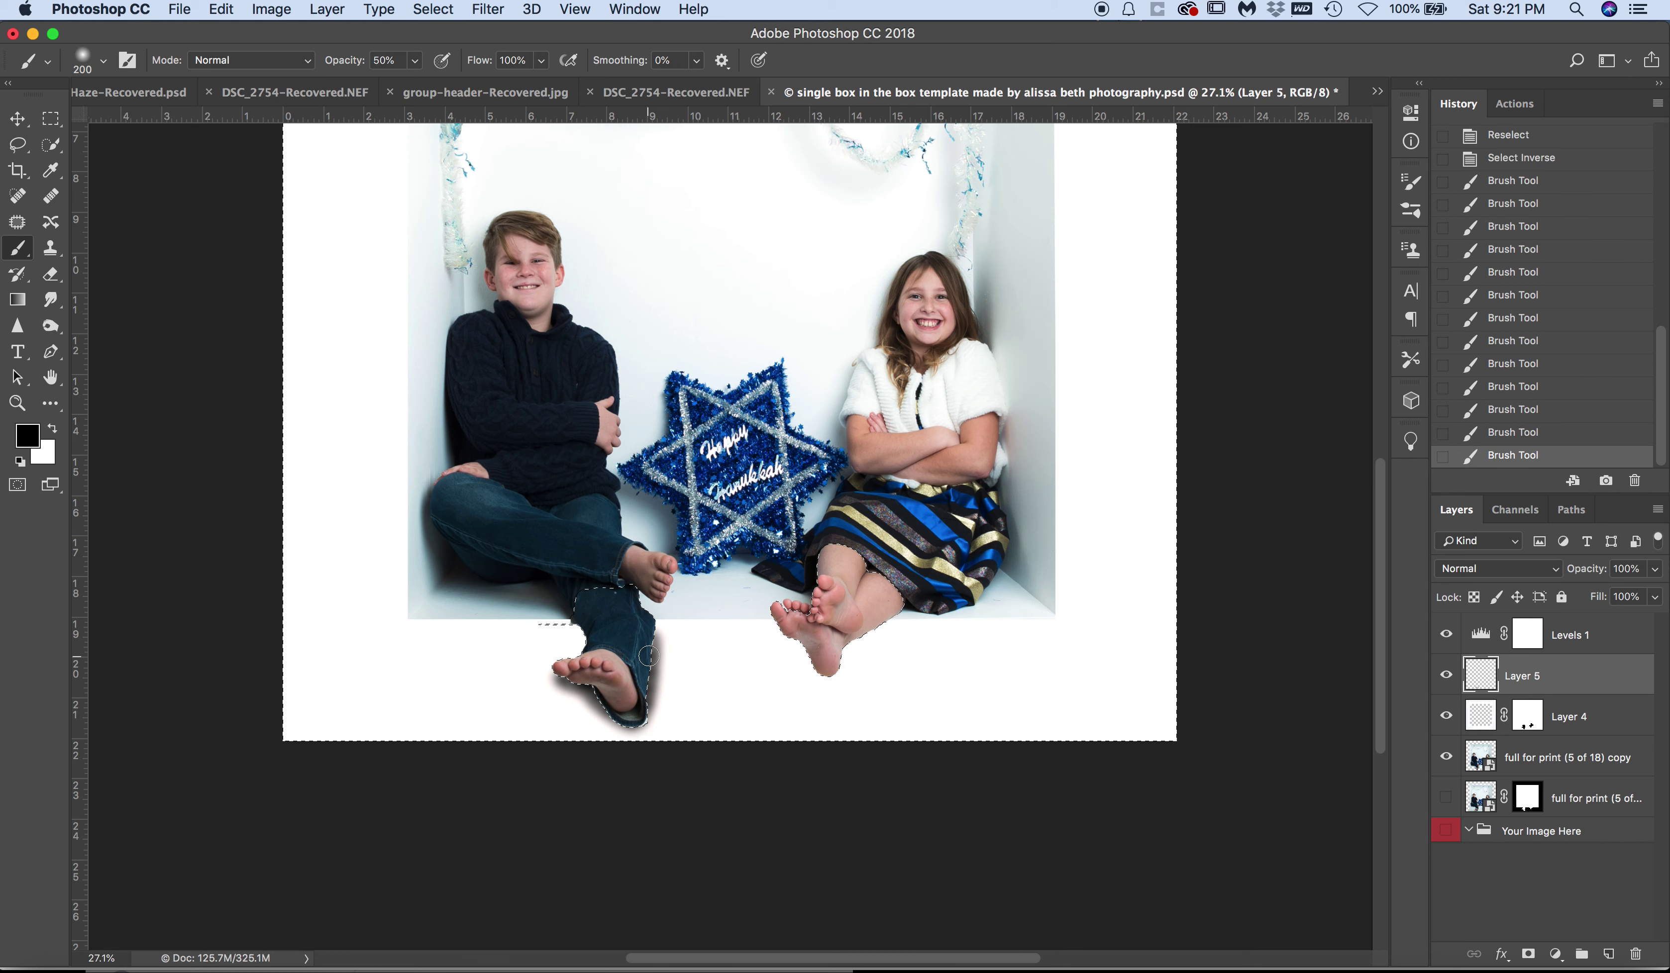
left_click(649, 655)
left_click(647, 646)
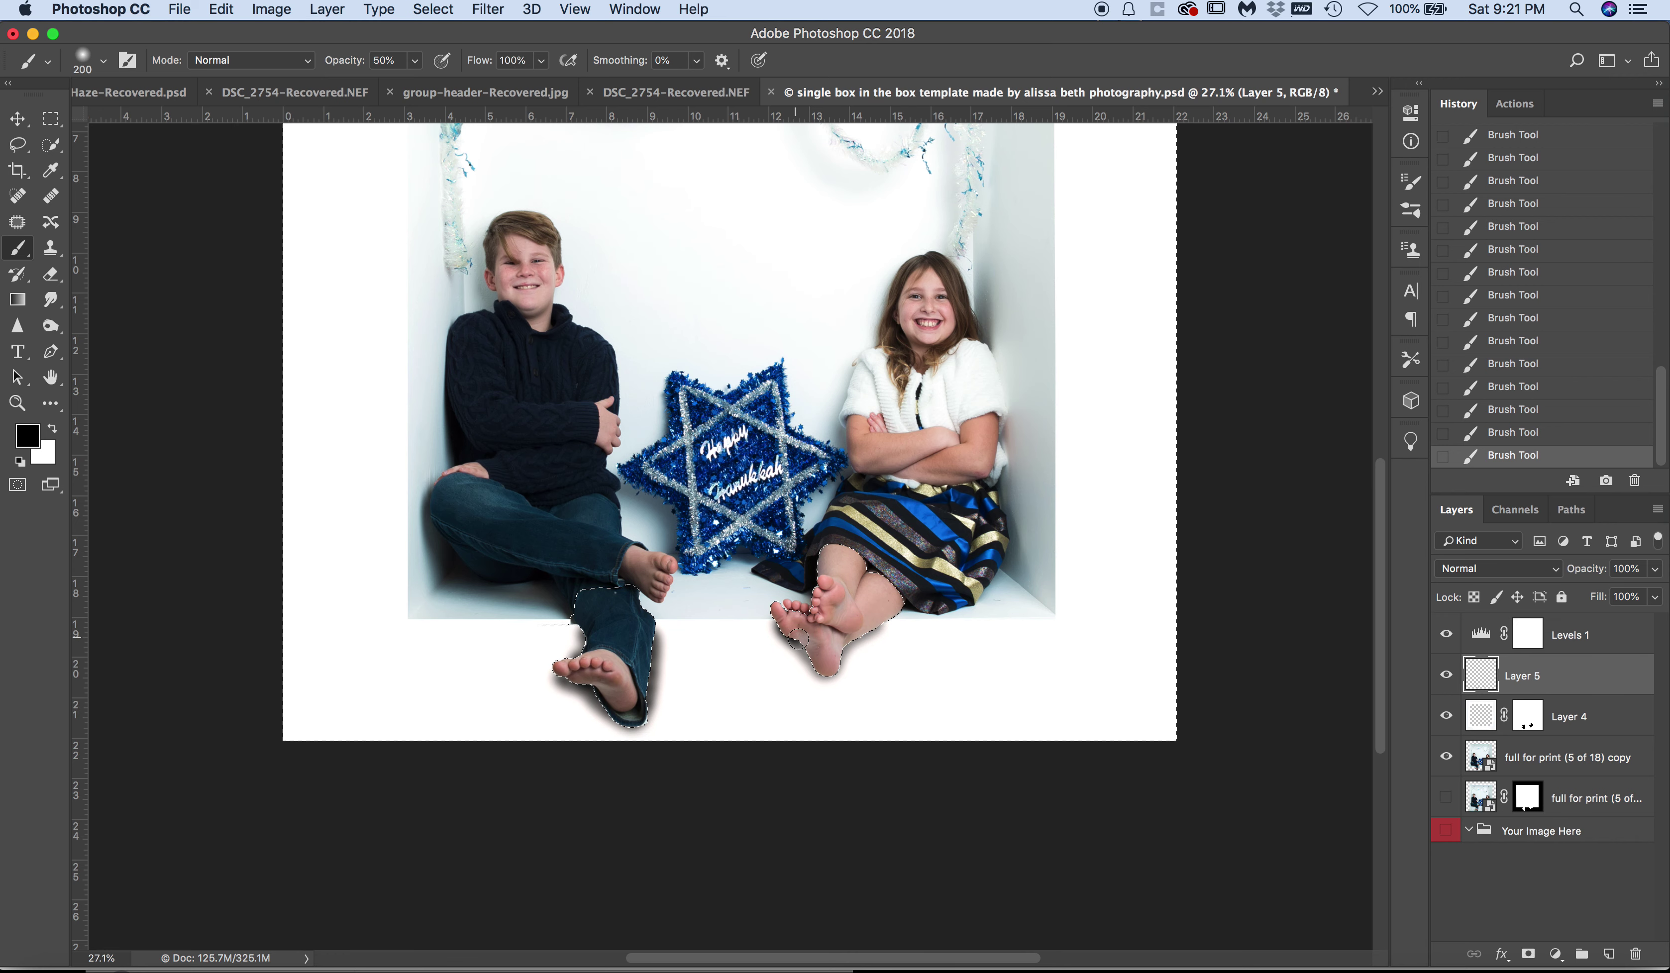
left_click_drag(798, 640, 804, 647)
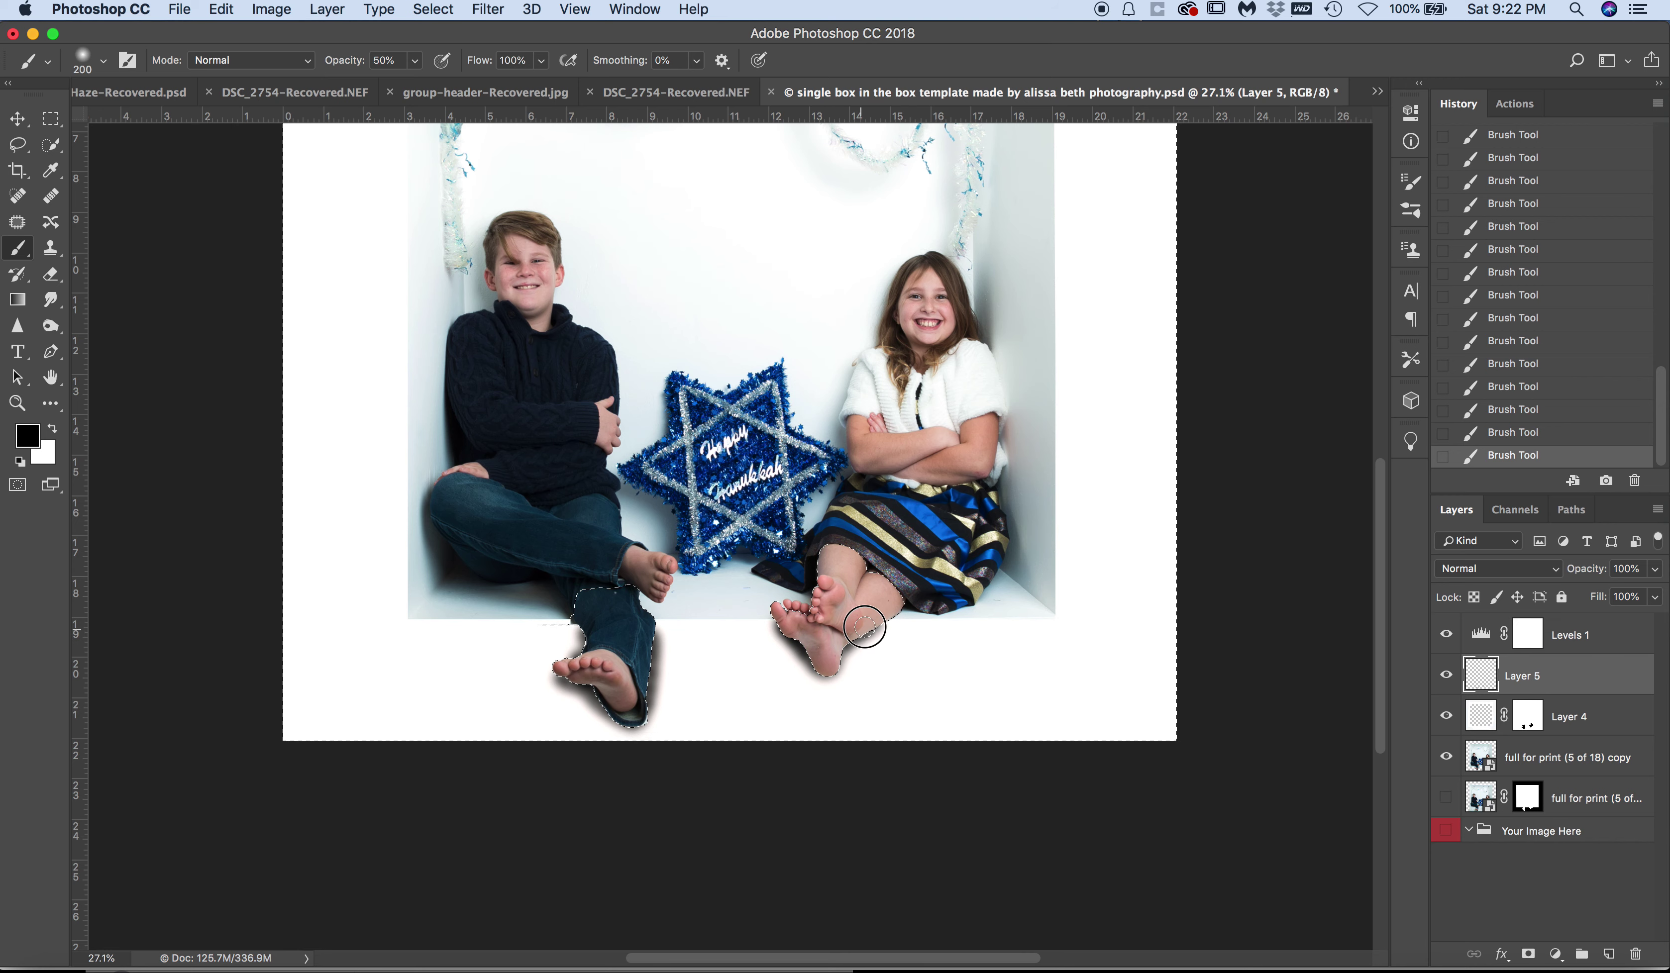
left_click_drag(864, 627, 845, 646)
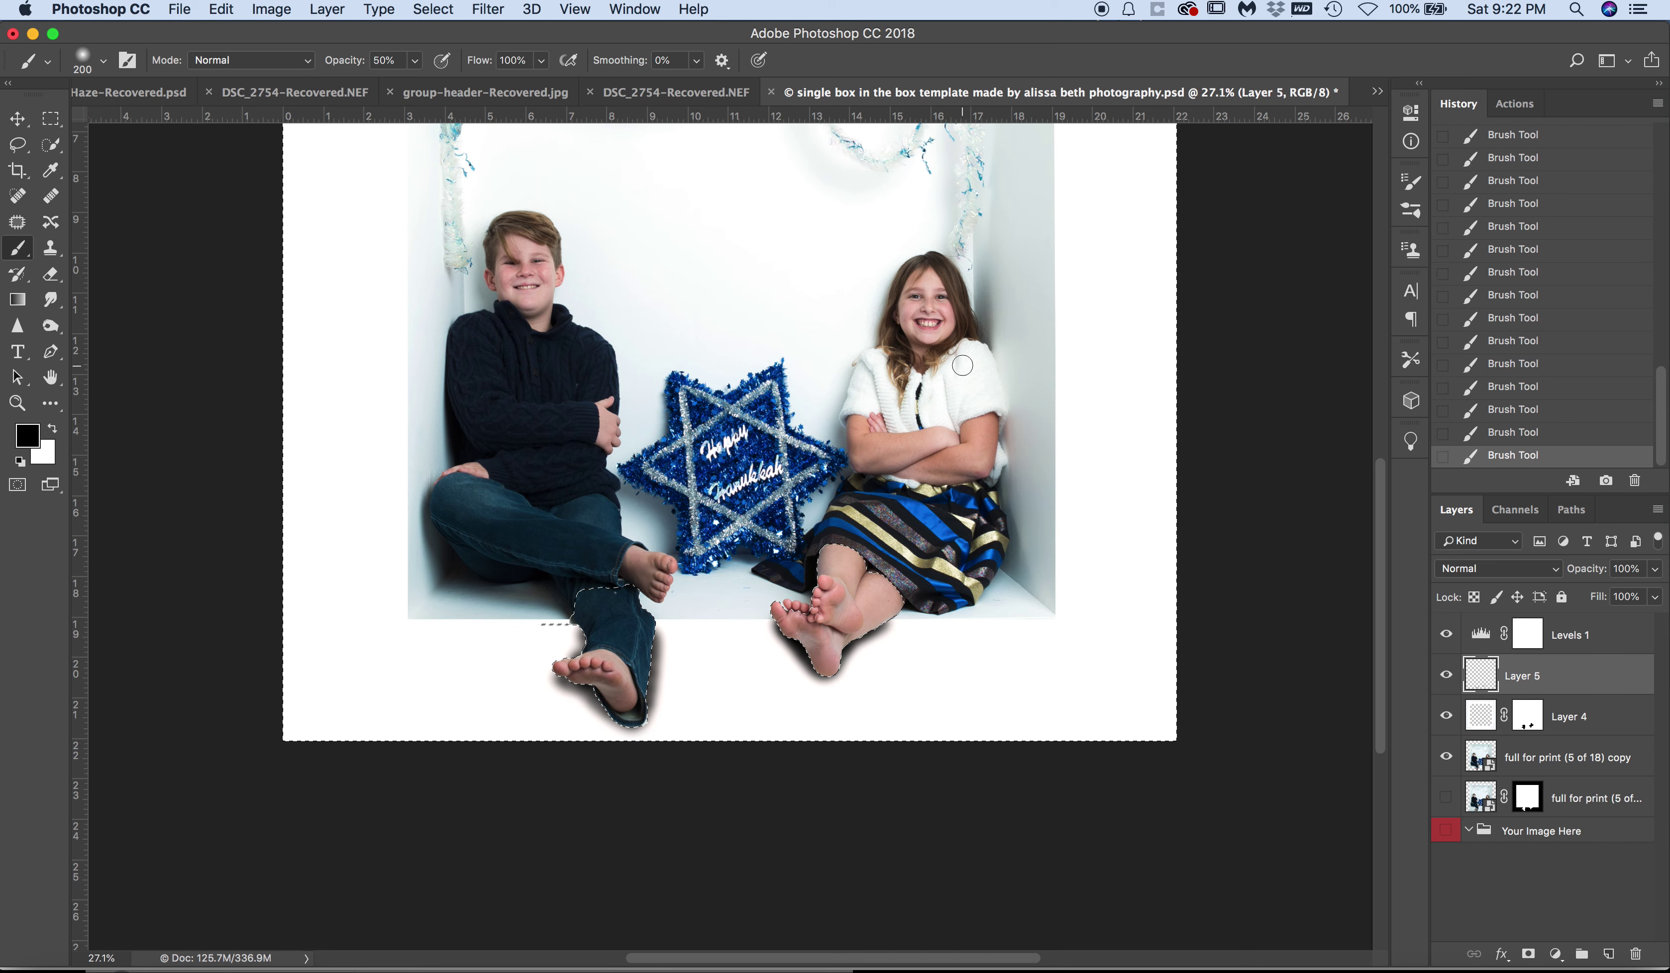
Step: Apply a Gaussian Blur with a 45.8-pixel radius to the shadows on Layer 5
left_click(488, 9)
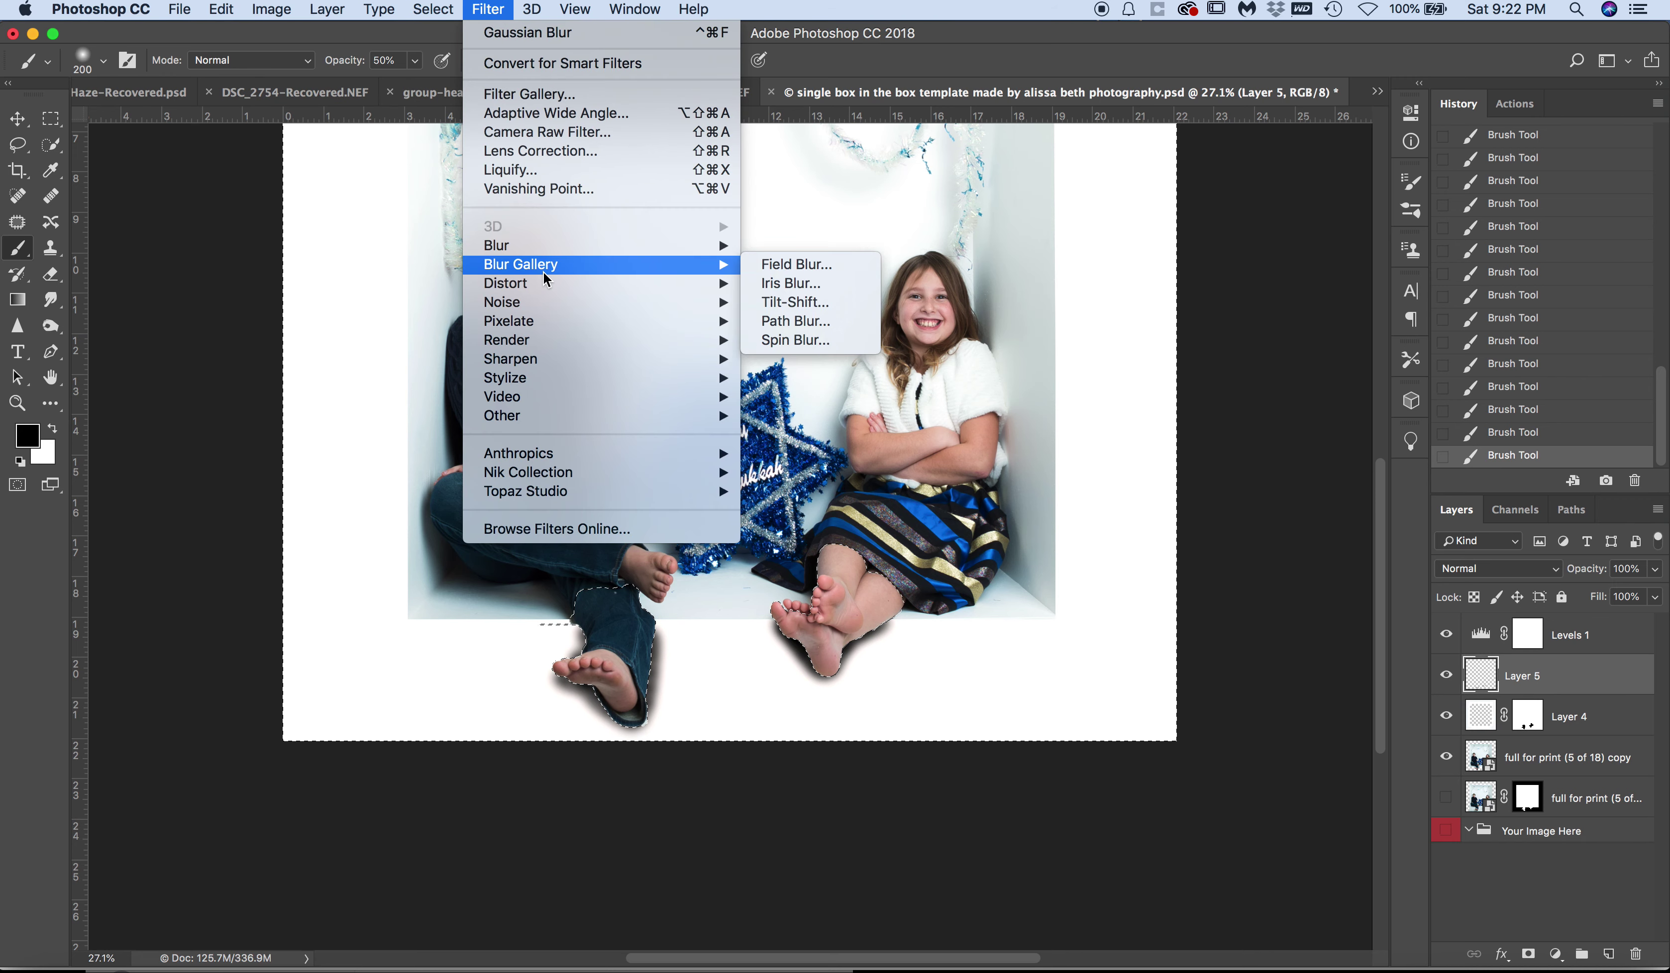
mouse_move(544, 241)
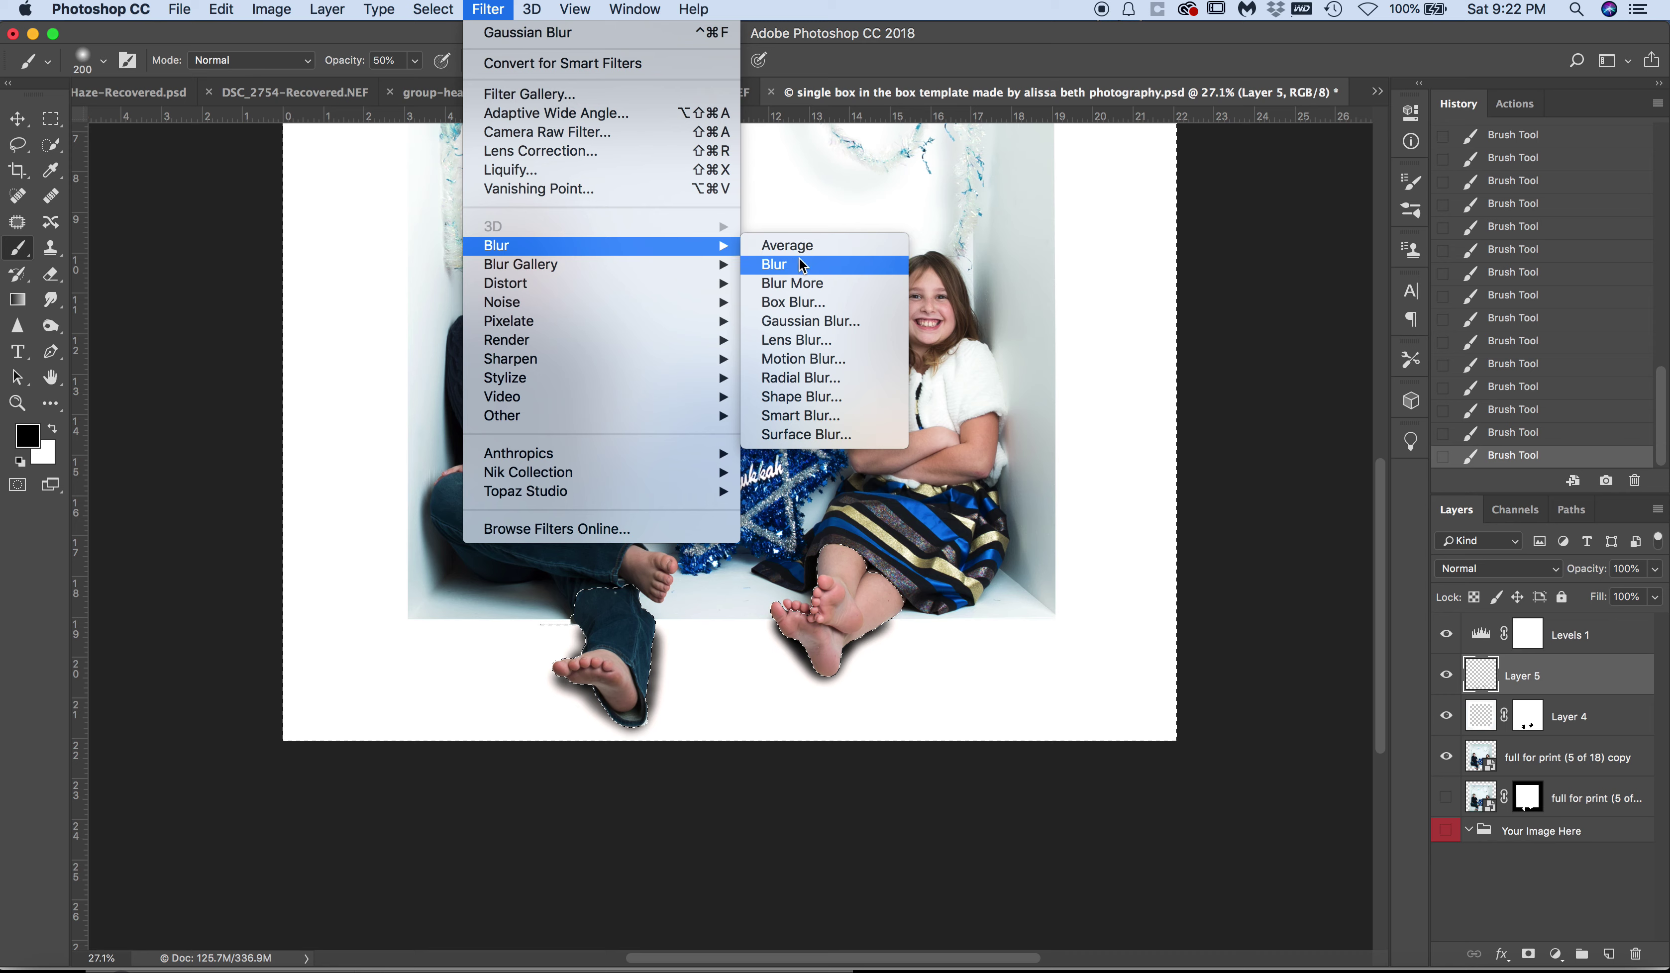
left_click(819, 319)
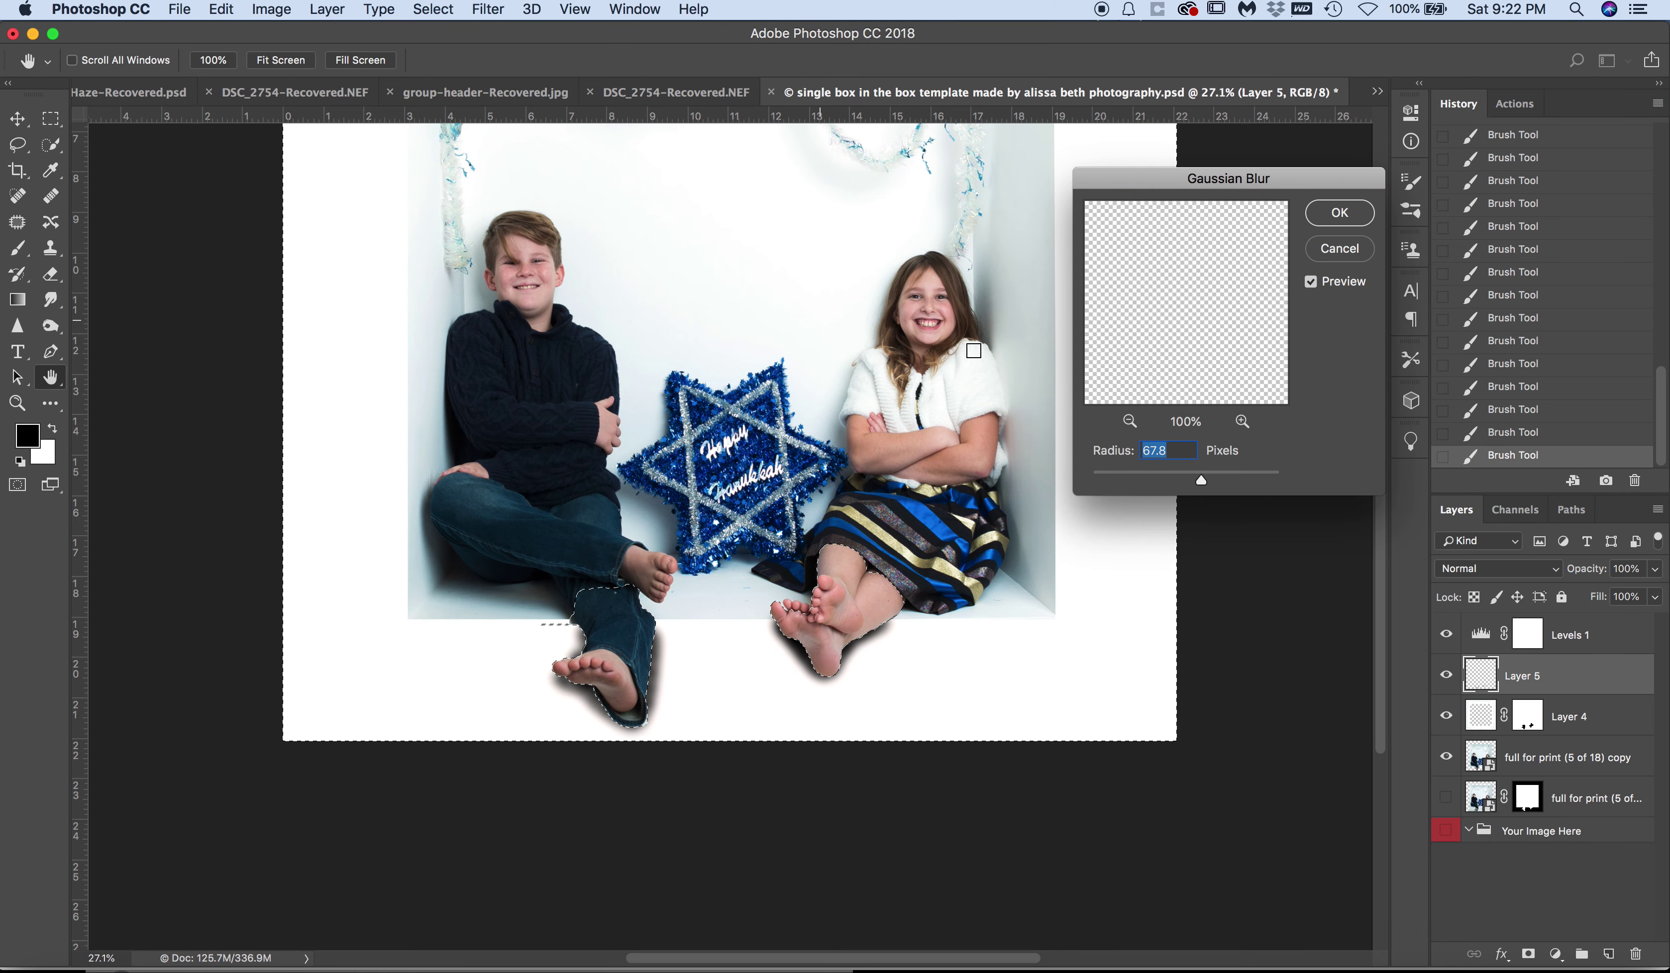
left_click_drag(1202, 481, 1102, 479)
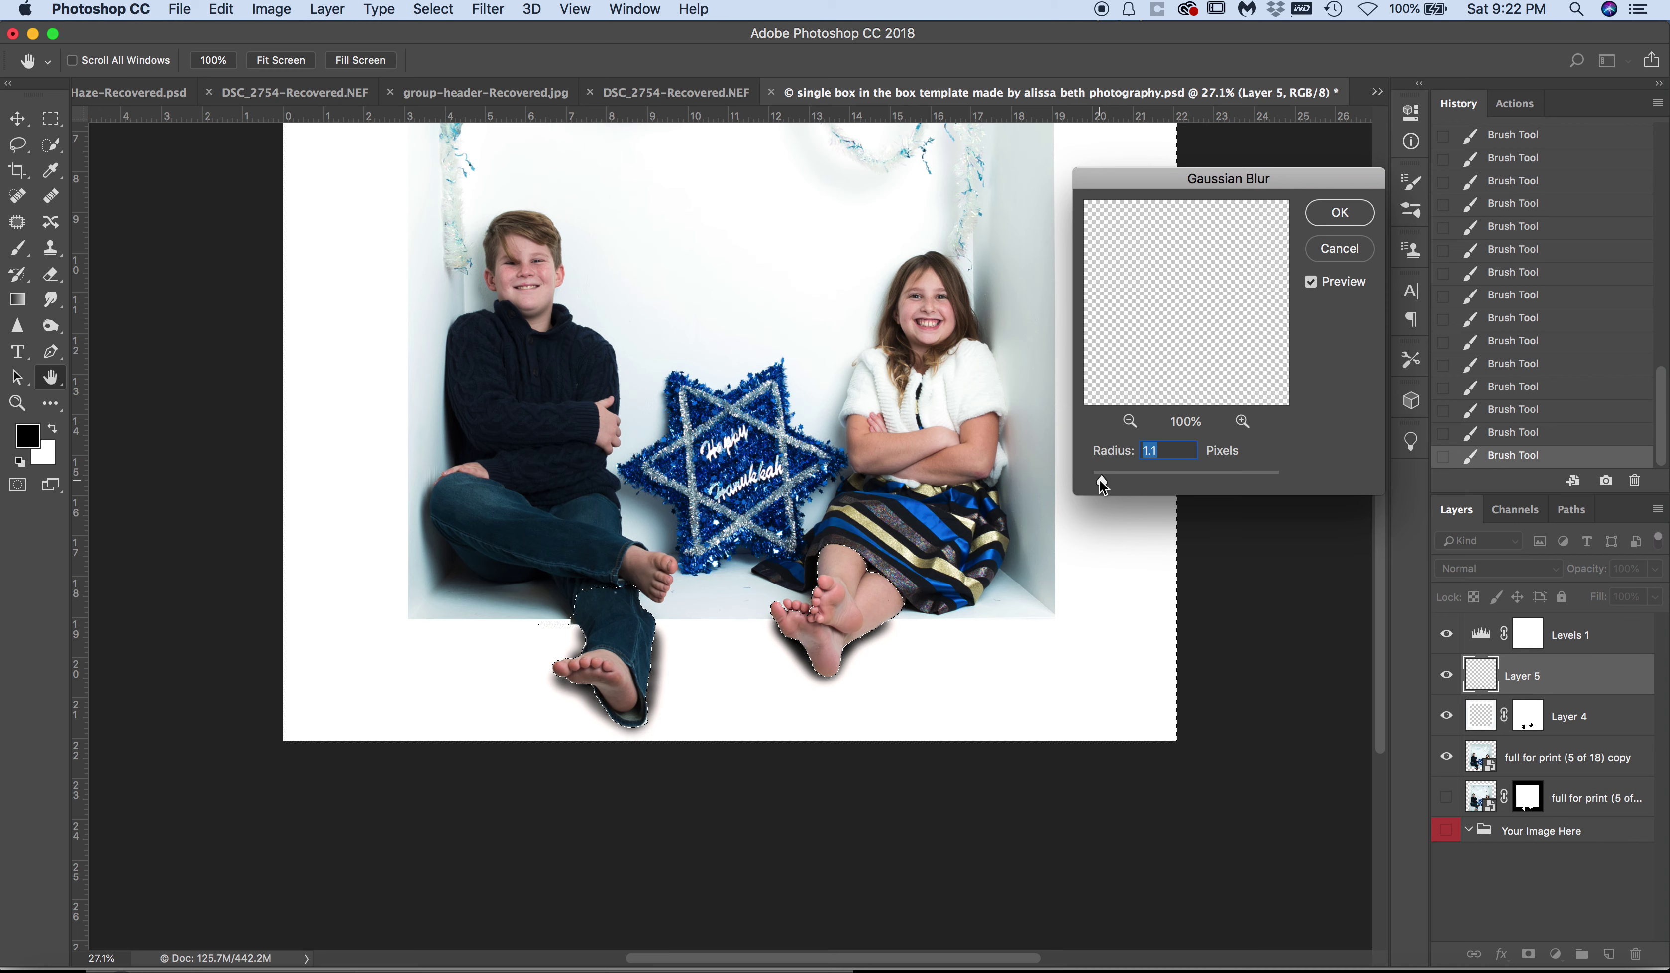
left_click_drag(1102, 479, 1187, 490)
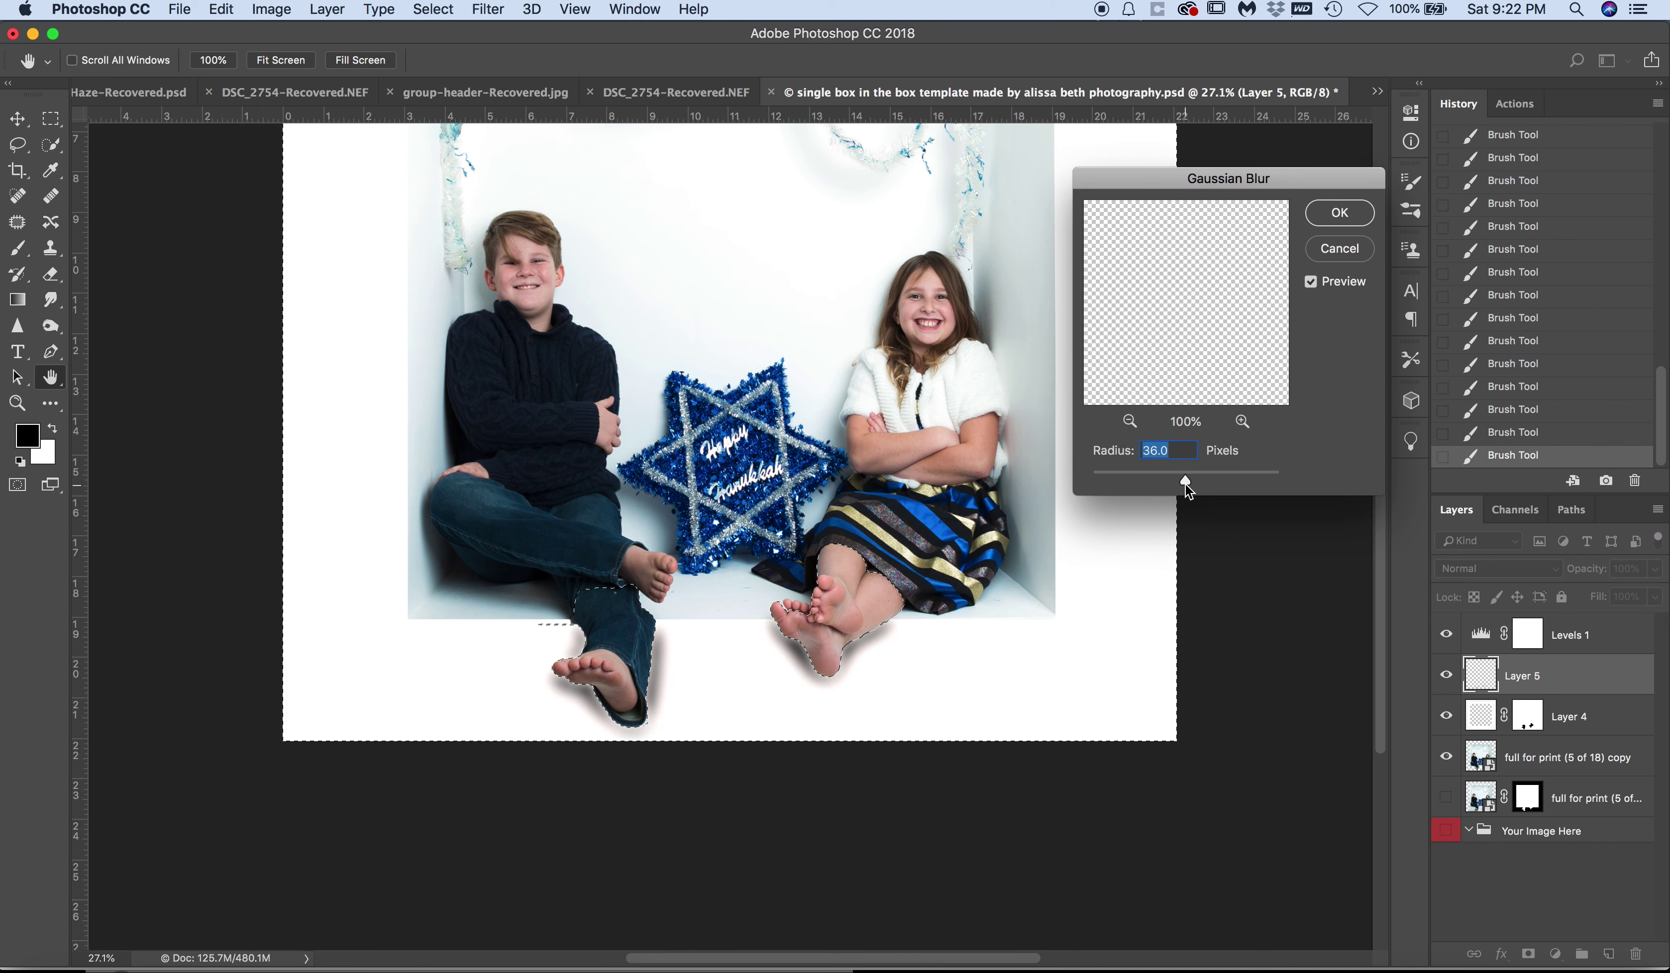
left_click_drag(1185, 483, 1182, 481)
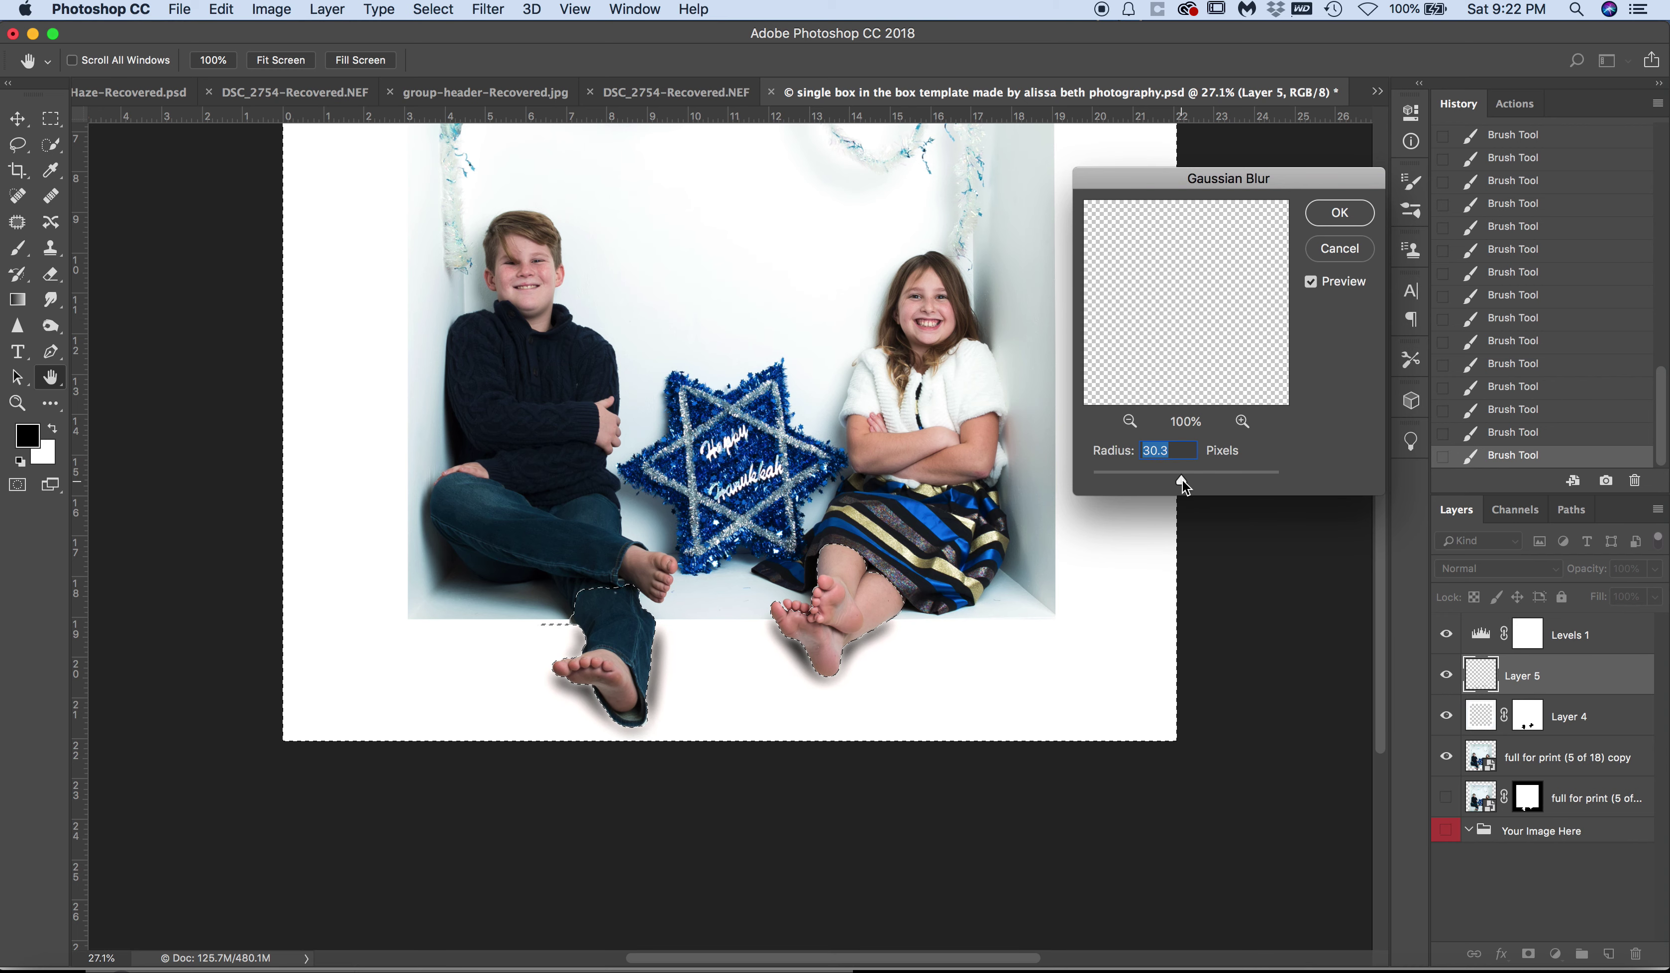
left_click_drag(1181, 481, 1194, 481)
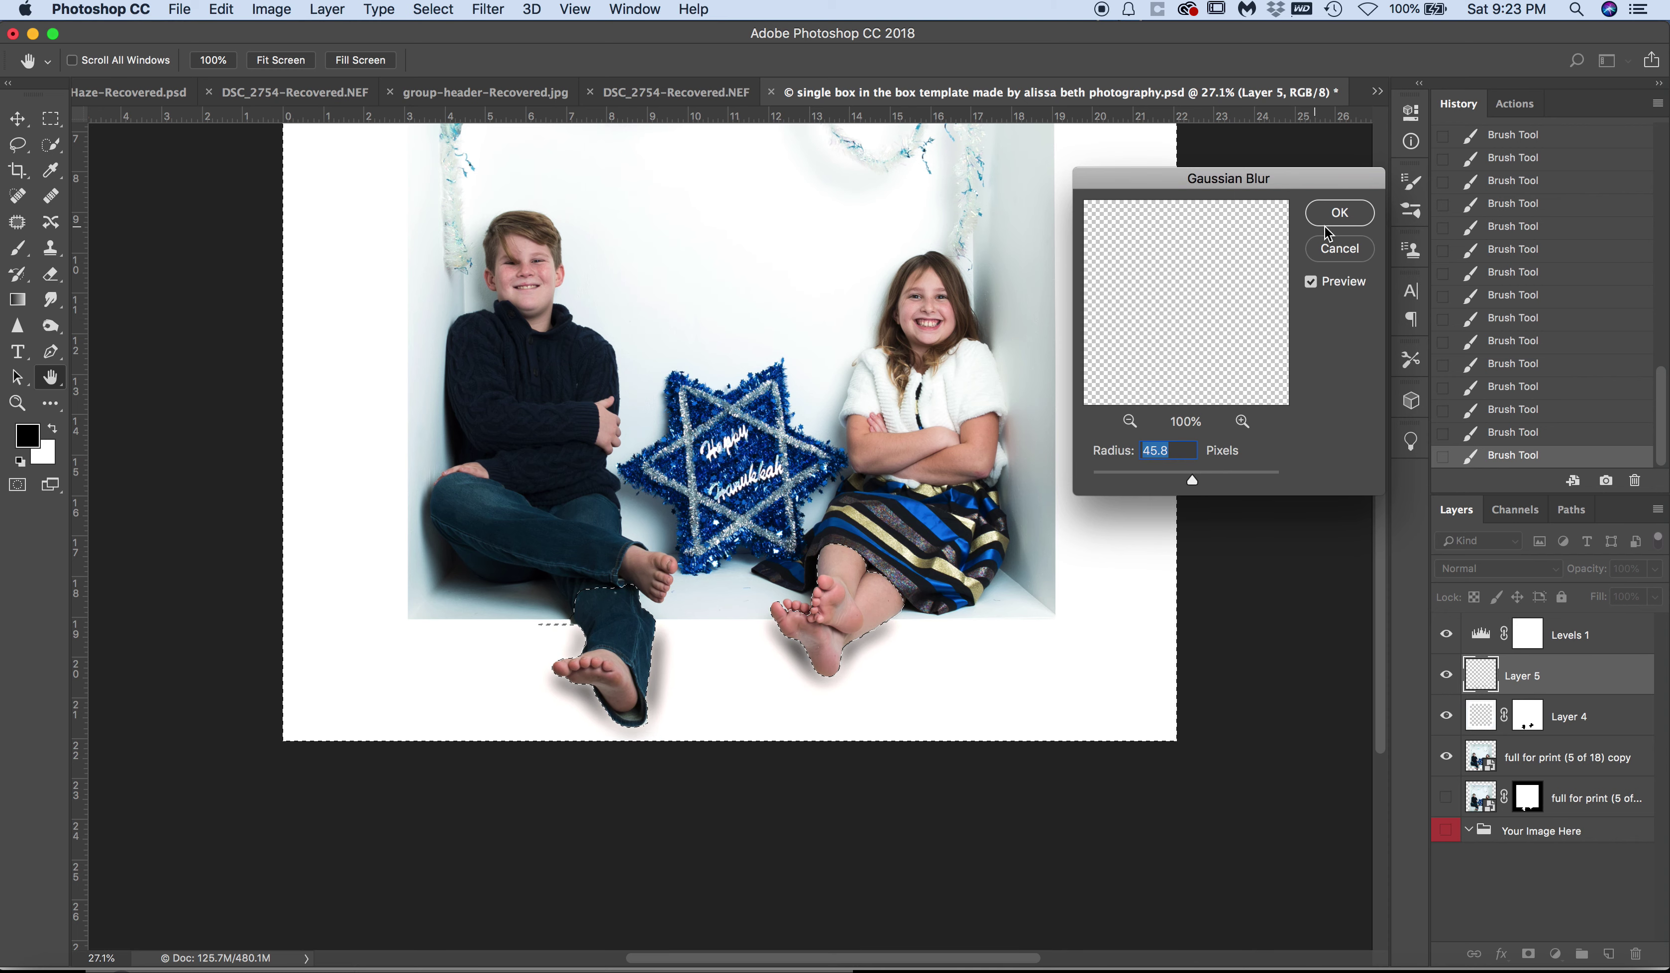
left_click(1337, 213)
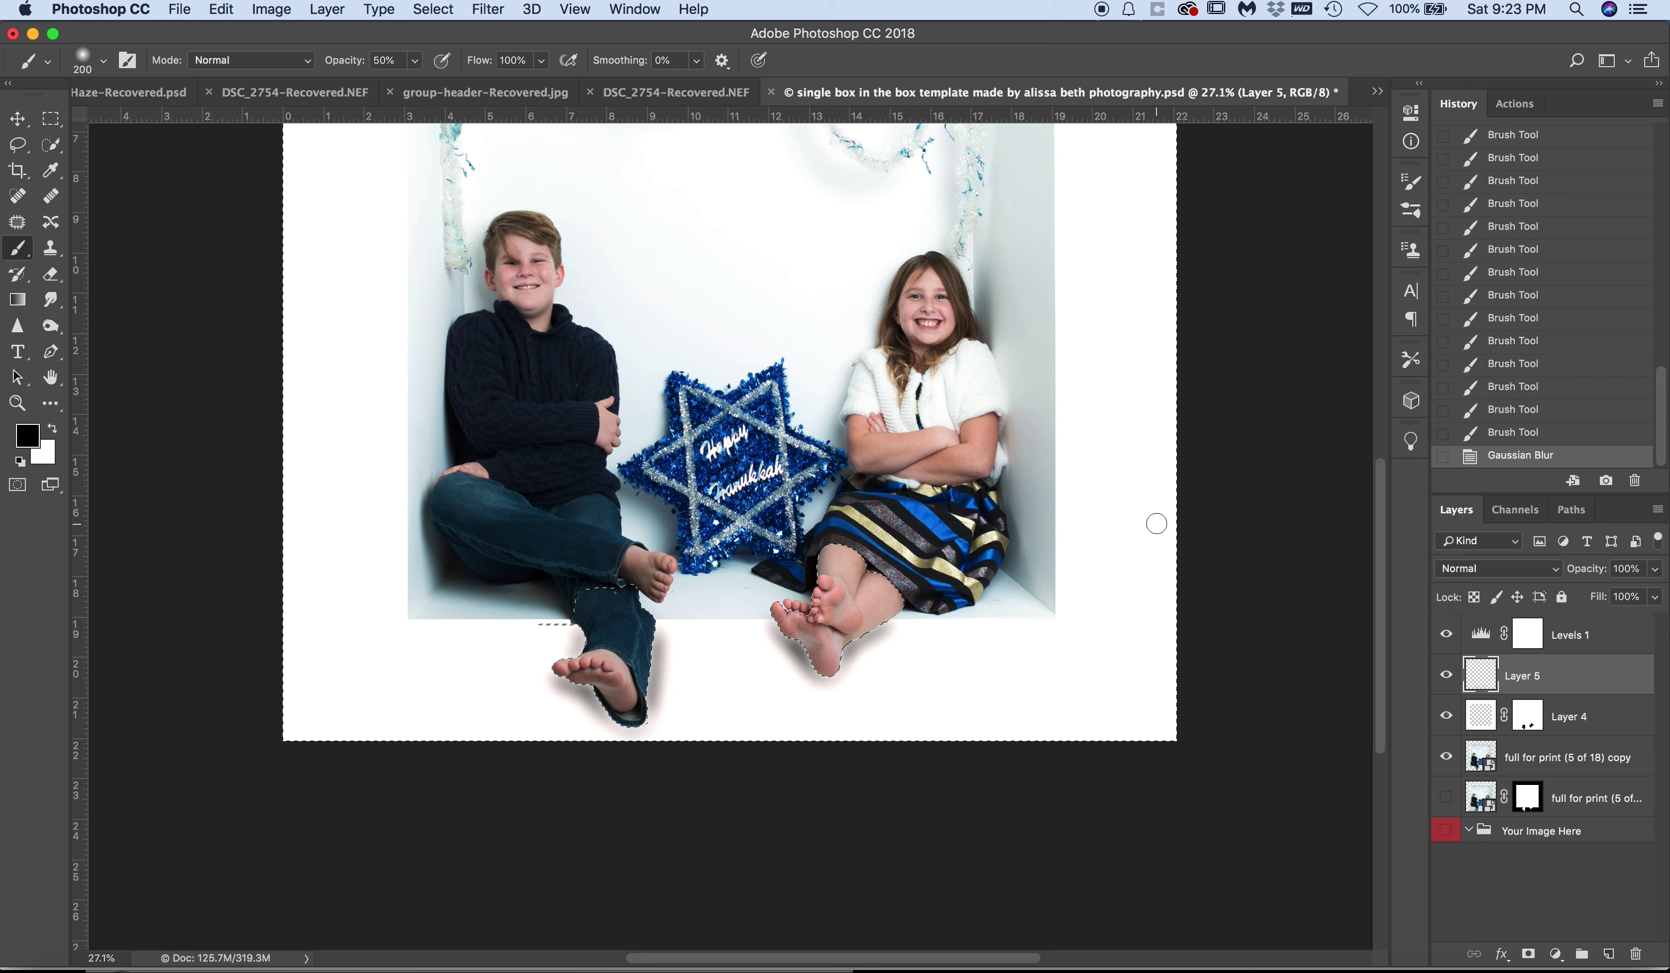
Step: Set Layer 5 to 62% opacity, clear the selection, and add an unrestricted layer mask
left_click(1596, 574)
left_click_drag(1597, 574, 1558, 579)
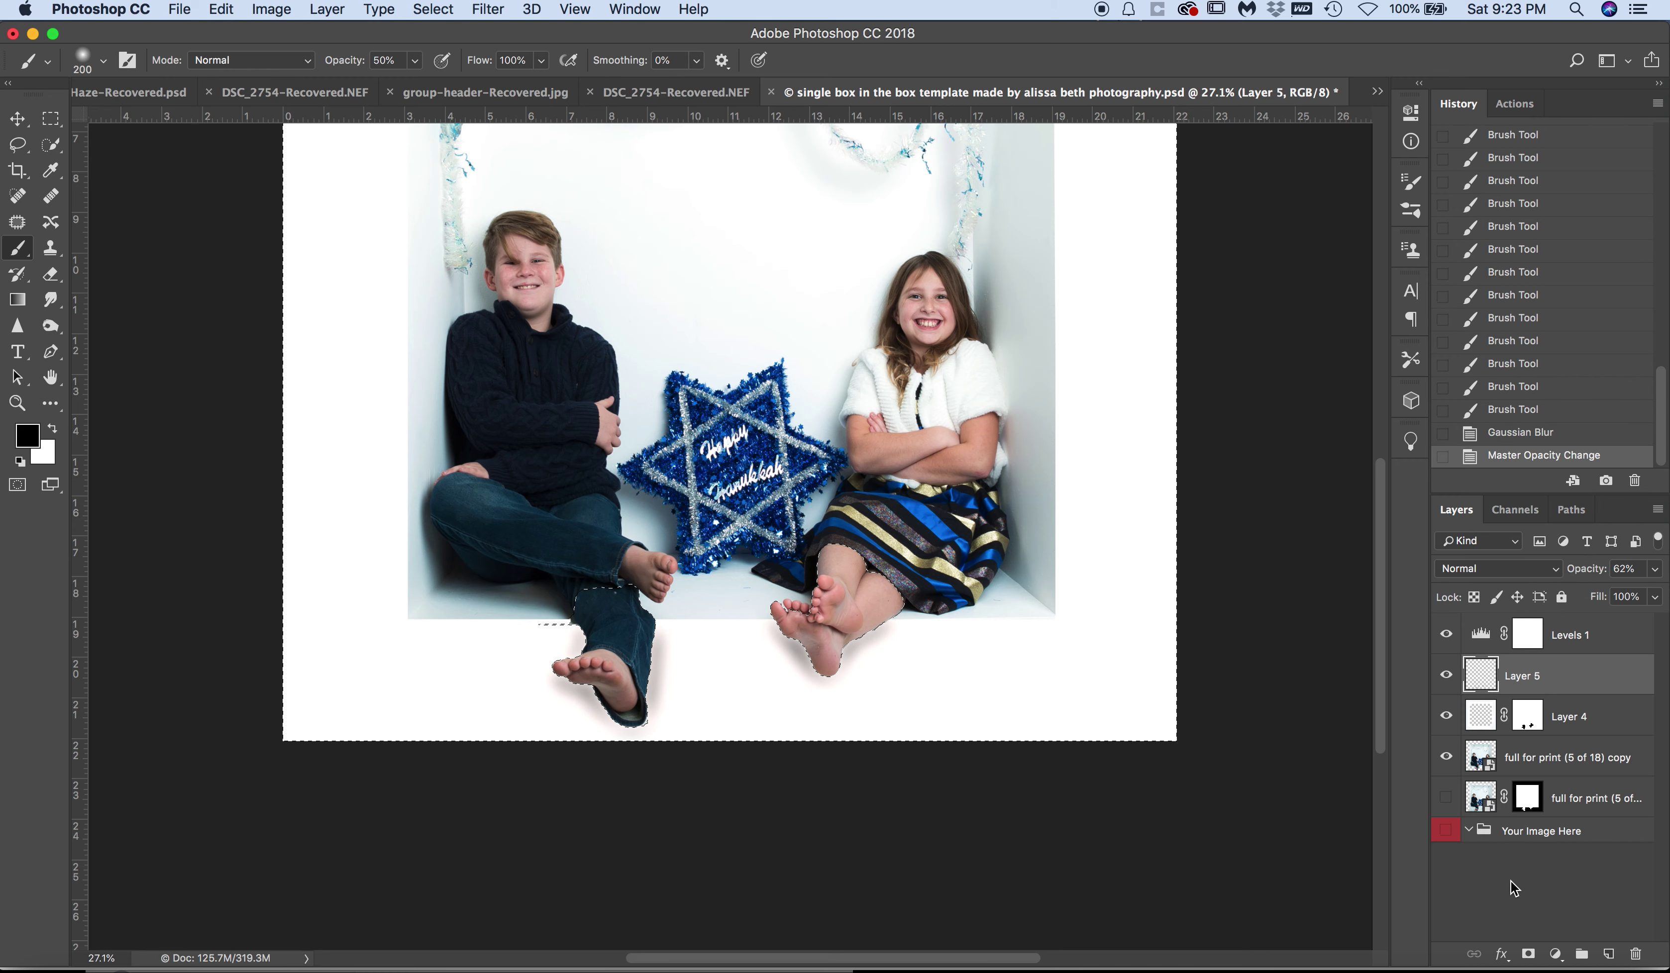
left_click(1529, 954)
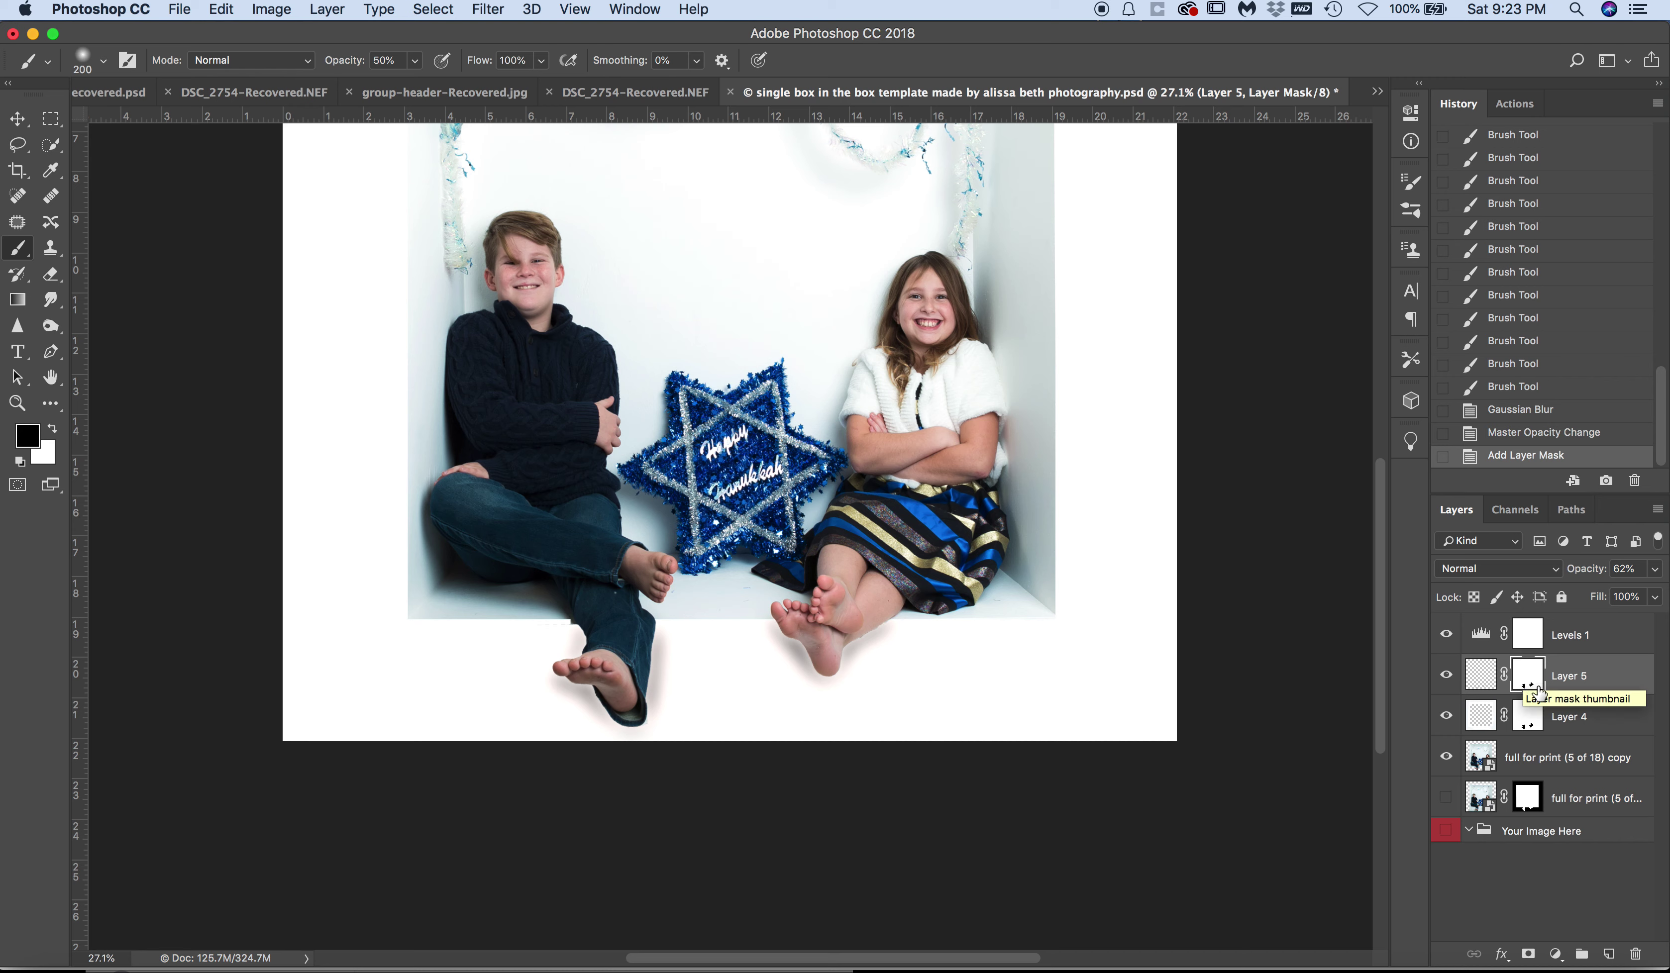
left_click(1508, 434)
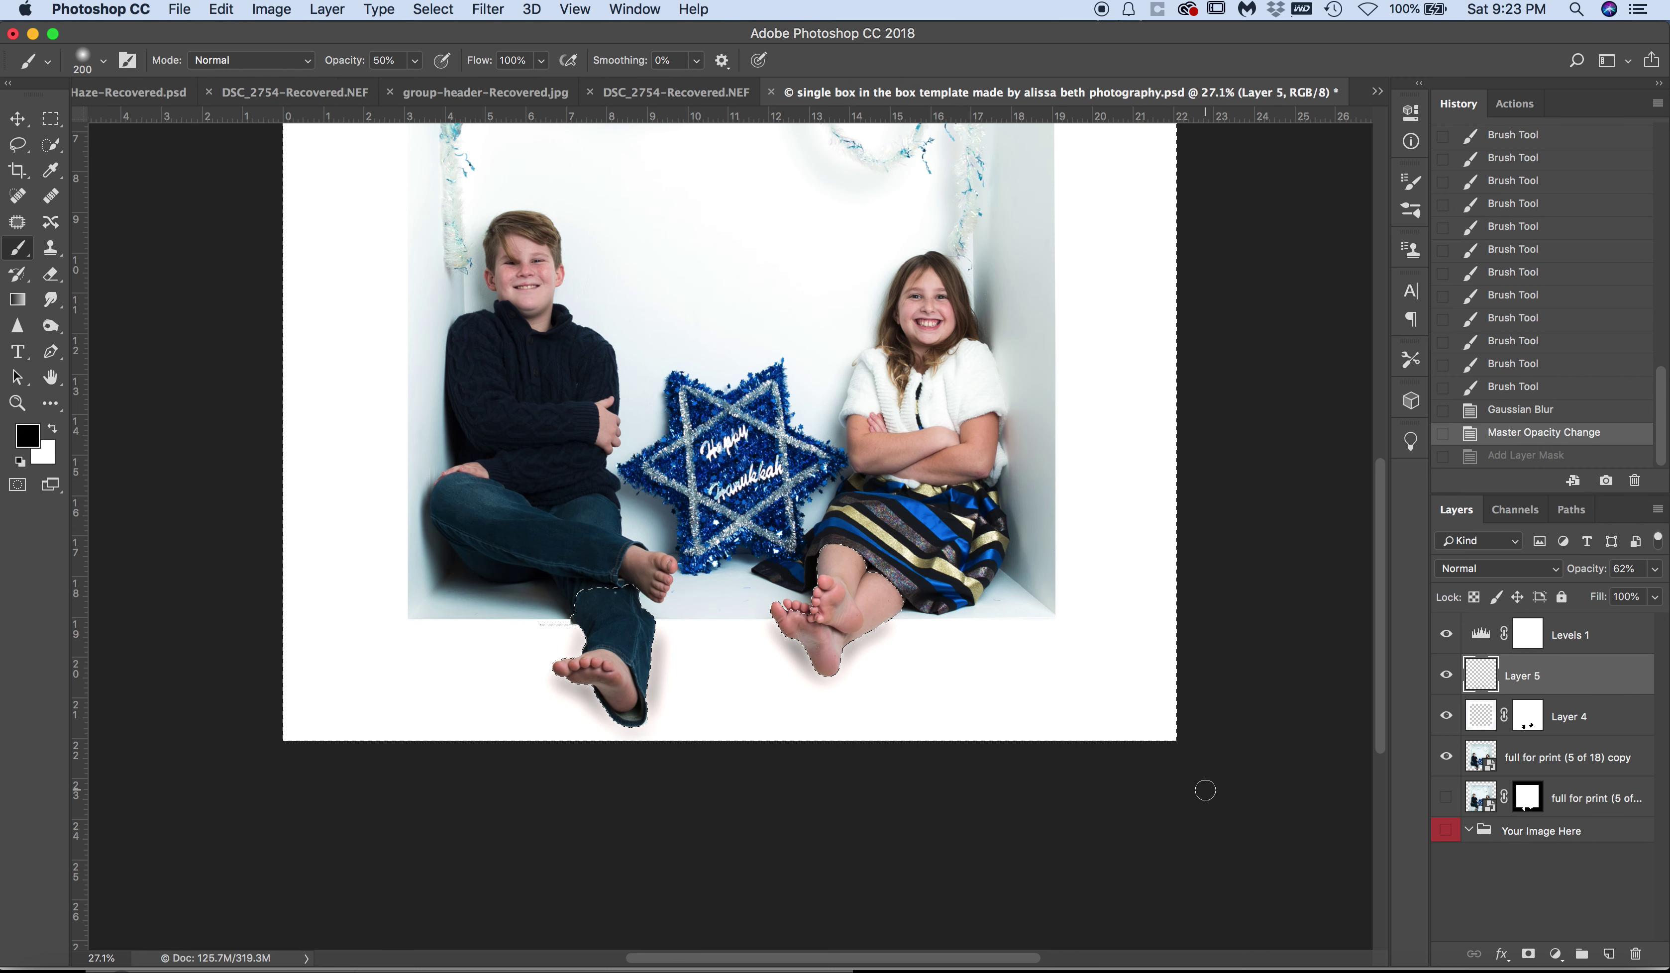
key("super+d")
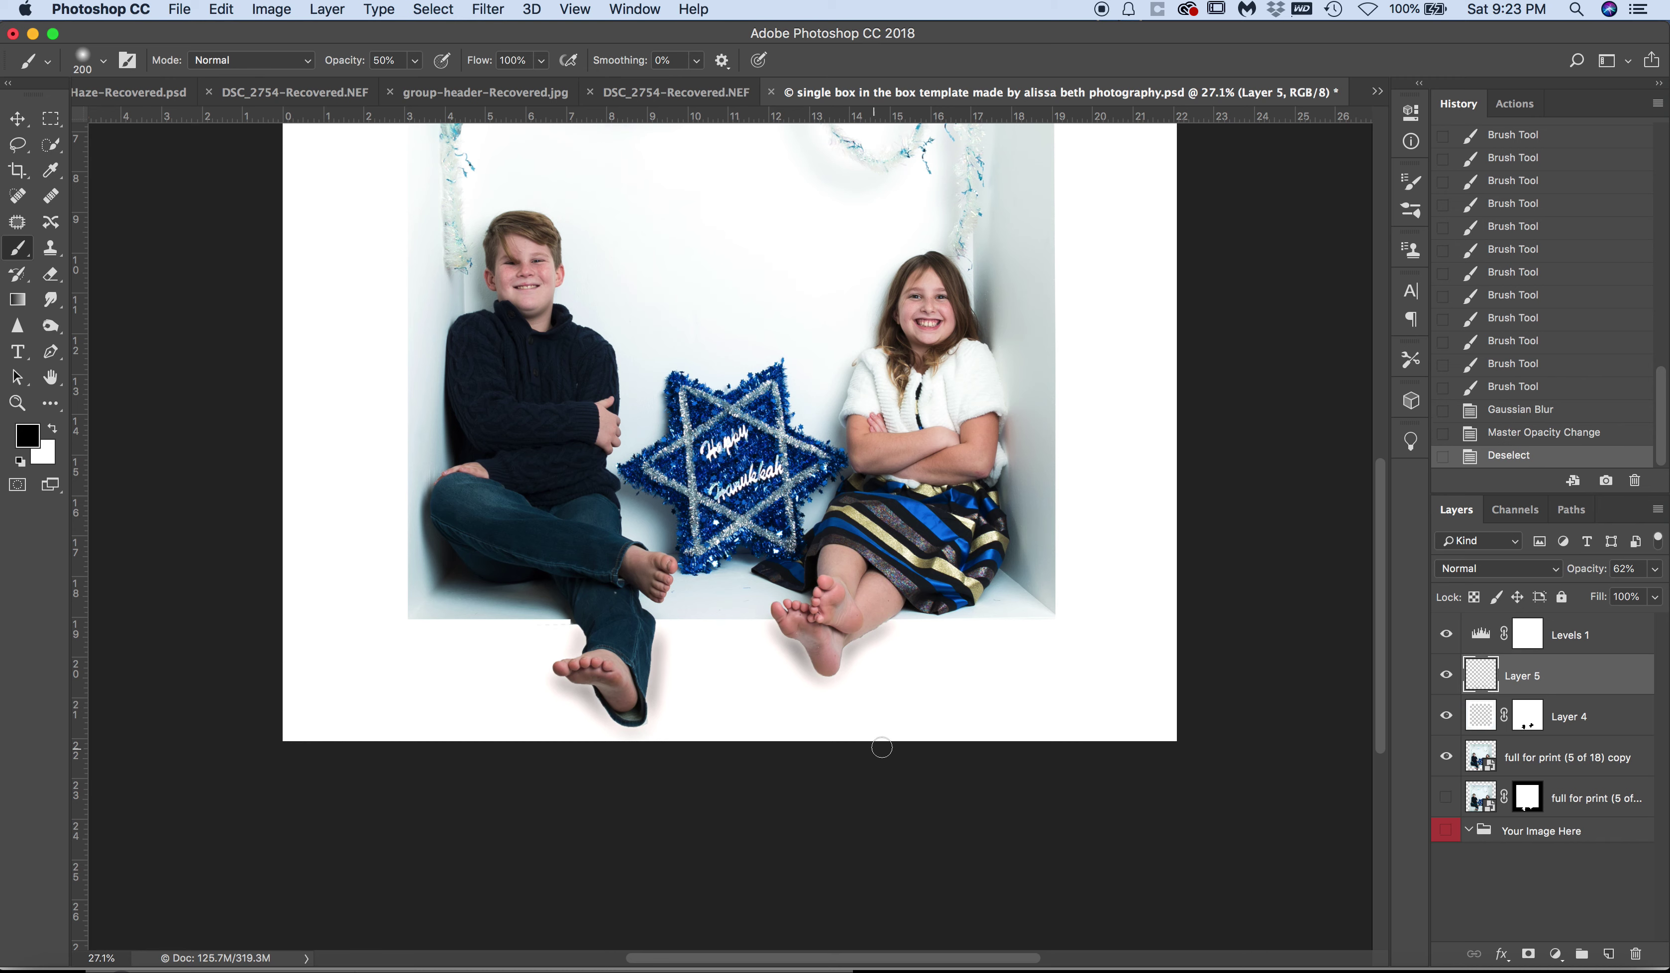
left_click(1528, 956)
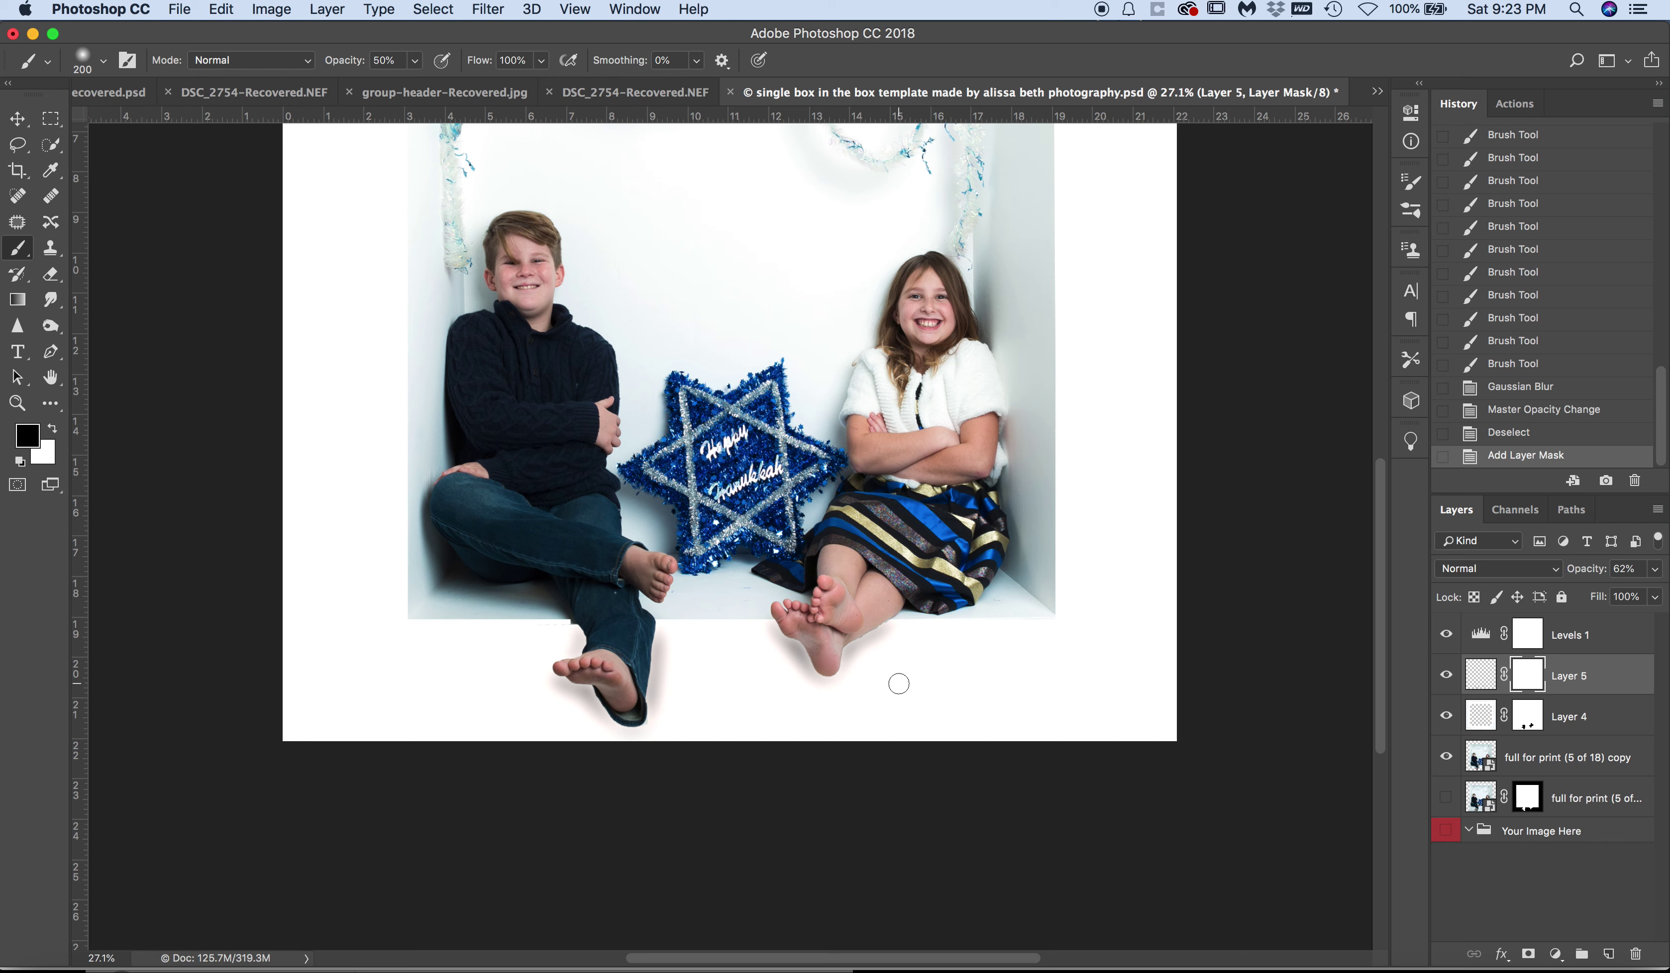
key("2")
key("2")
Step: Paint Layer 5's mask to soften shadows along the boy's jeans and below his foot
left_click_drag(660, 695, 664, 670)
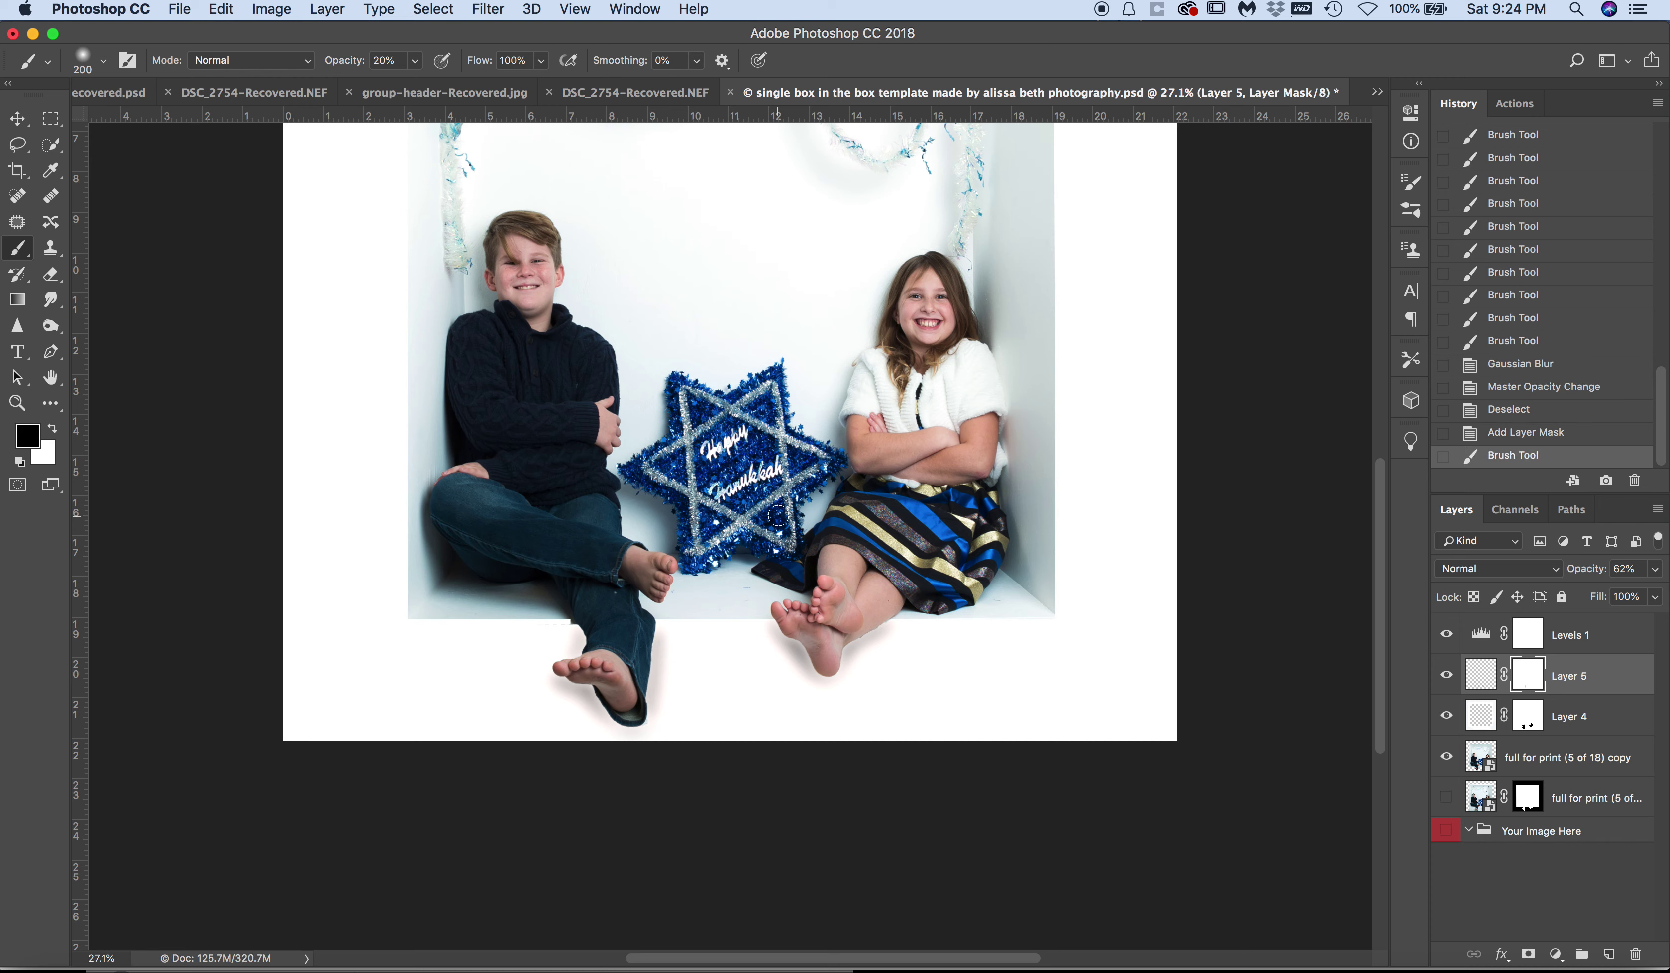
mouse_move(661, 683)
left_mouse_down()
mouse_move(671, 643)
mouse_move(664, 677)
left_mouse_up()
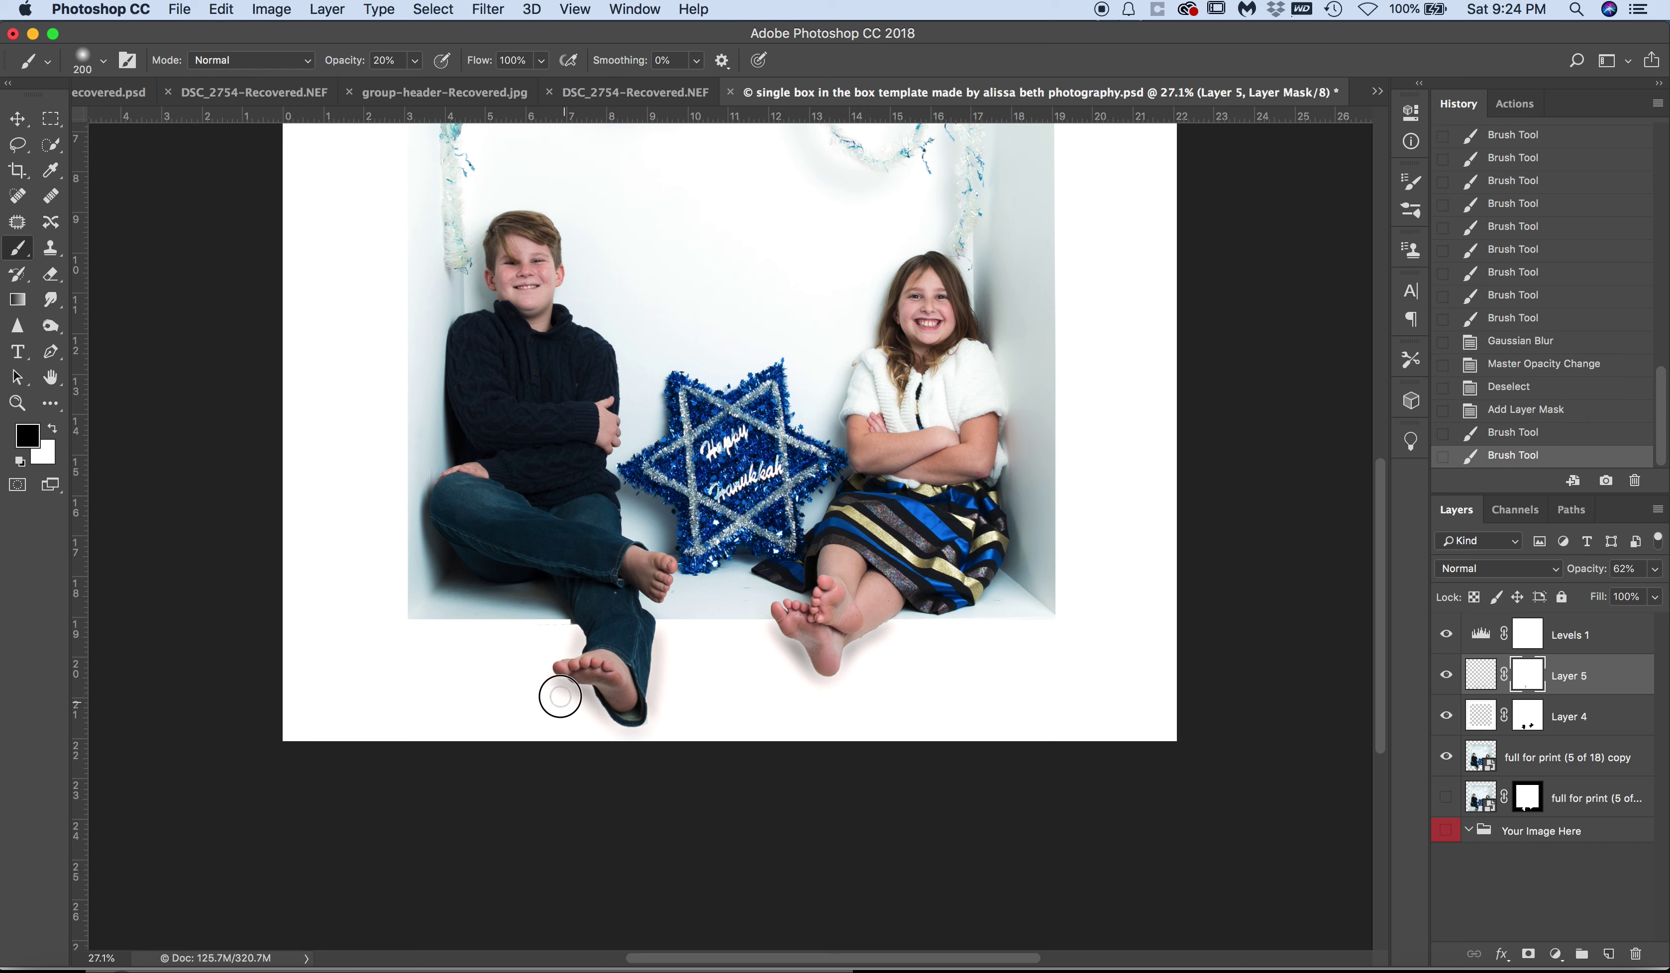
left_click_drag(595, 725, 554, 689)
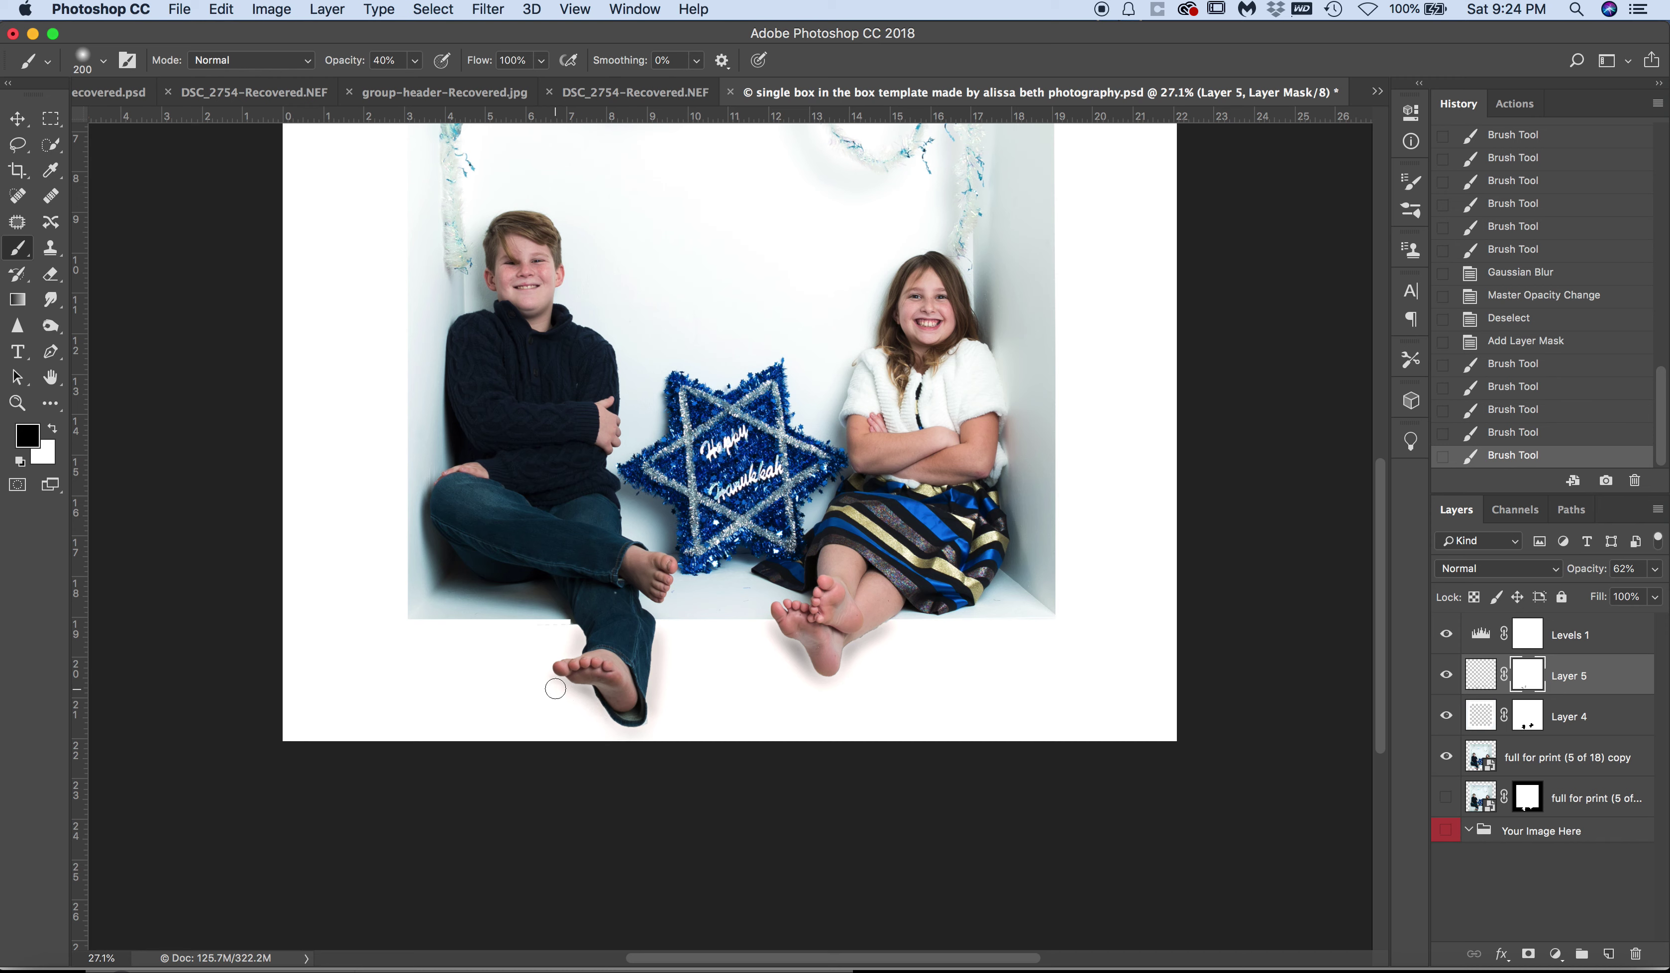
Step: Fade the shadows around the girl's heel and ankle, then reselect Layer 5's pixels
left_click(790, 668)
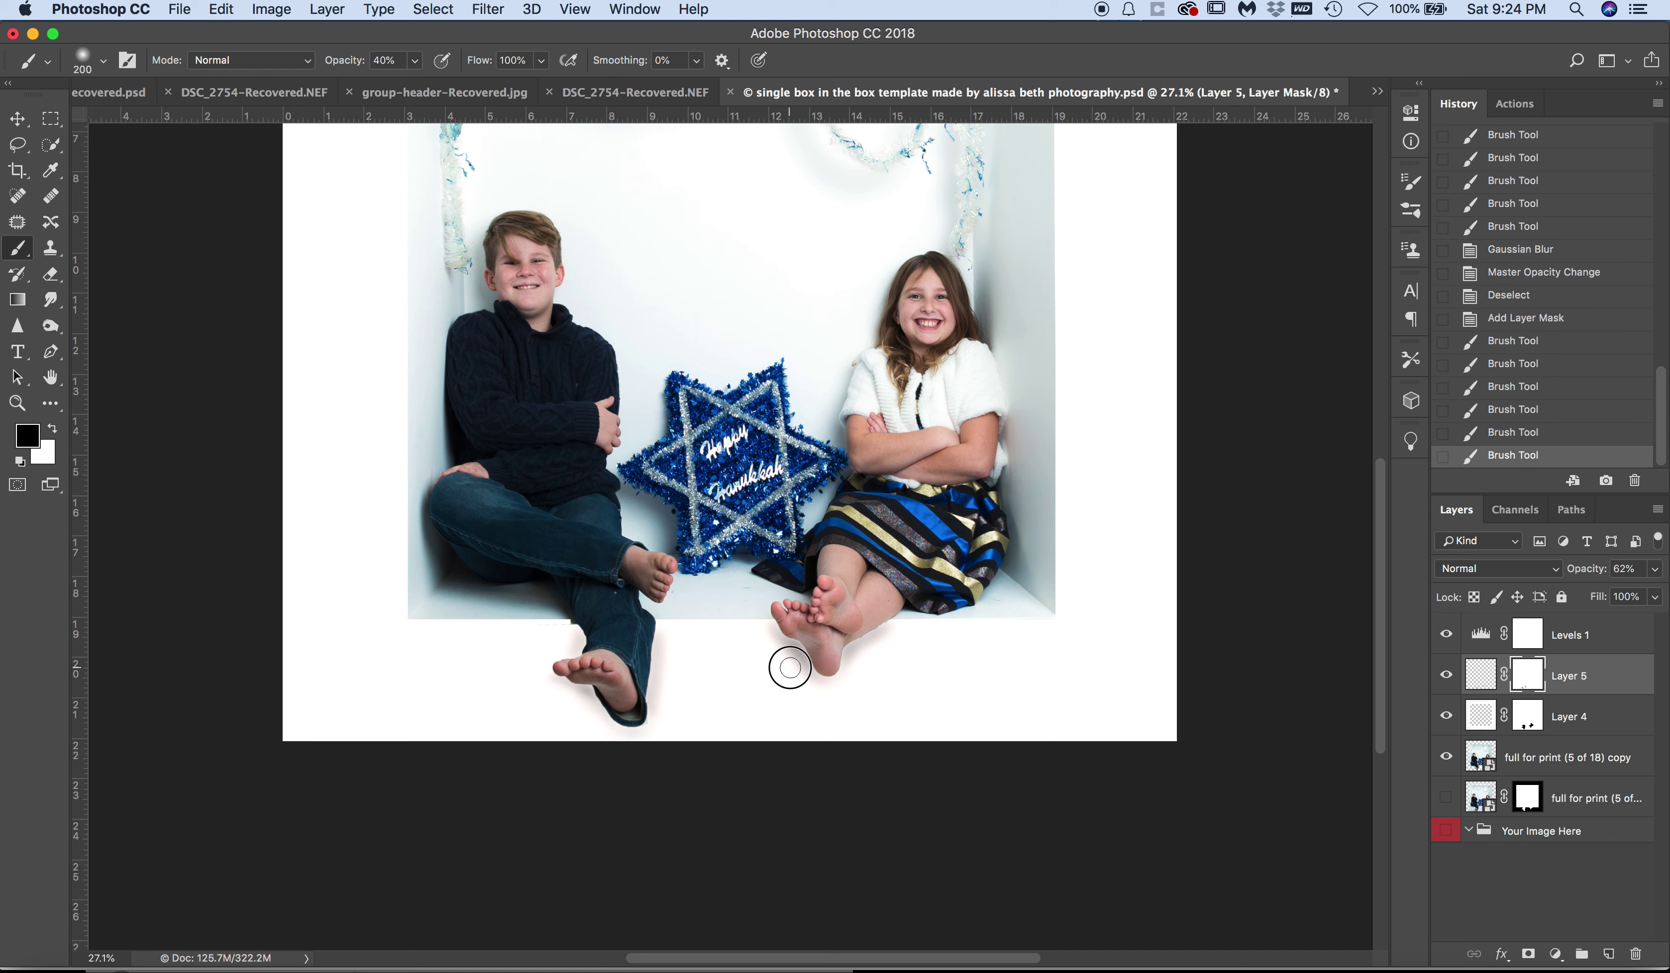
mouse_move(790, 667)
left_mouse_down()
mouse_move(771, 646)
mouse_move(788, 662)
left_mouse_up()
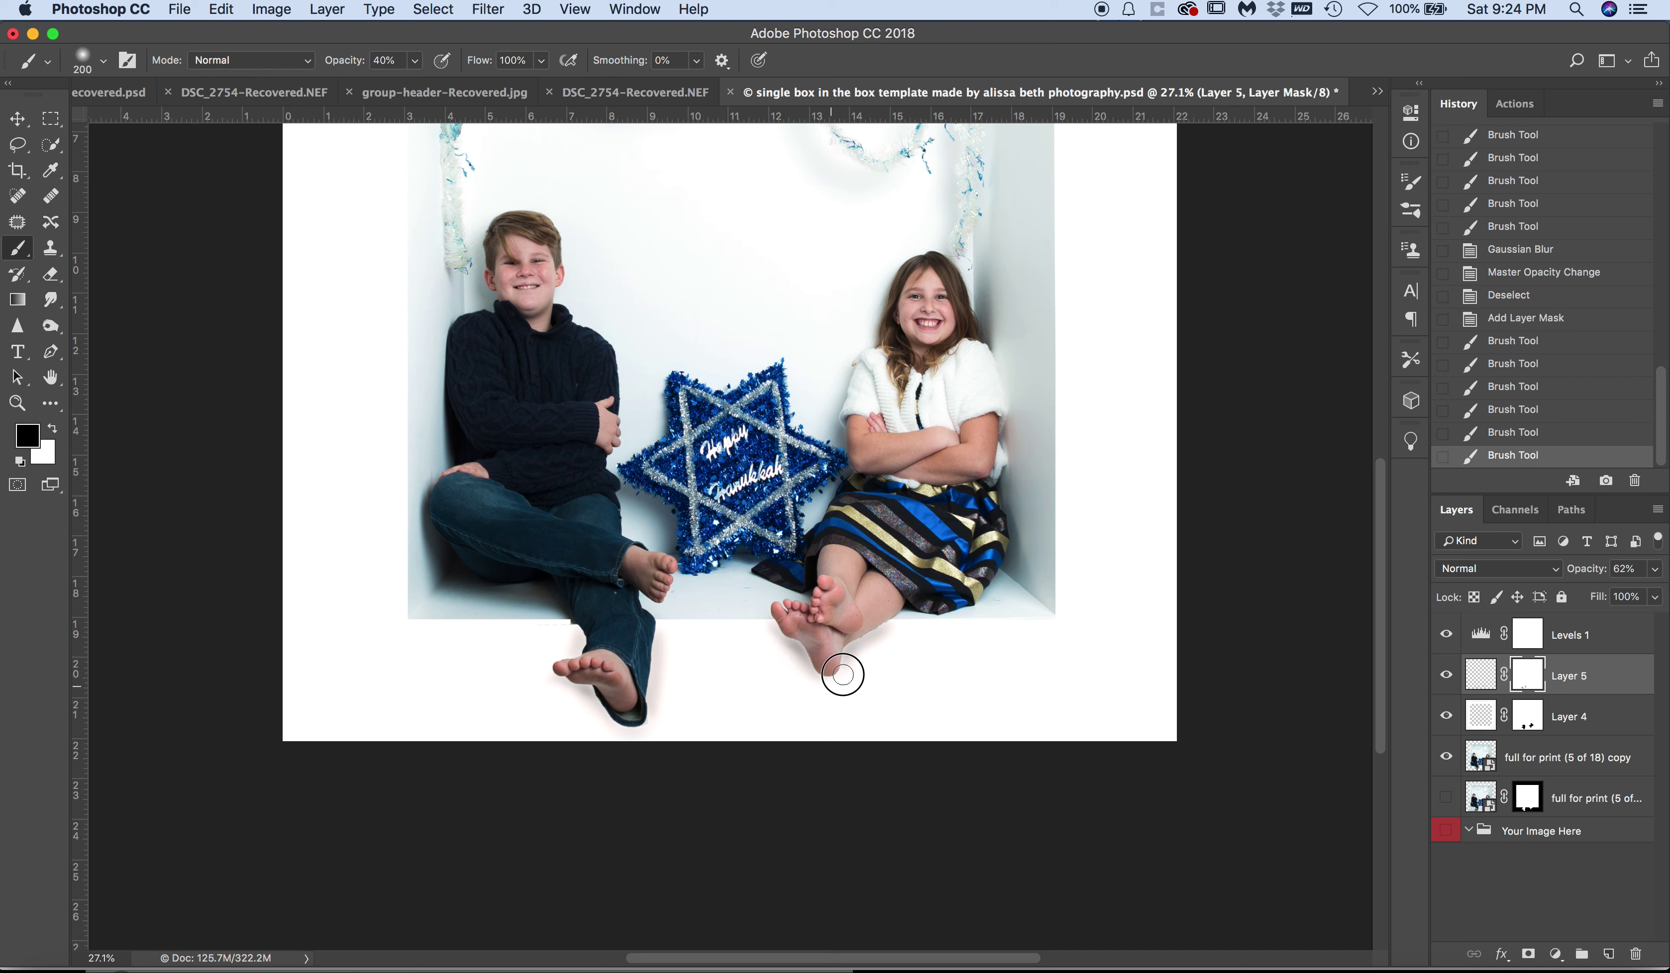
left_click(882, 636)
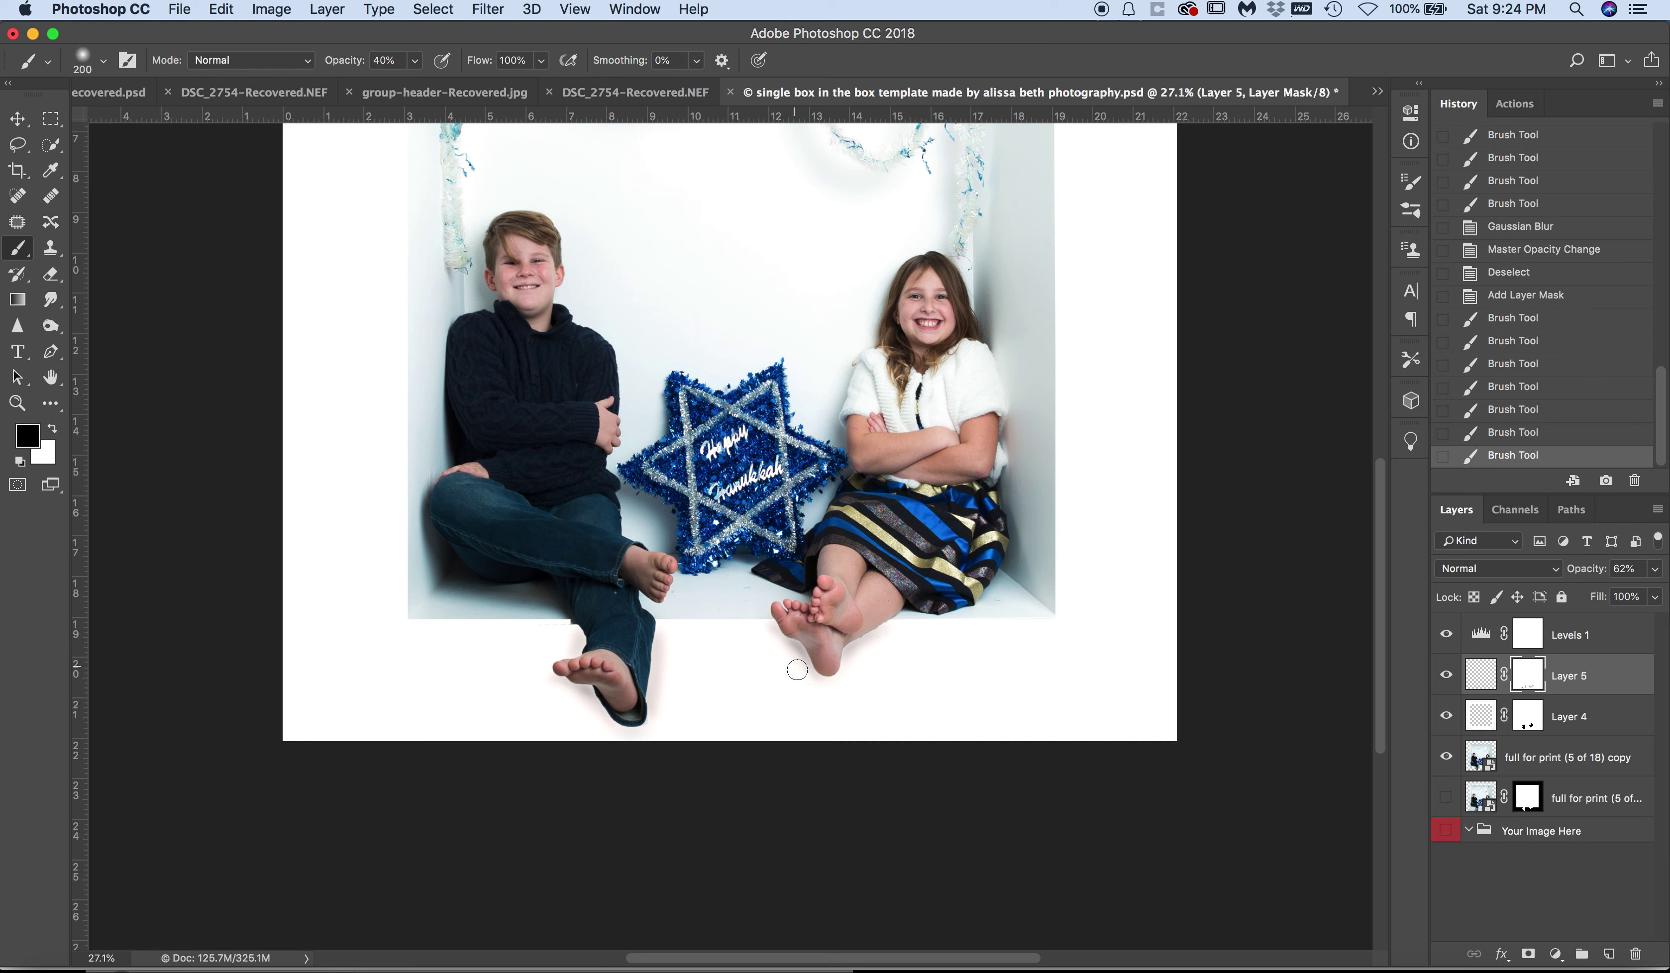
left_click(797, 670)
left_click(898, 621)
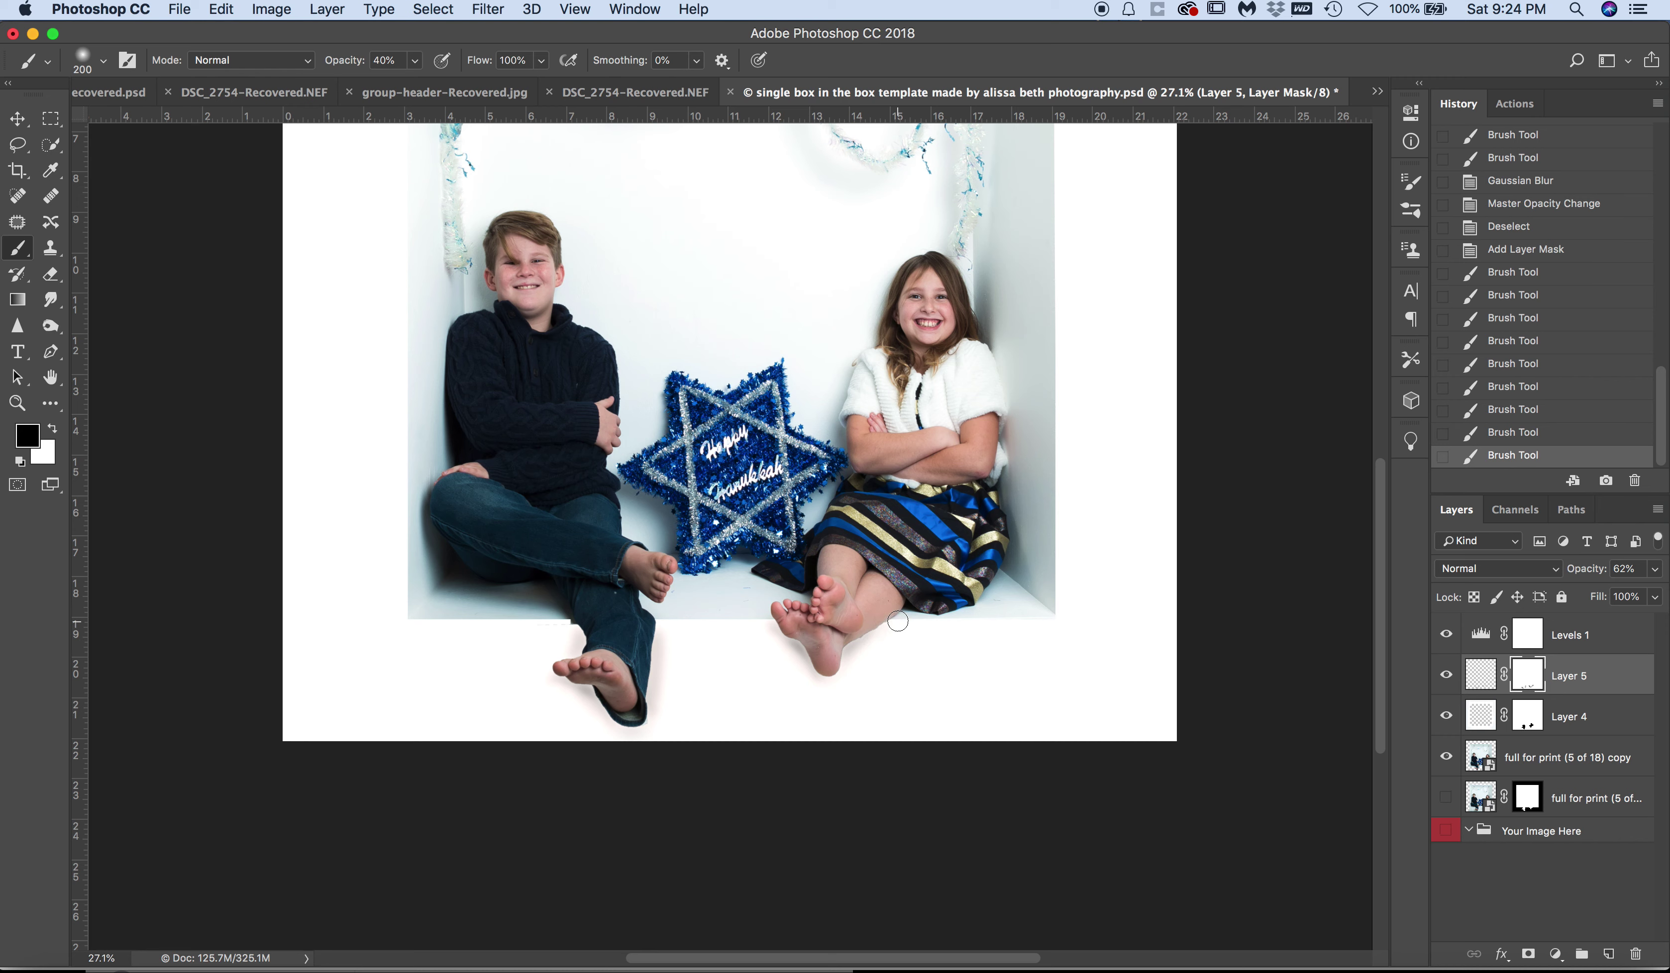
left_click(864, 654)
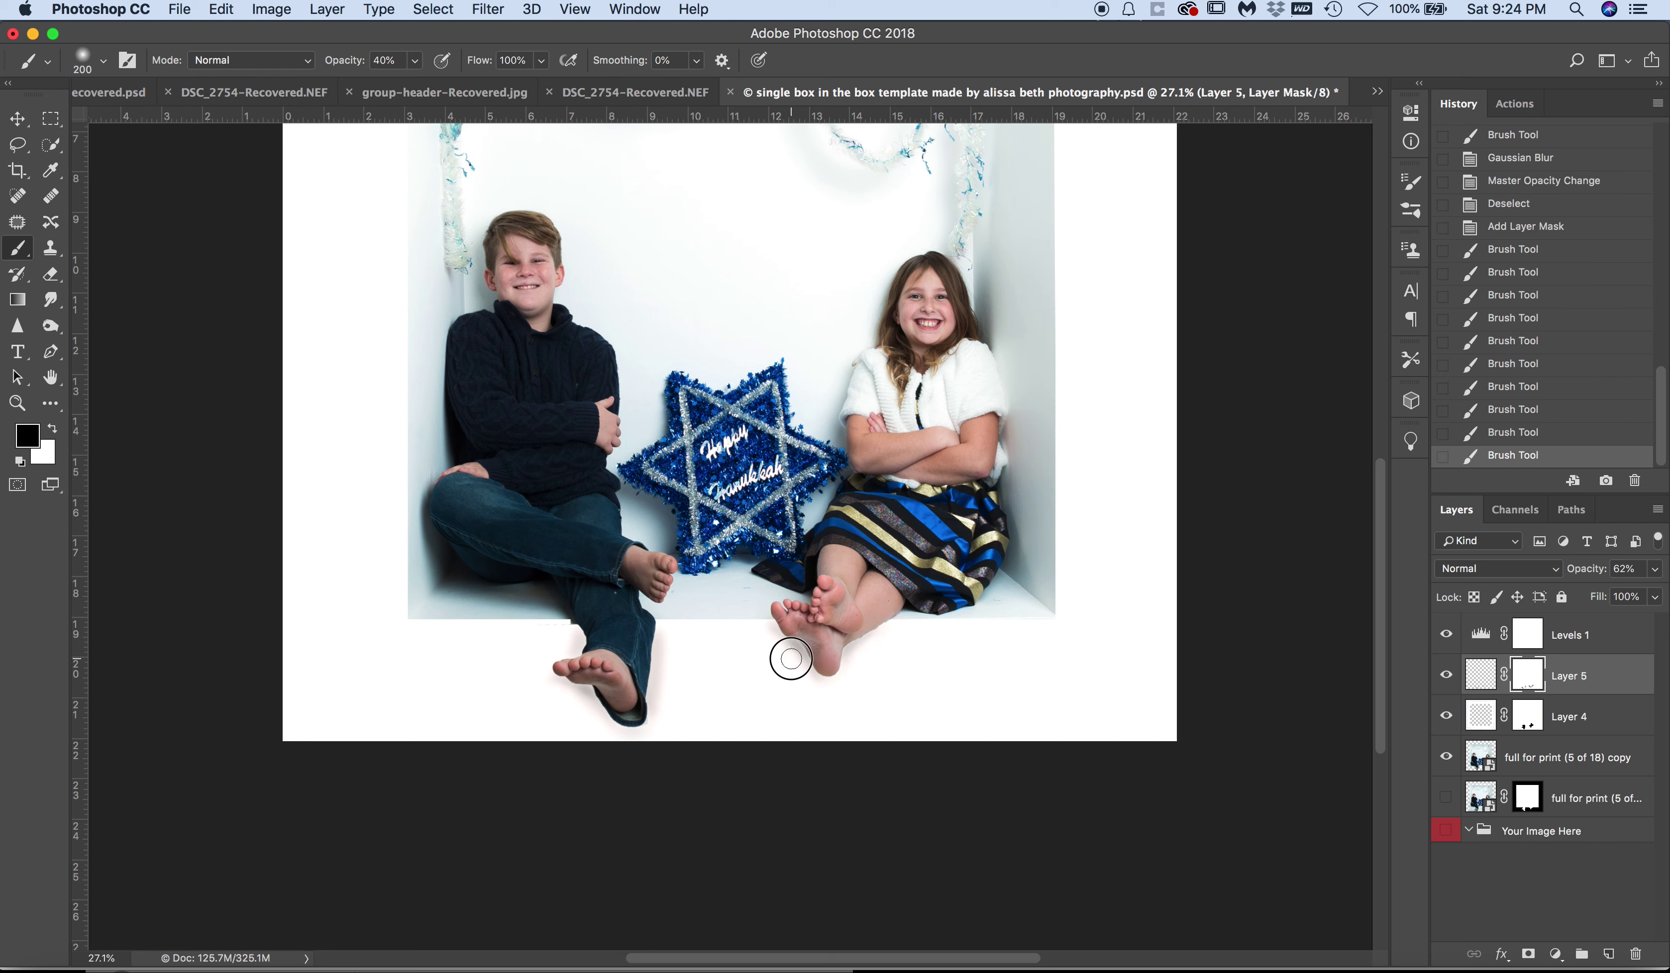
left_click(802, 679)
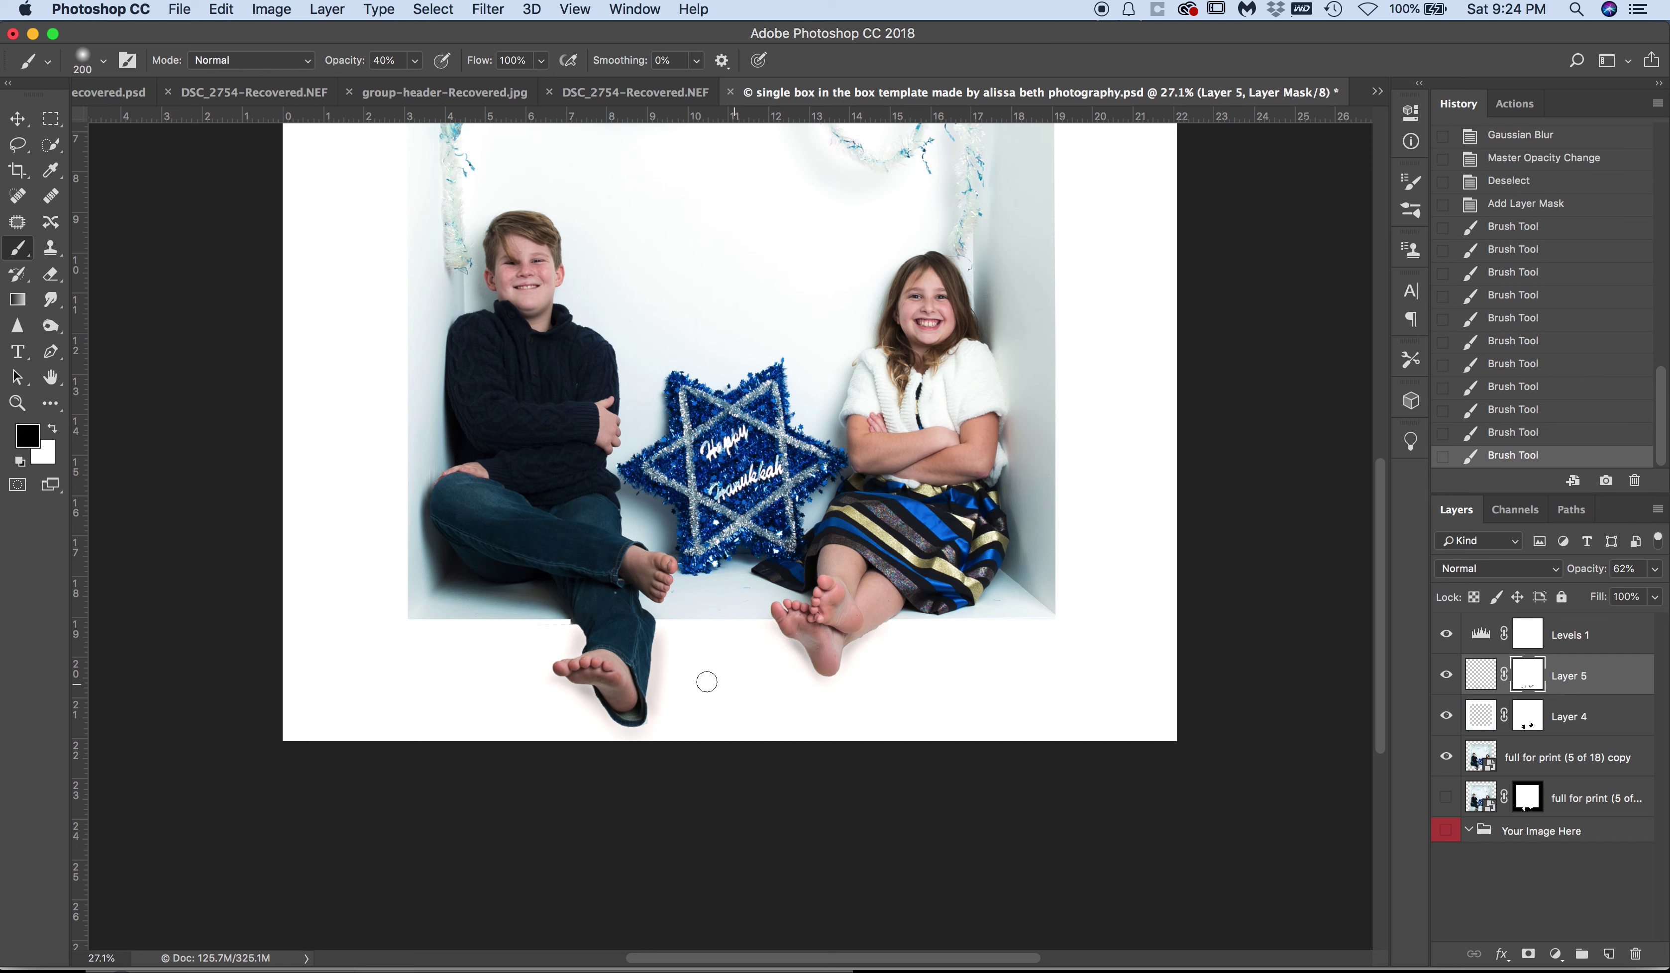
left_click(672, 697)
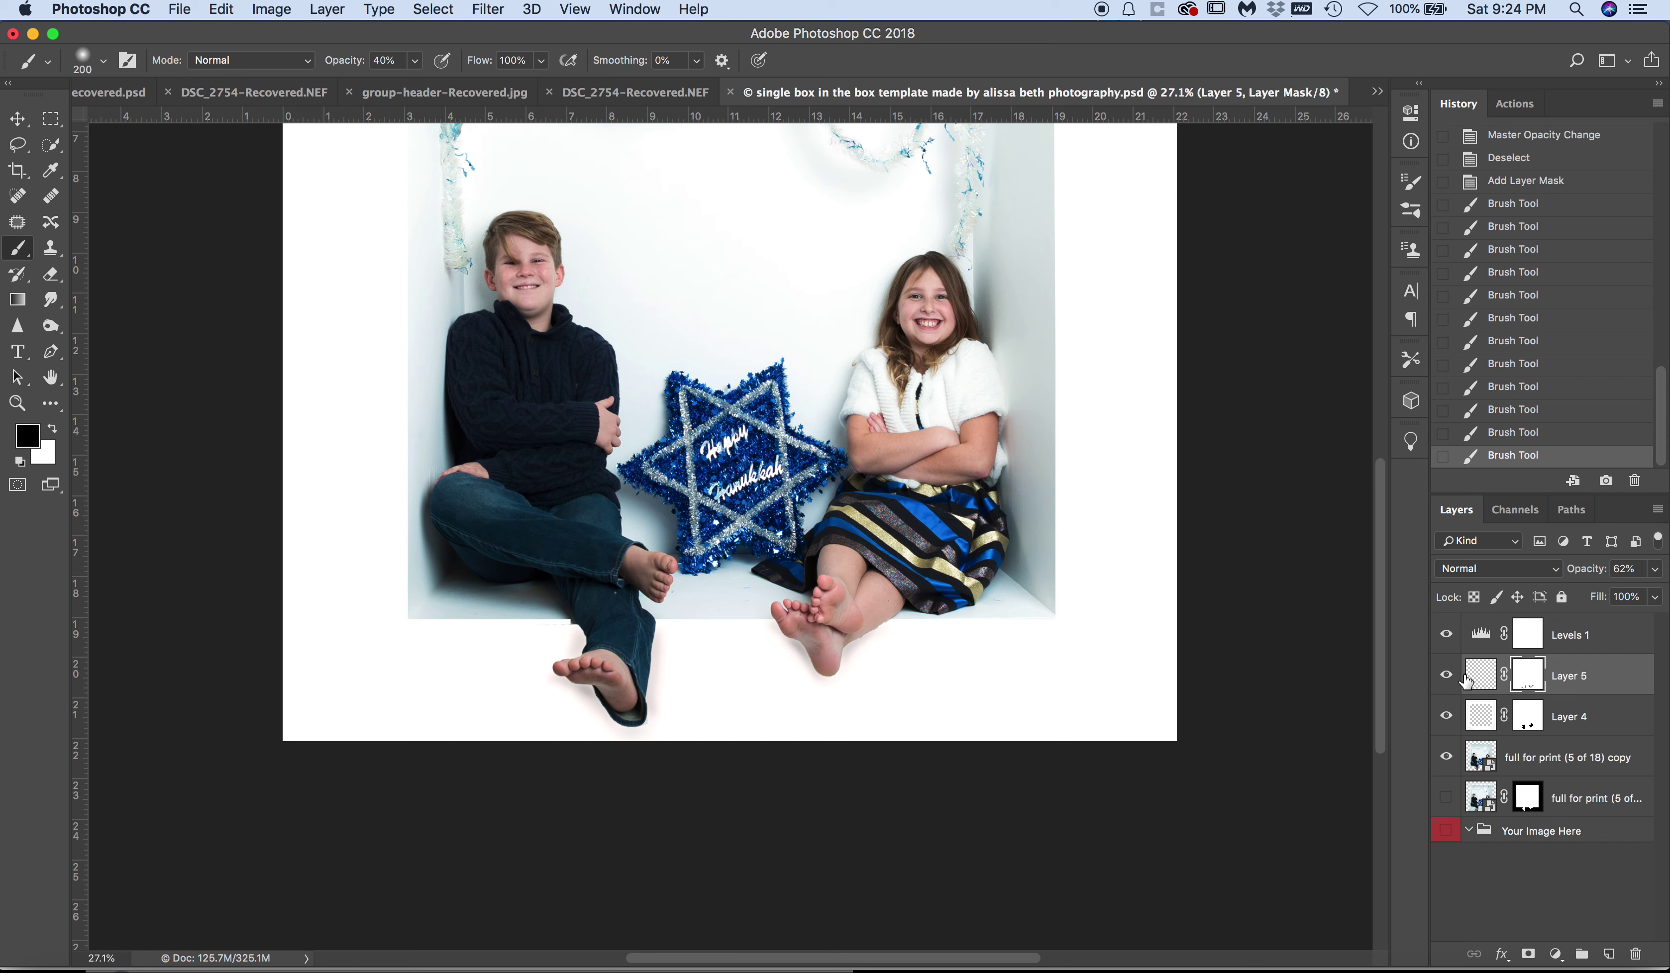
left_click(1480, 675)
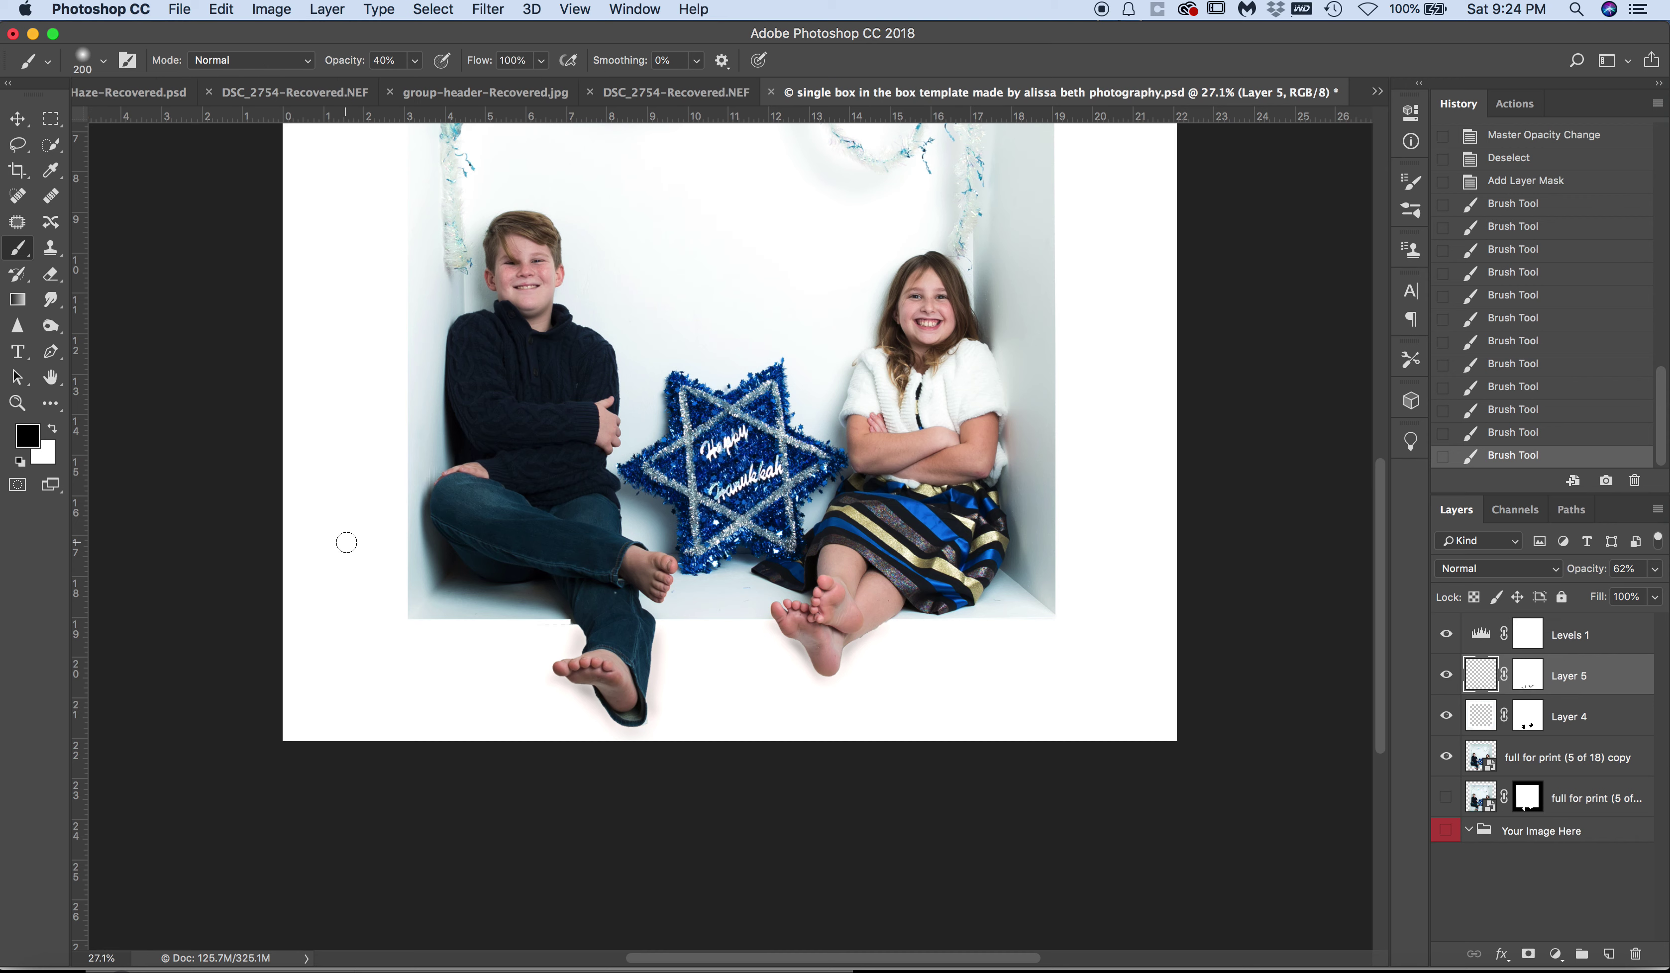
Step: Shrink the brush to 150 and restore the previous selection with Reselect
key("bracketleft")
key("bracketleft")
left_click(434, 9)
left_click(444, 70)
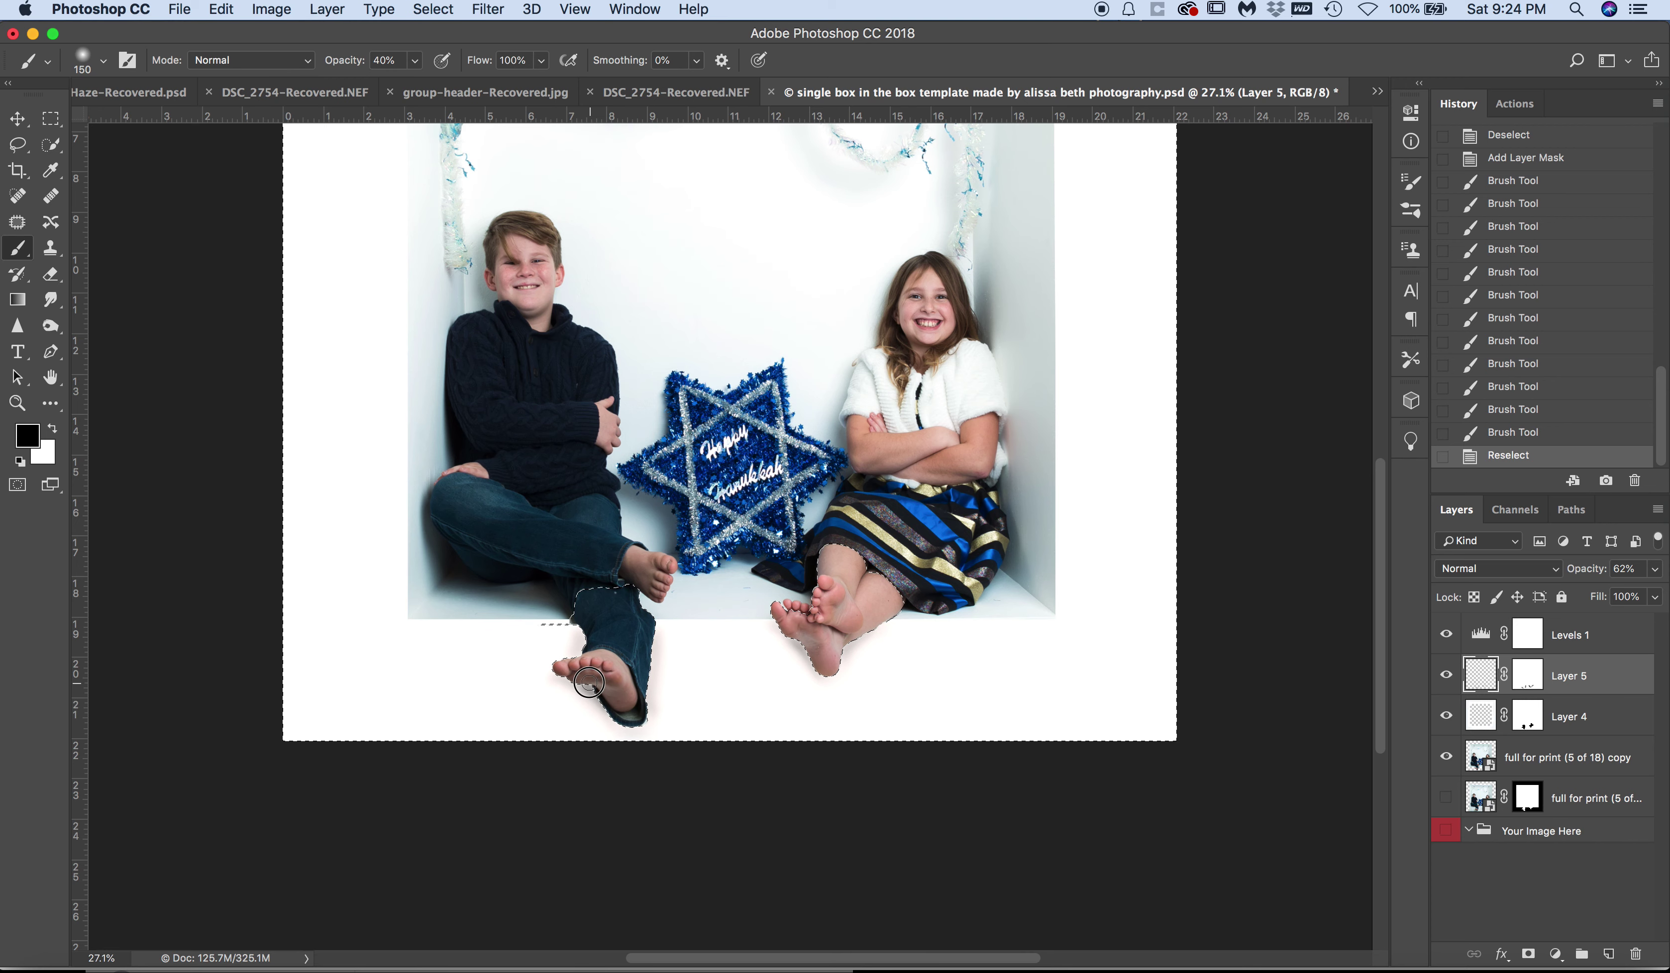
Step: Paint shadow on Layer 5 at the boy's foot, jeans cuff and toes, and the girl's foot and knee, then deselect
left_click(586, 682)
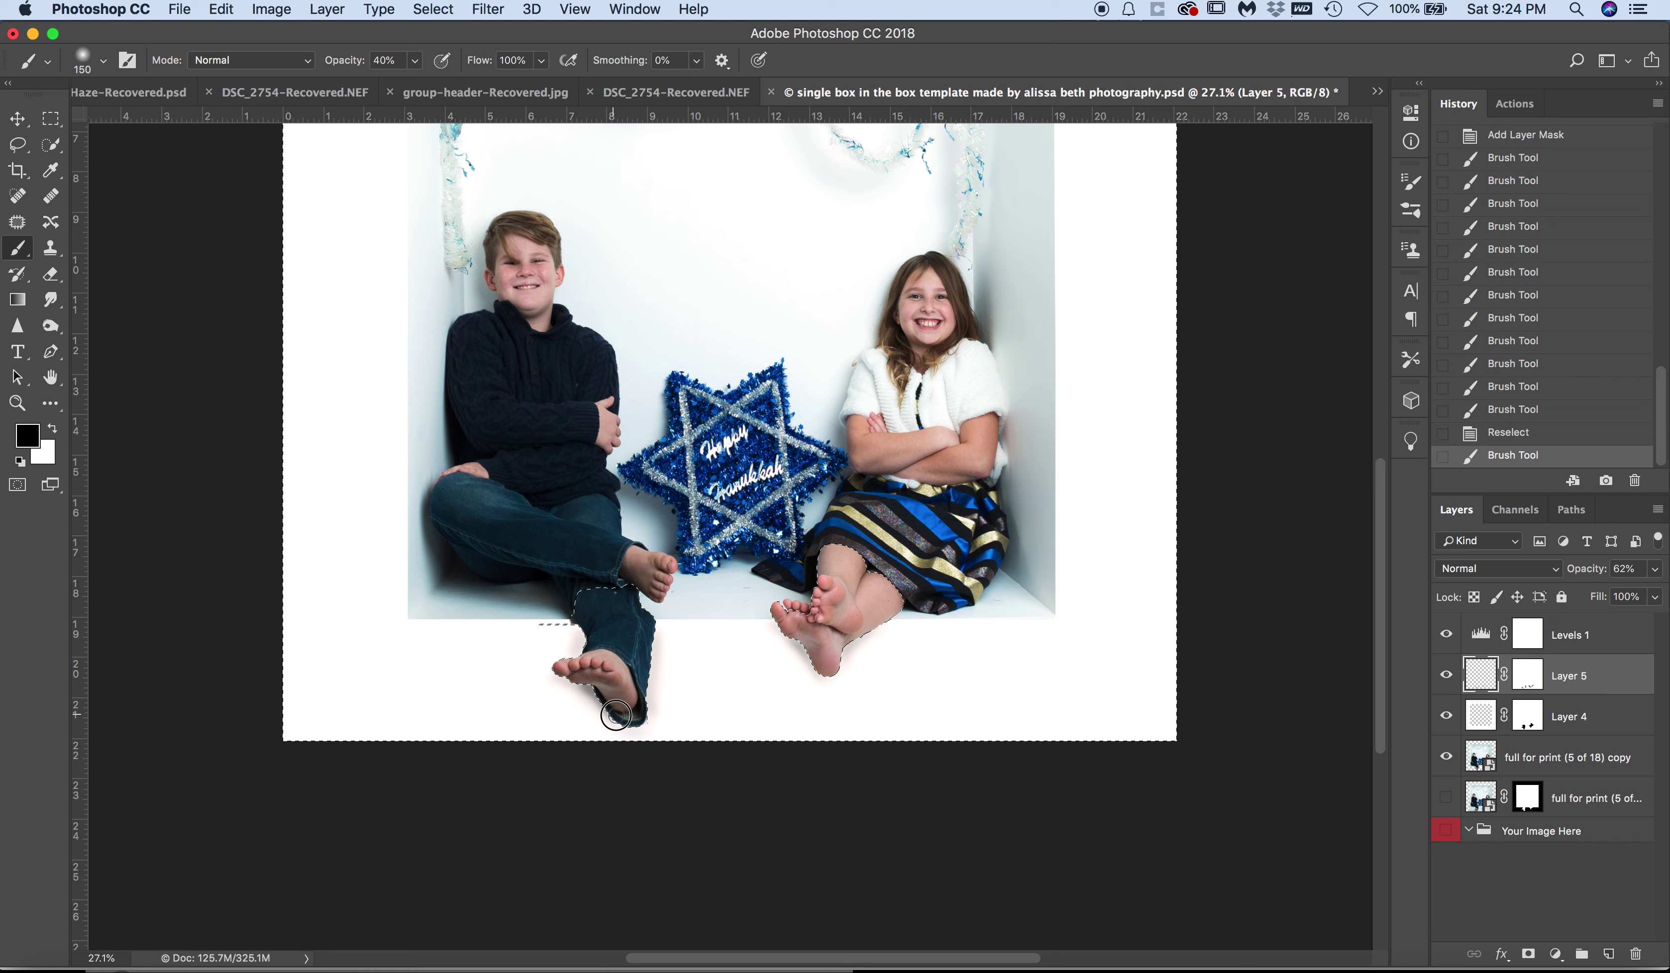
left_click_drag(603, 698, 594, 690)
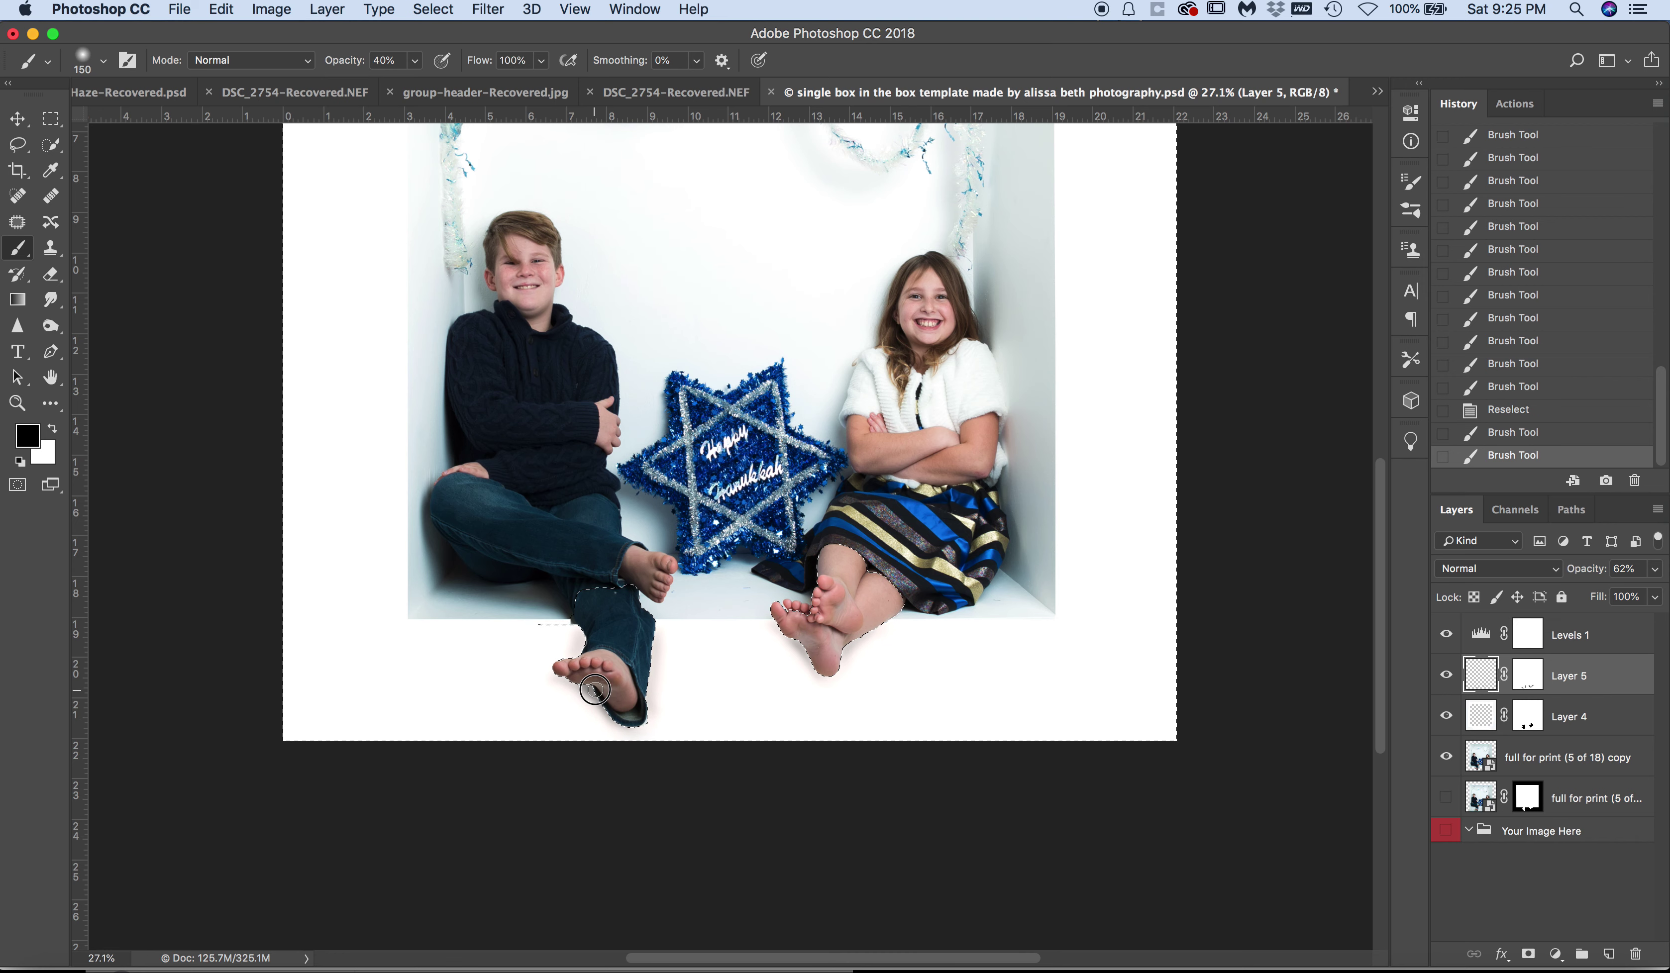
left_click(608, 710)
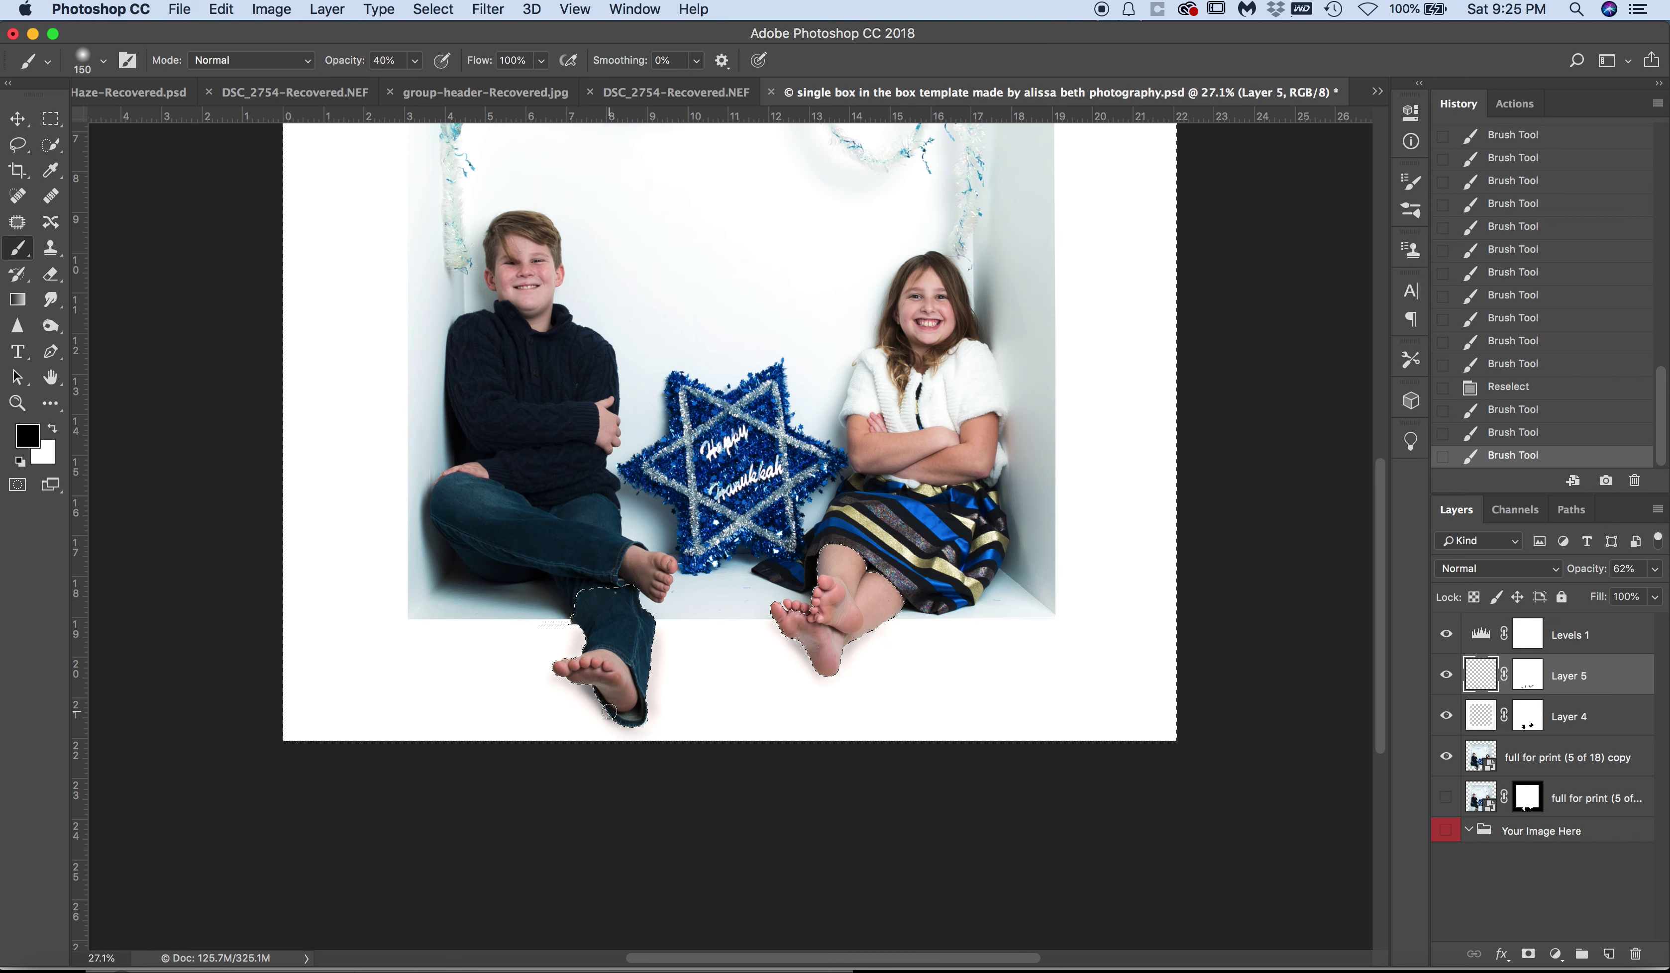
left_click(637, 724)
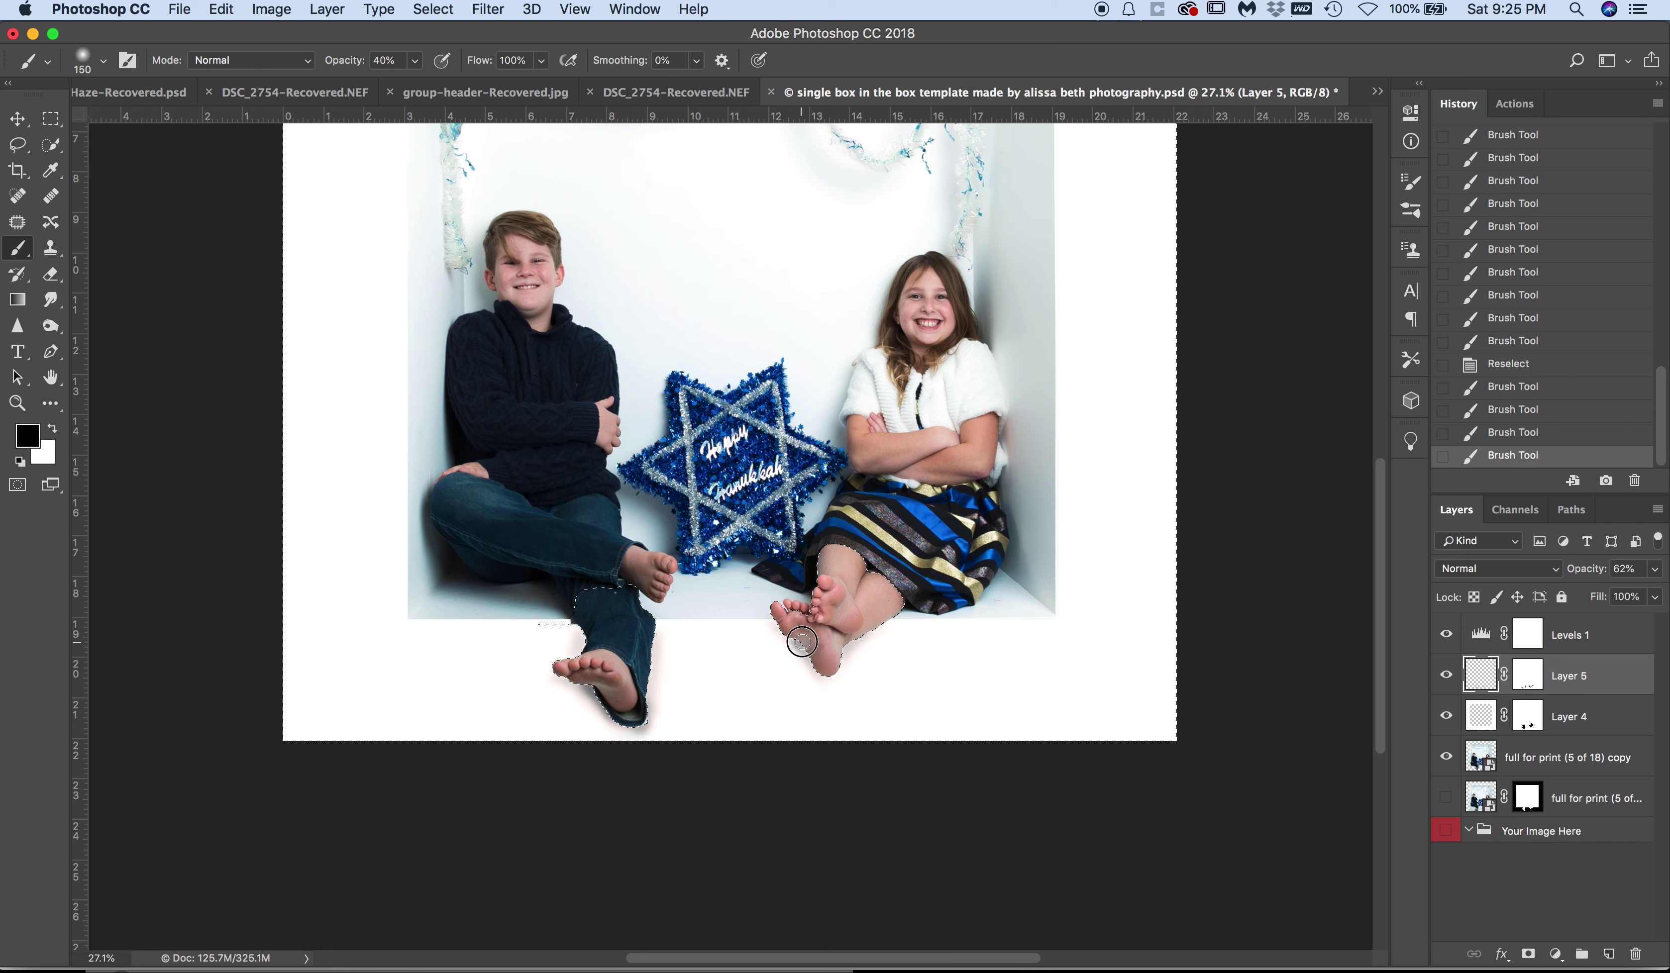
left_click(813, 662)
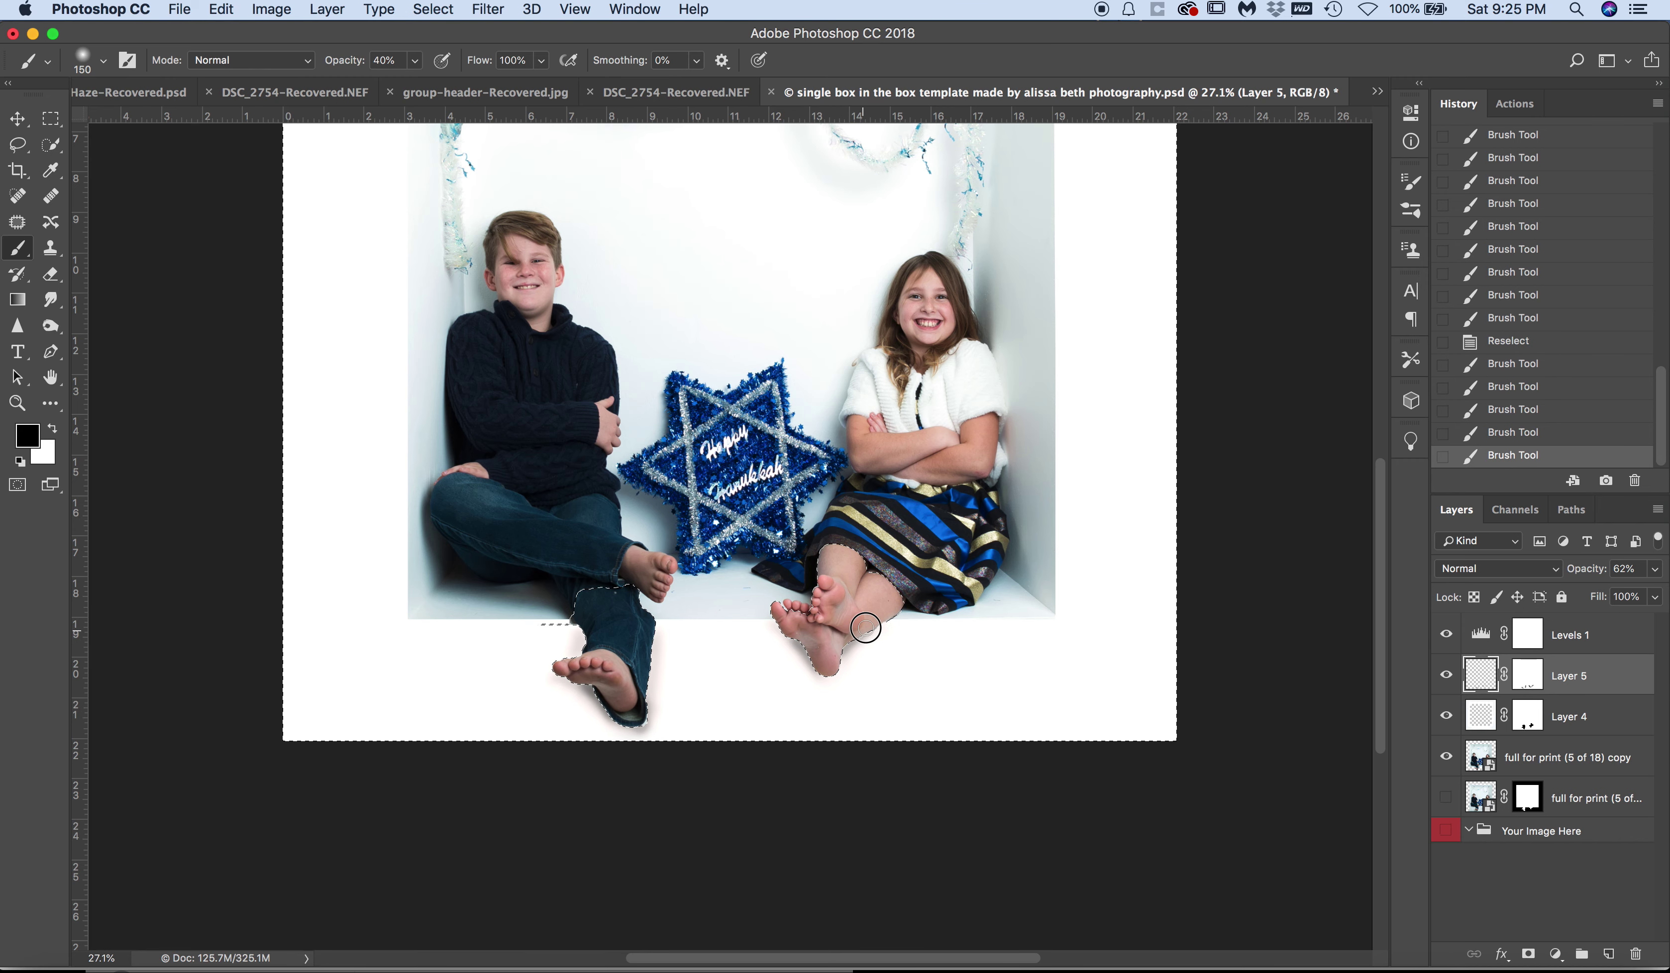
left_click(899, 610)
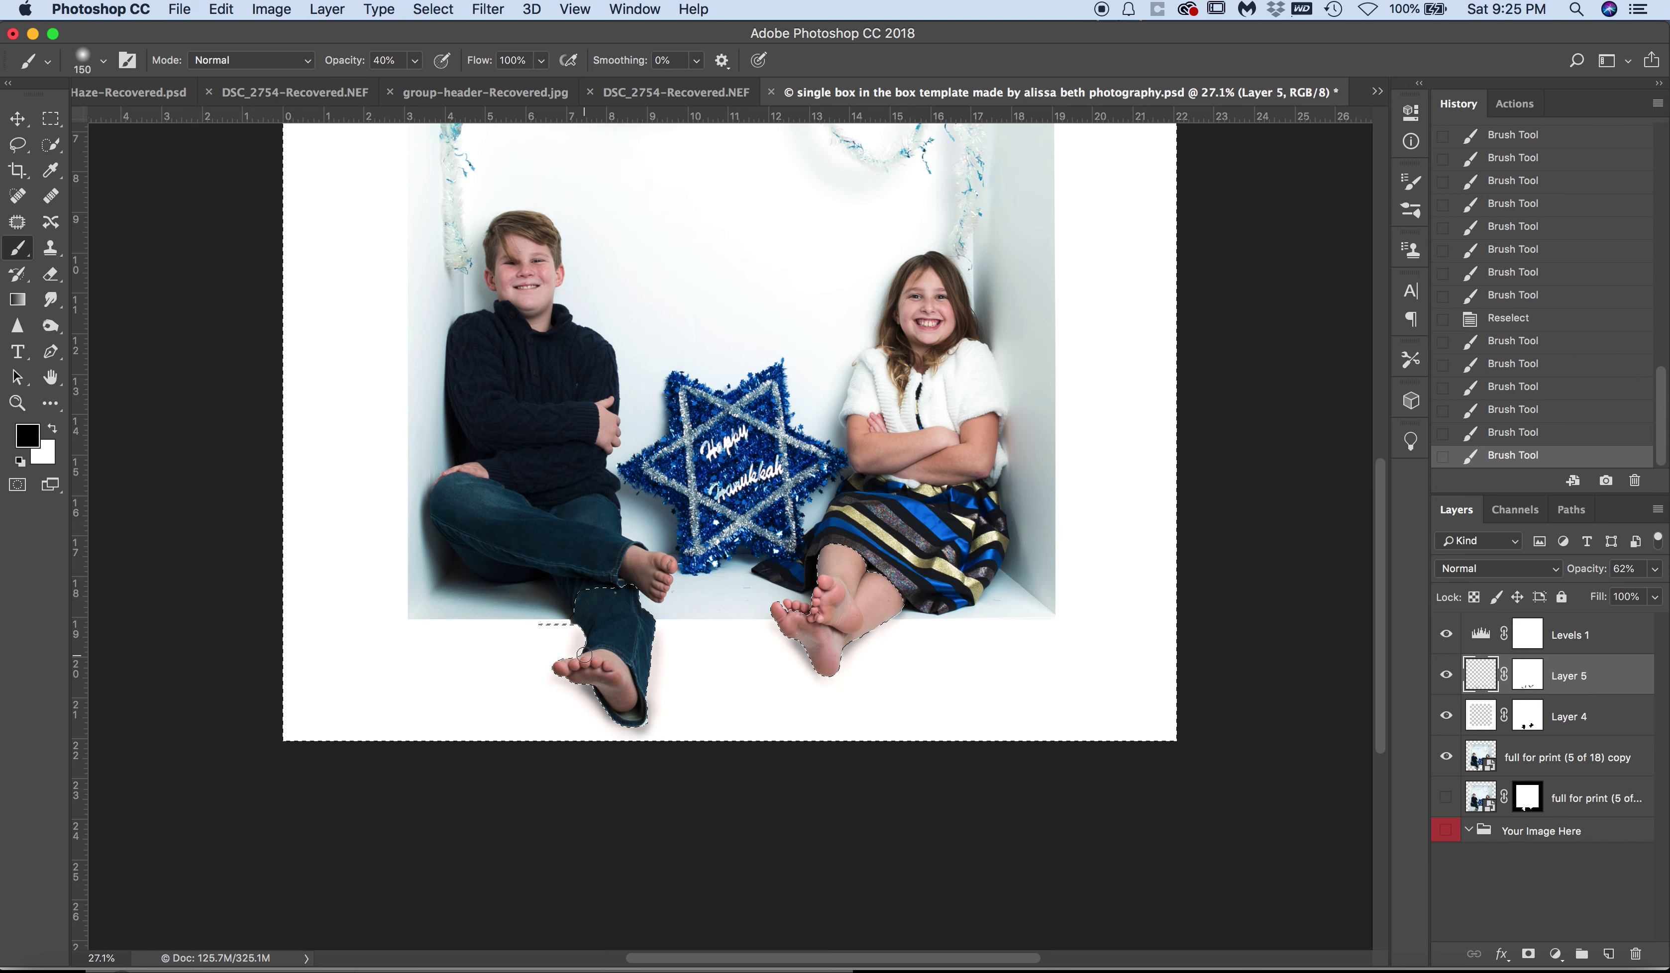
left_click_drag(586, 637, 595, 668)
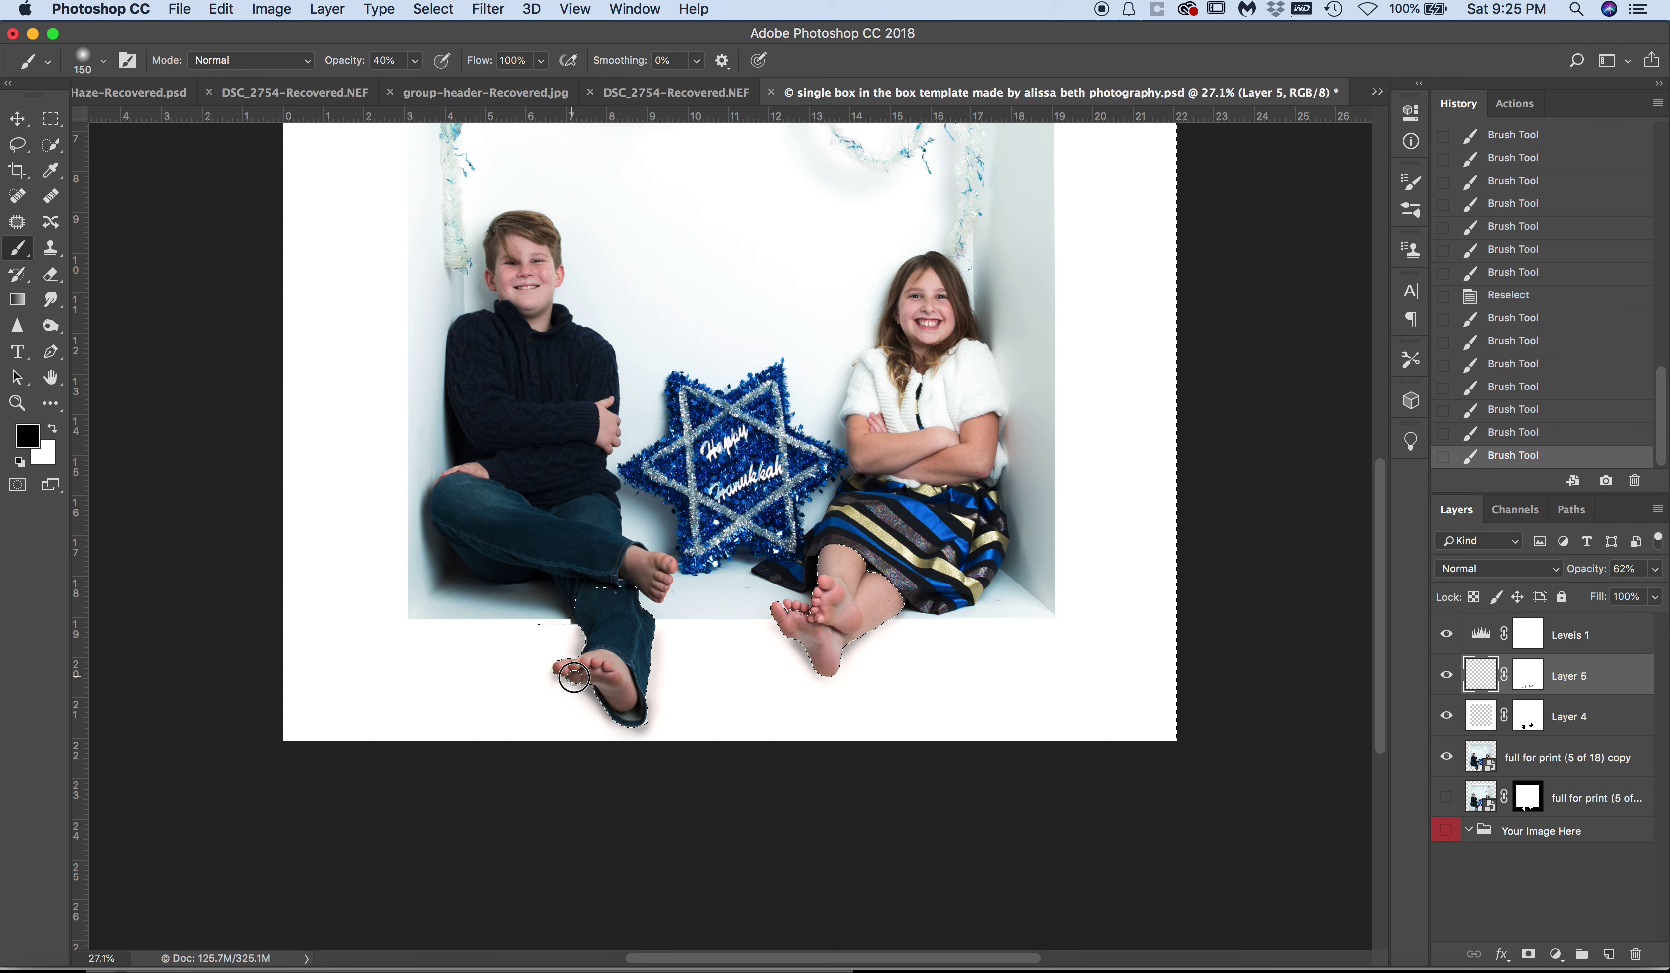
left_click(572, 677)
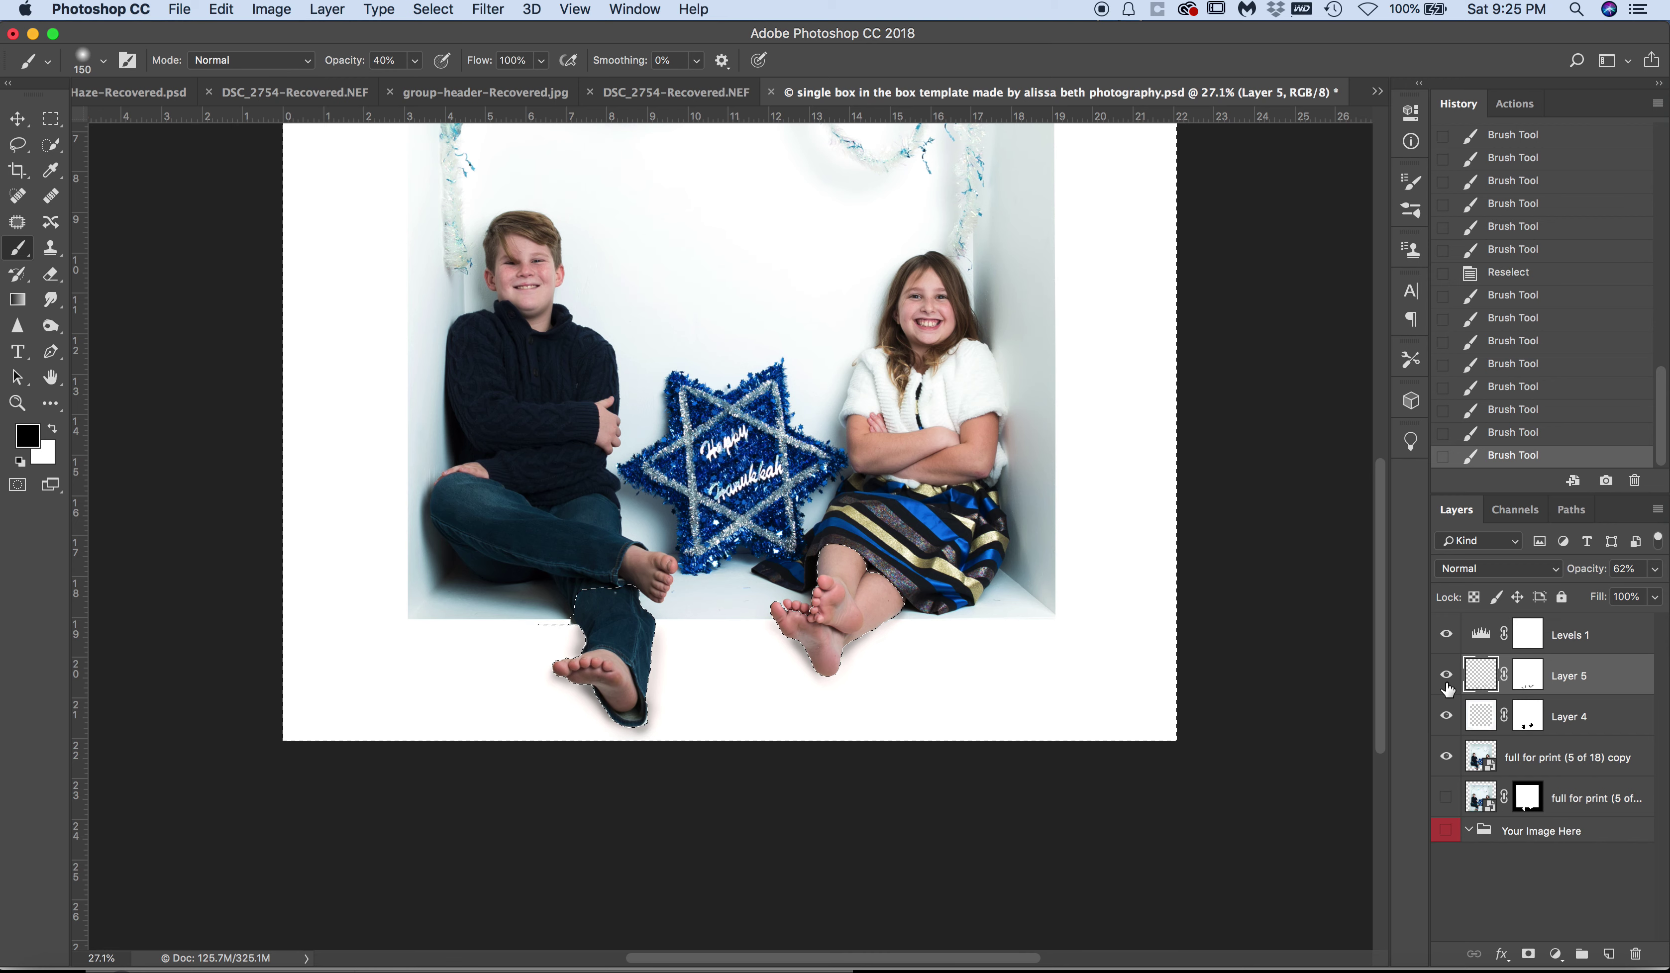
key("super+d")
Step: Lower Layer 5's opacity to 46%, toggling its visibility to compare the shadows
left_click(1446, 676)
left_click(1446, 676)
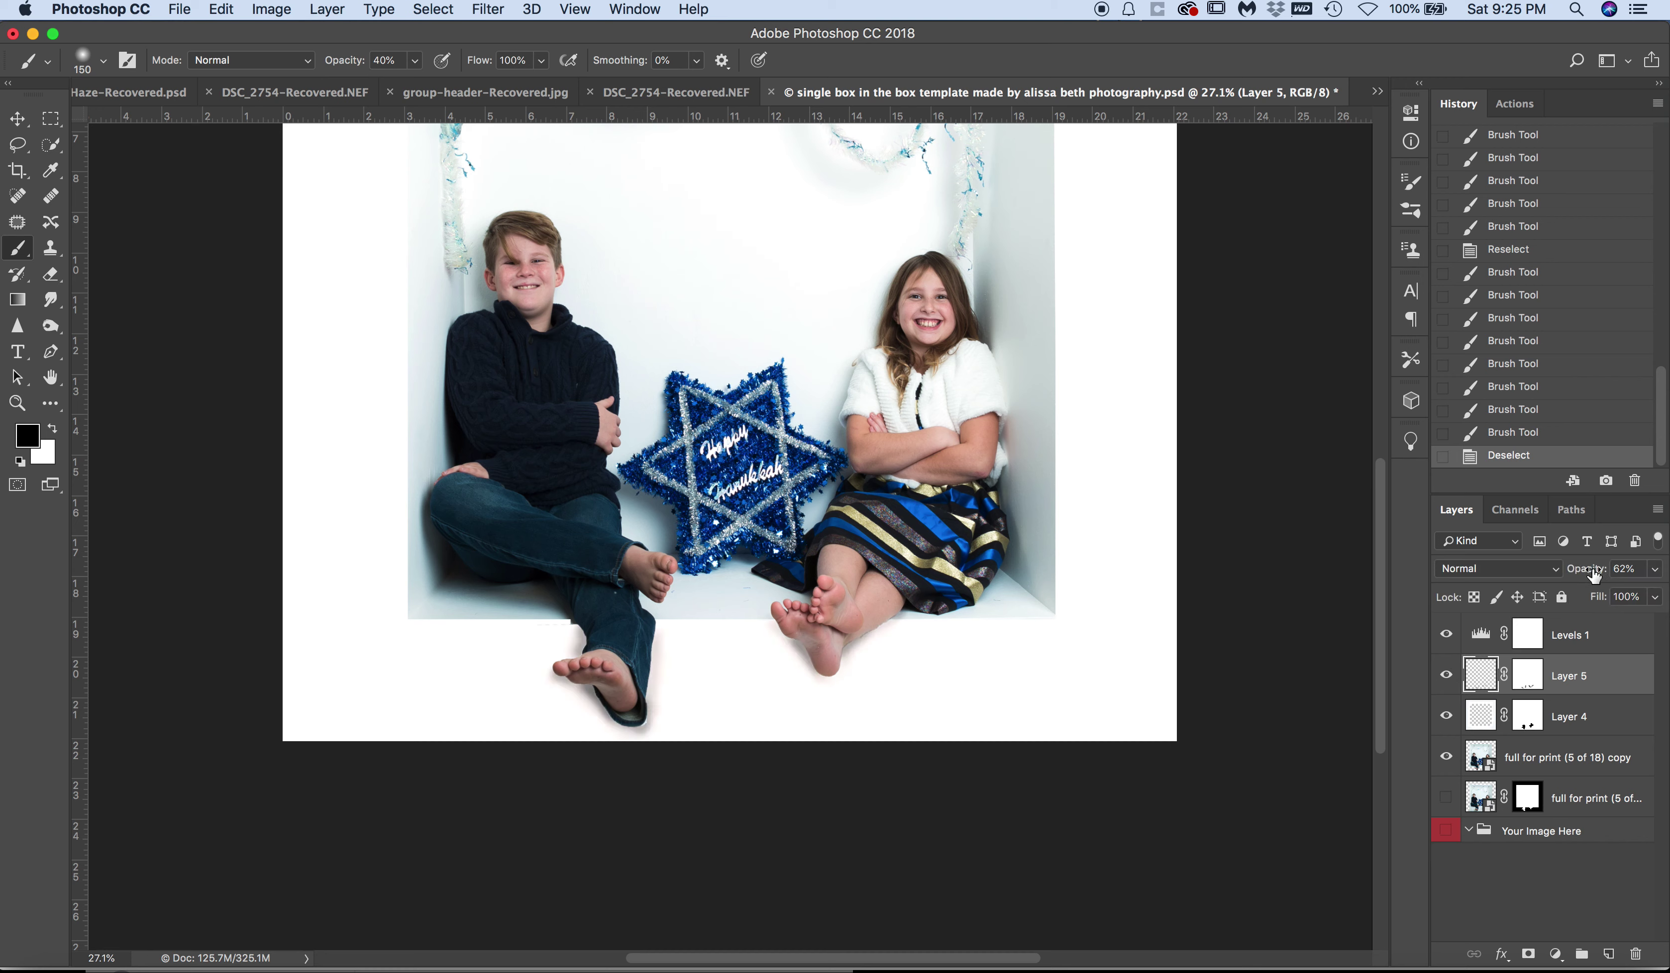
left_click_drag(1590, 574, 1579, 576)
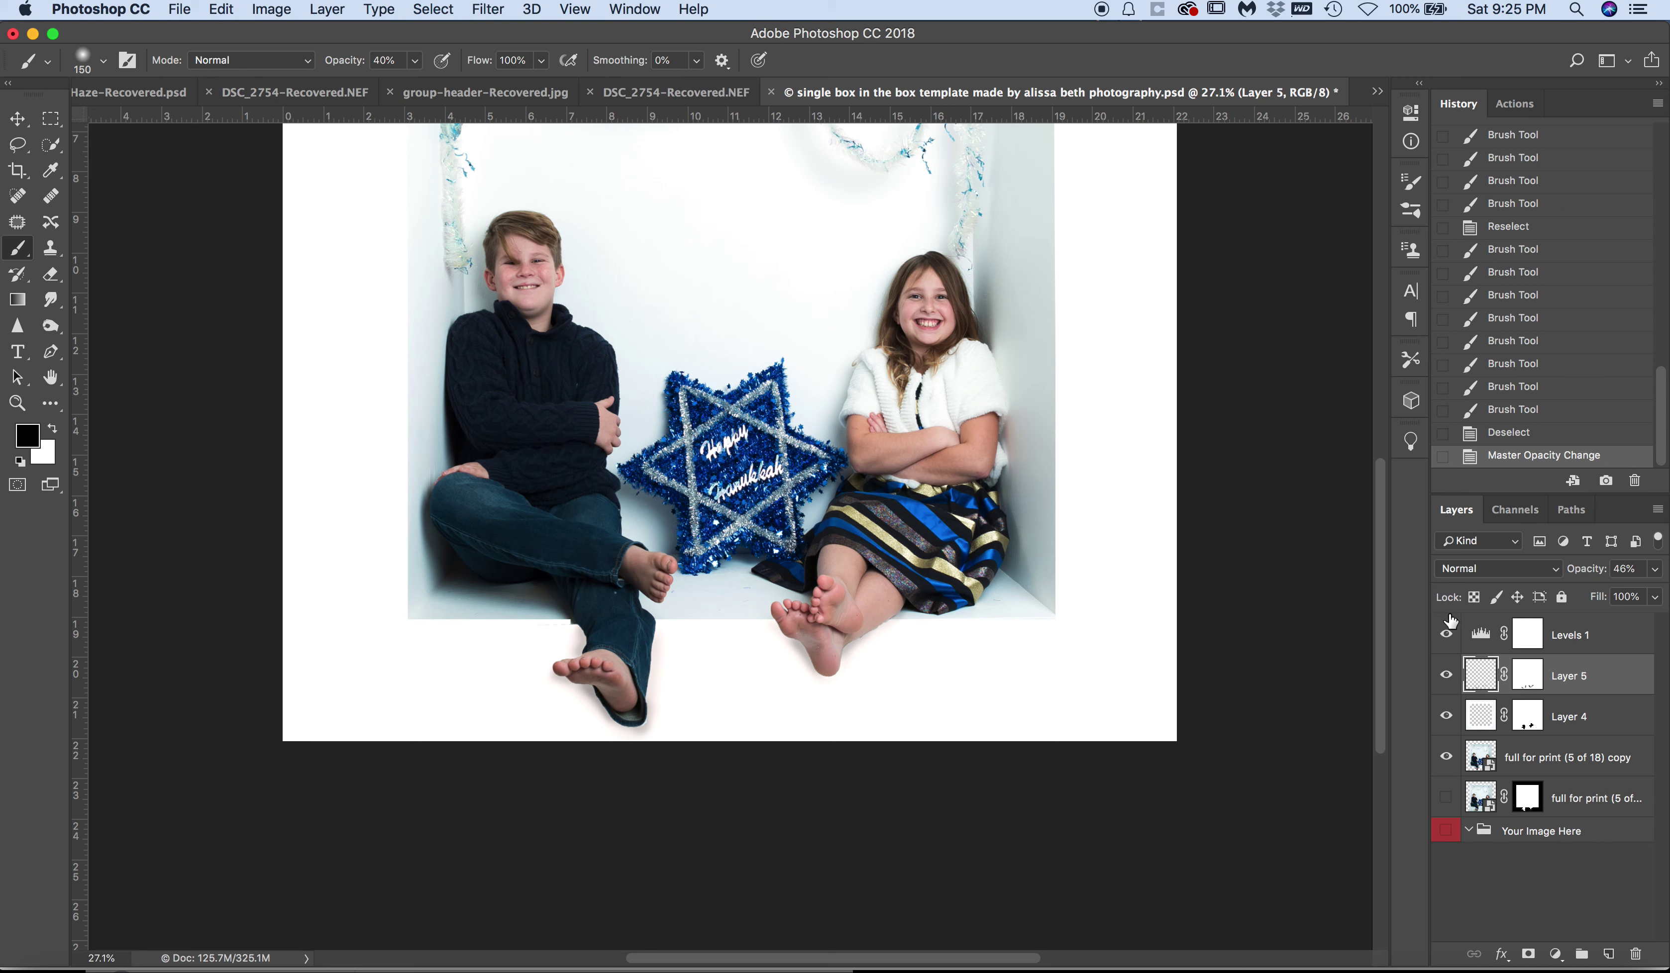
left_click(1445, 676)
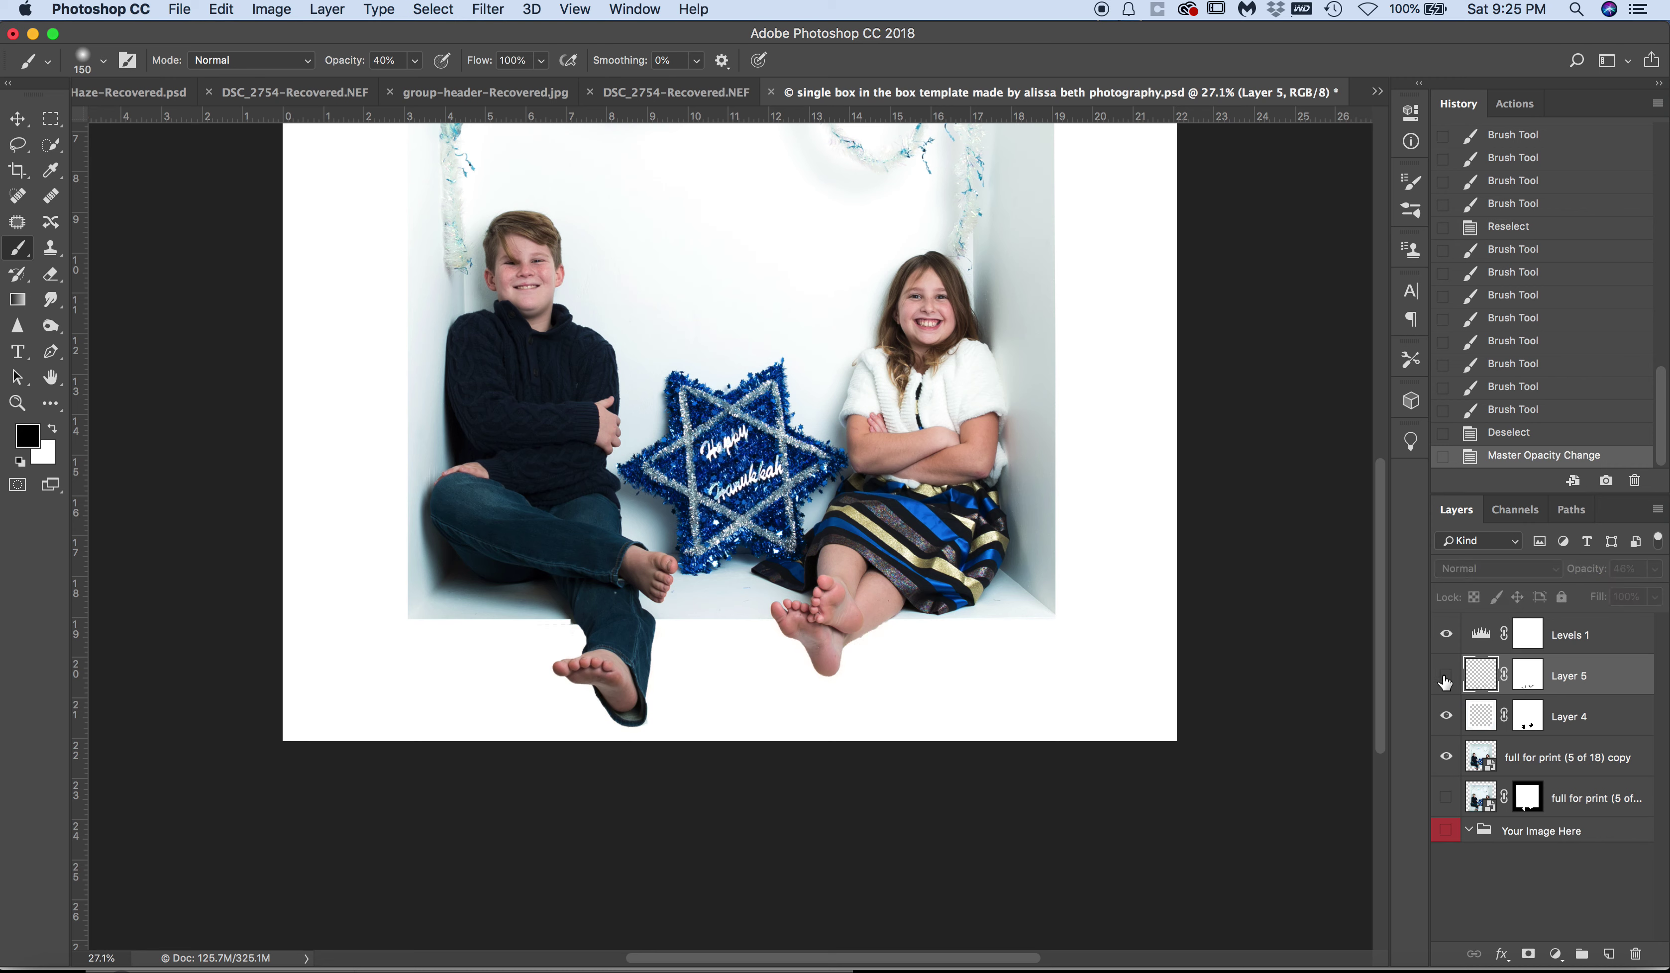
left_click(1444, 675)
left_click(1444, 676)
left_click(1445, 676)
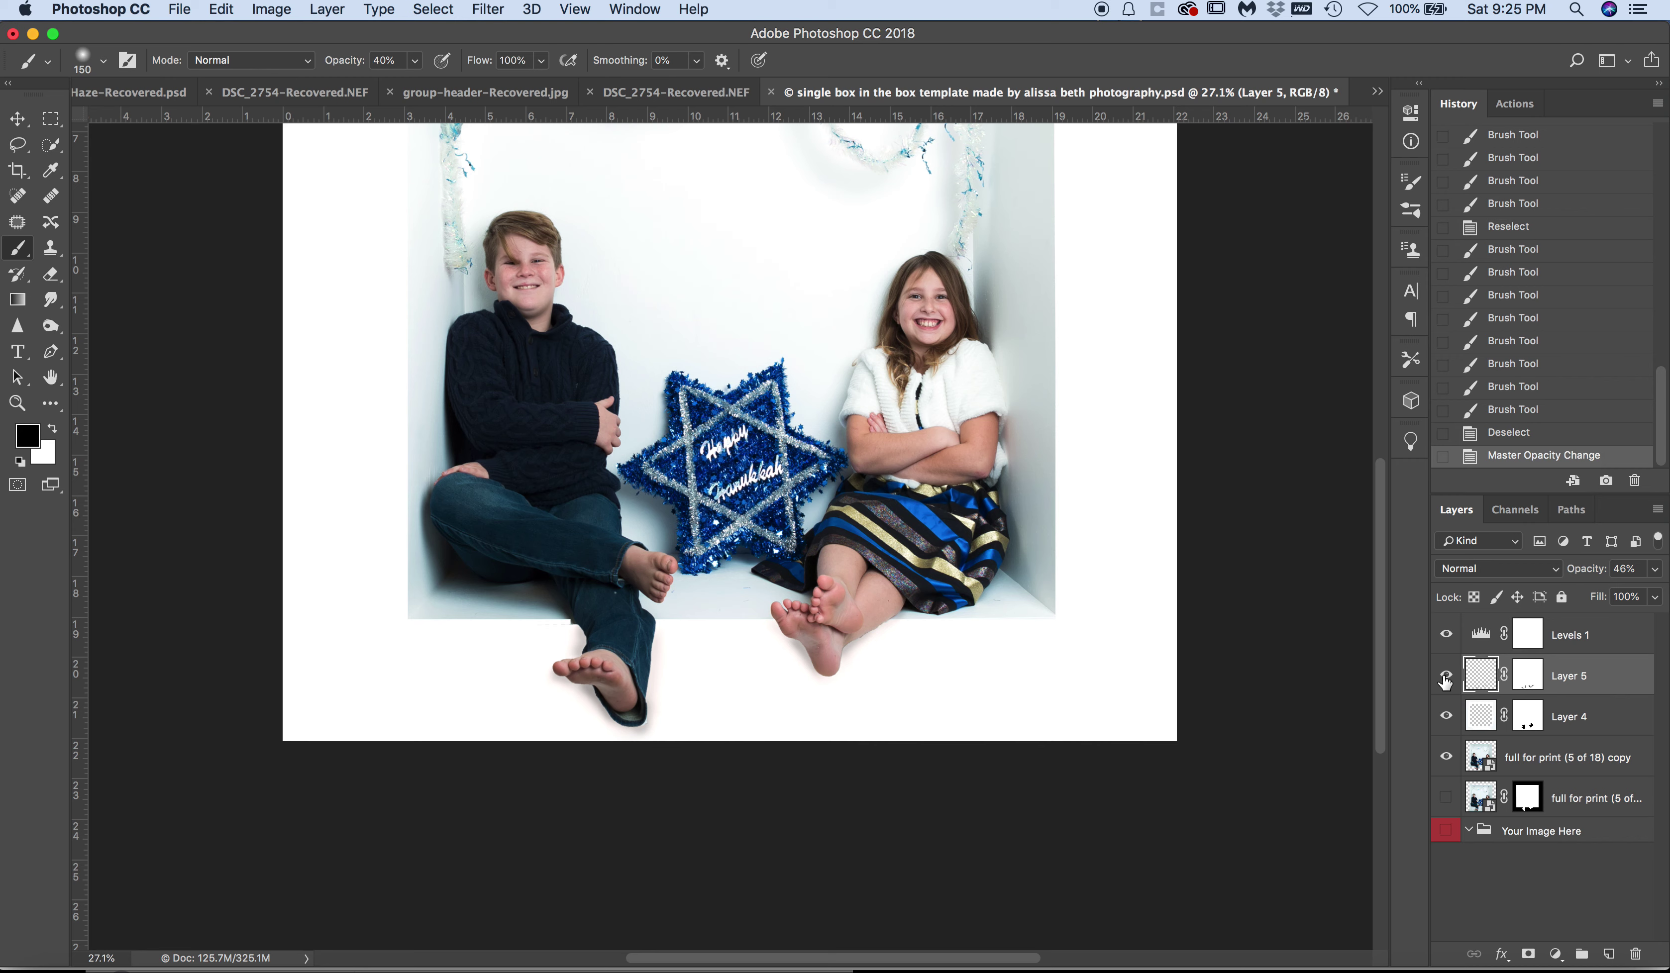
Step: Fade the shadow near the boy's foot with a brush stroke on Layer 5's mask
left_click(1527, 675)
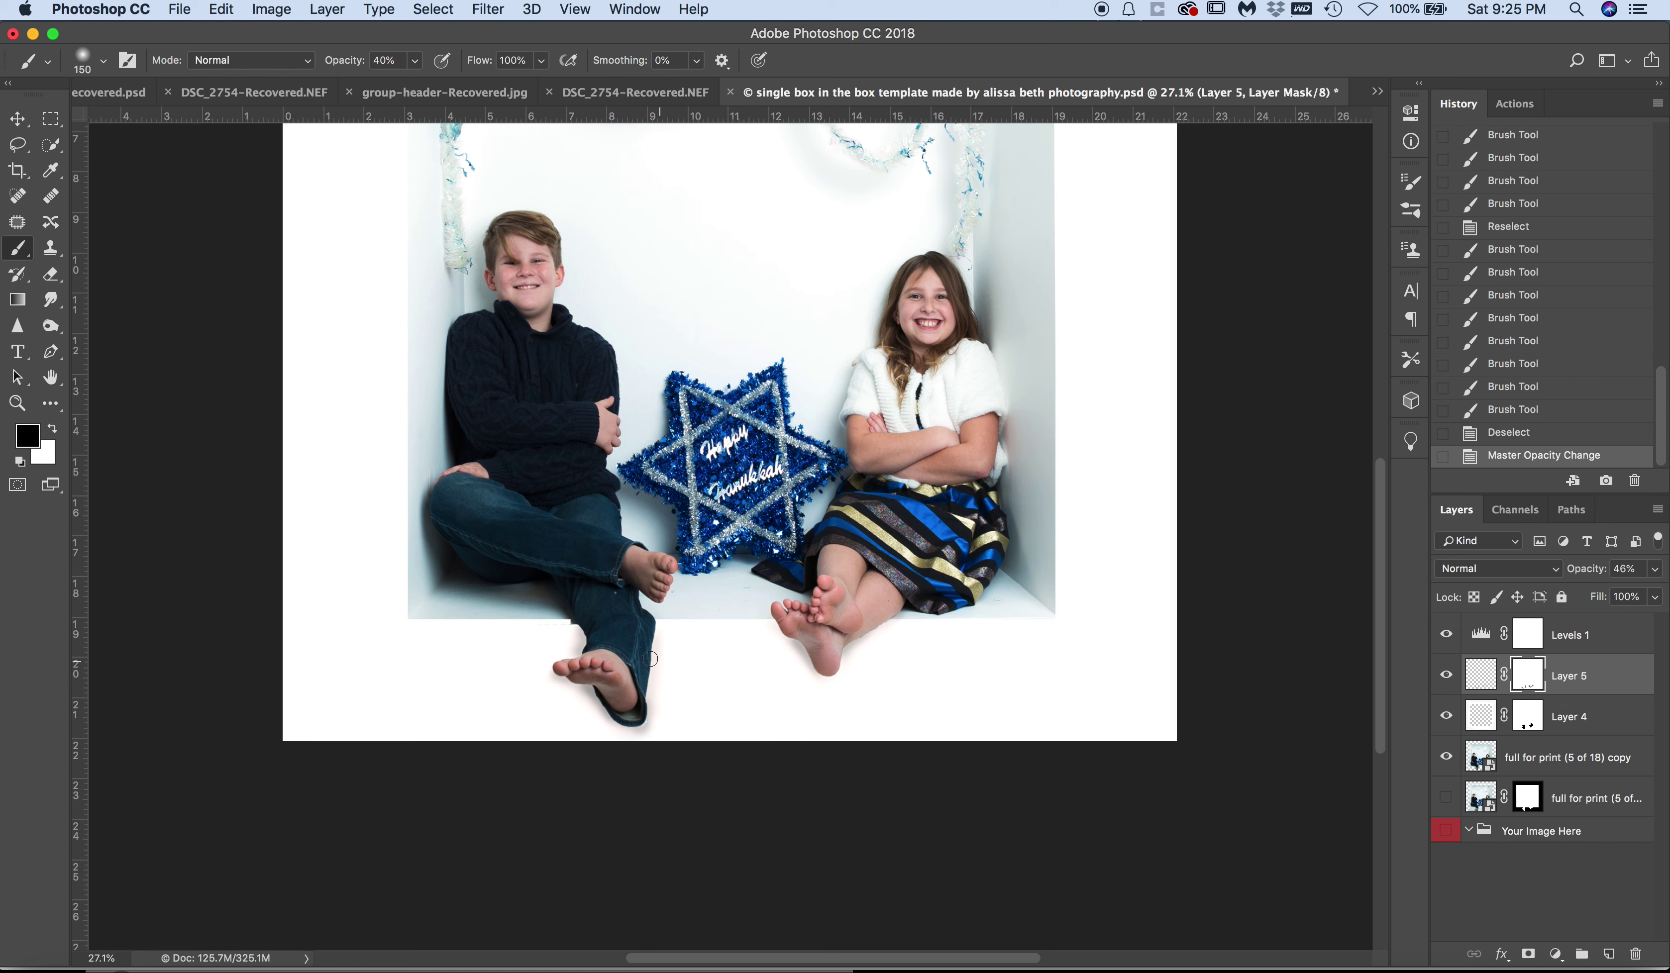
left_click(570, 645)
left_click_drag(570, 644, 574, 636)
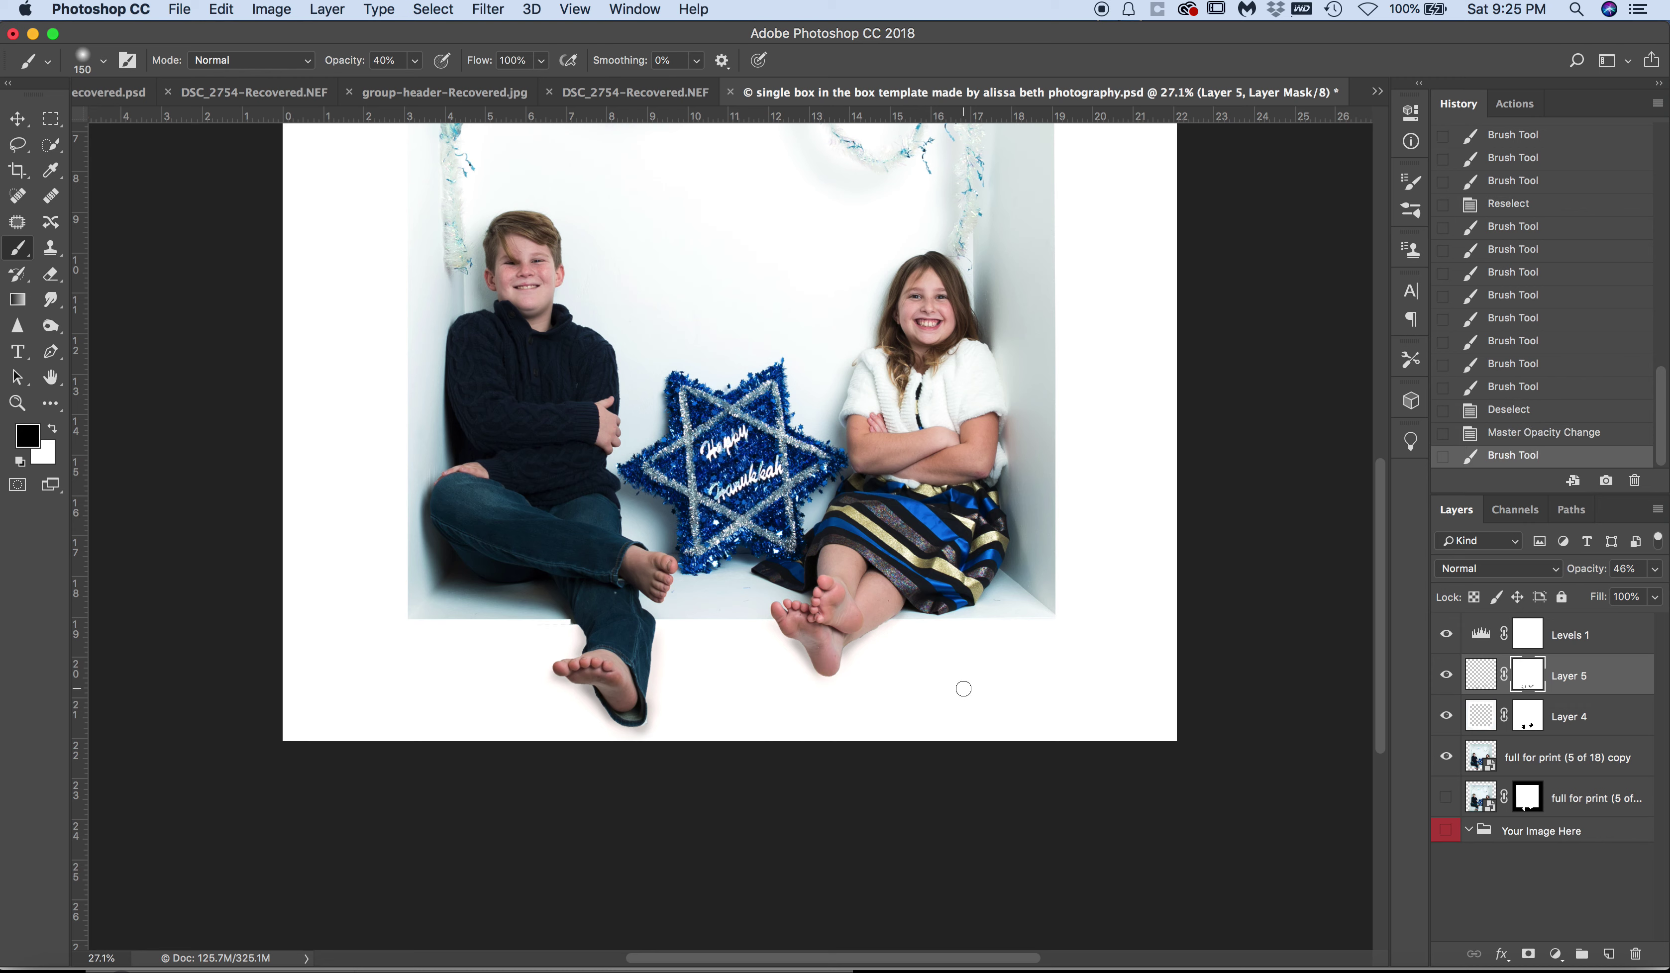